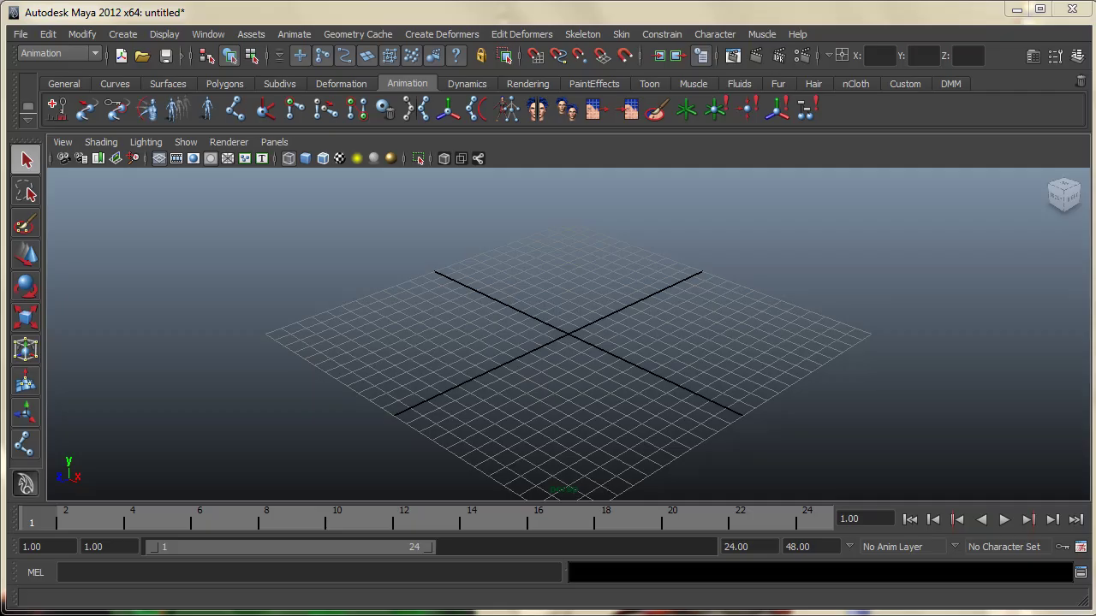
Step: Zoom the perspective view and confirm the Animation menu set is active
mouse_move(709, 331)
alt+right_down()
mouse_move(491, 337)
mouse_move(634, 328)
alt+right_up()
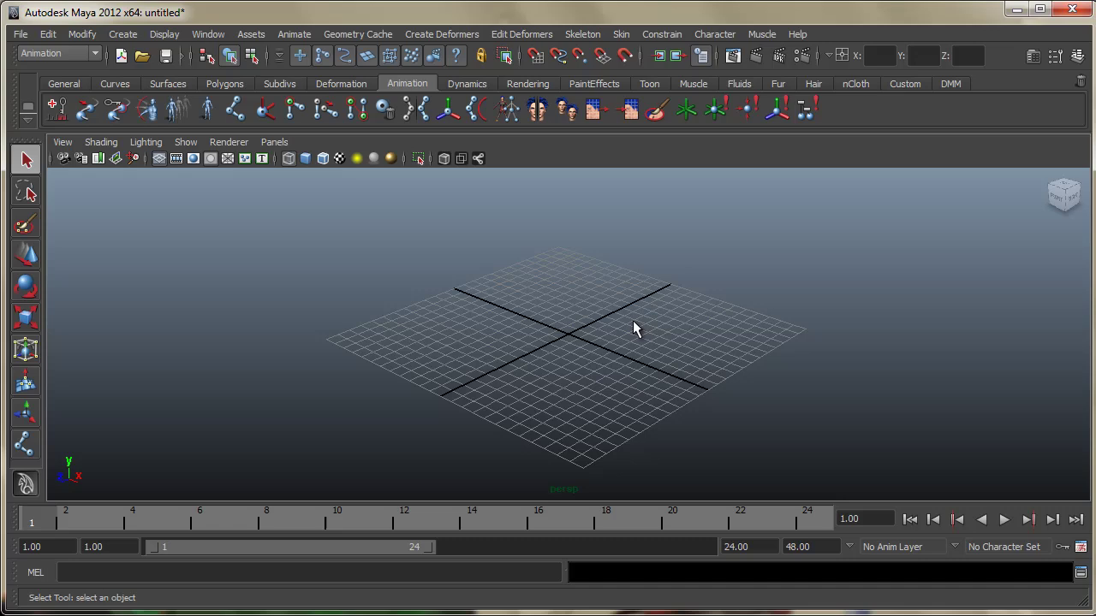
click(56, 54)
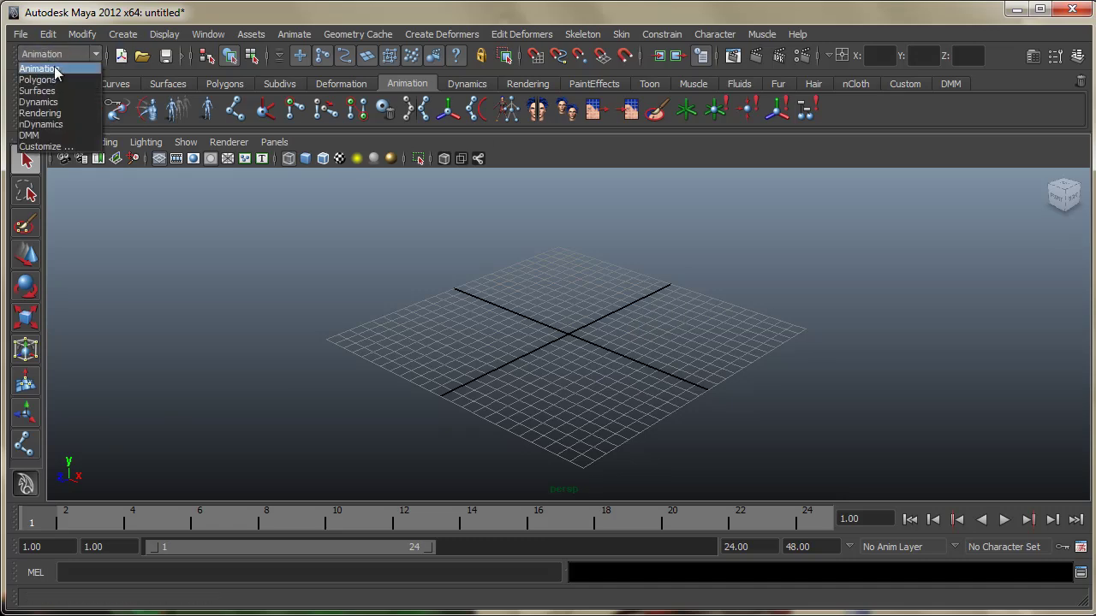
click(357, 113)
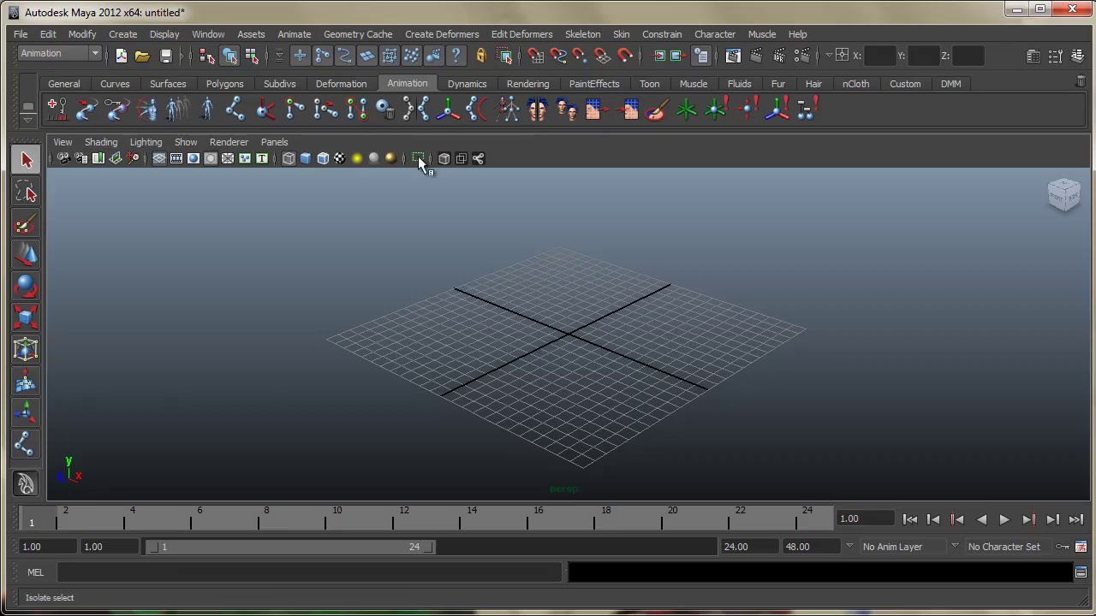
Step: Zoom and orbit the perspective view, then show top, perspective, front and side panes
alt+right_drag(548, 334, 639, 342)
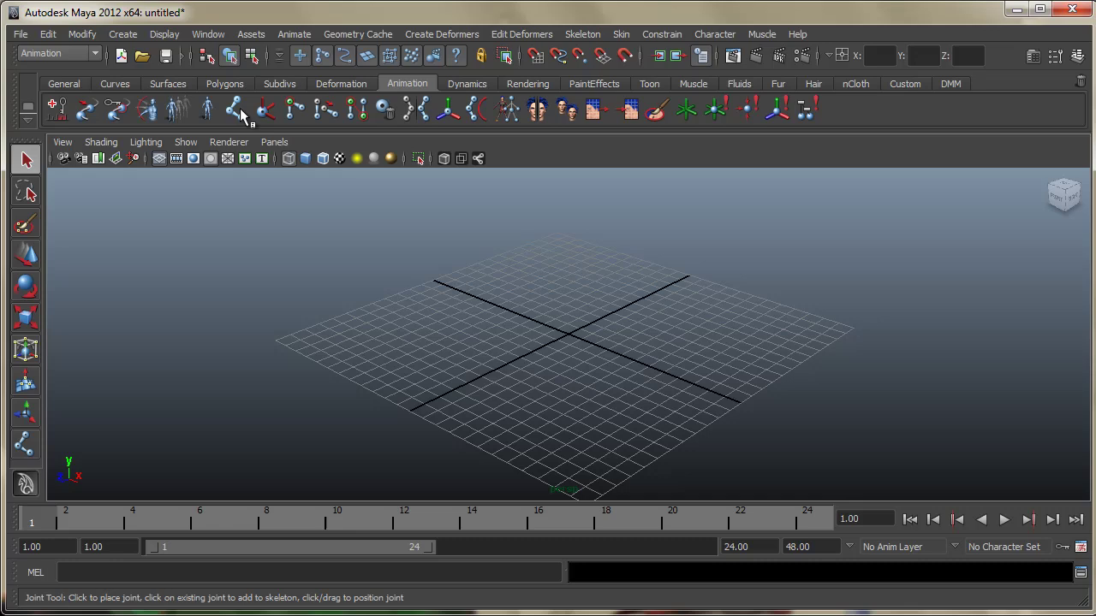
click(586, 35)
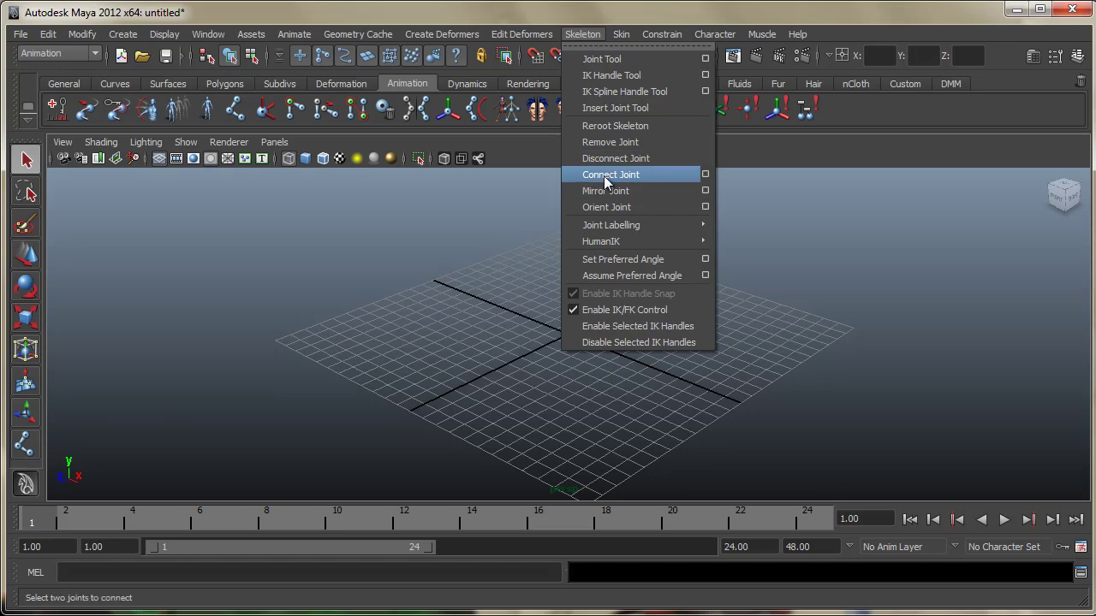
click(754, 24)
alt+right_drag(361, 371, 513, 361)
alt+drag(513, 361, 533, 374)
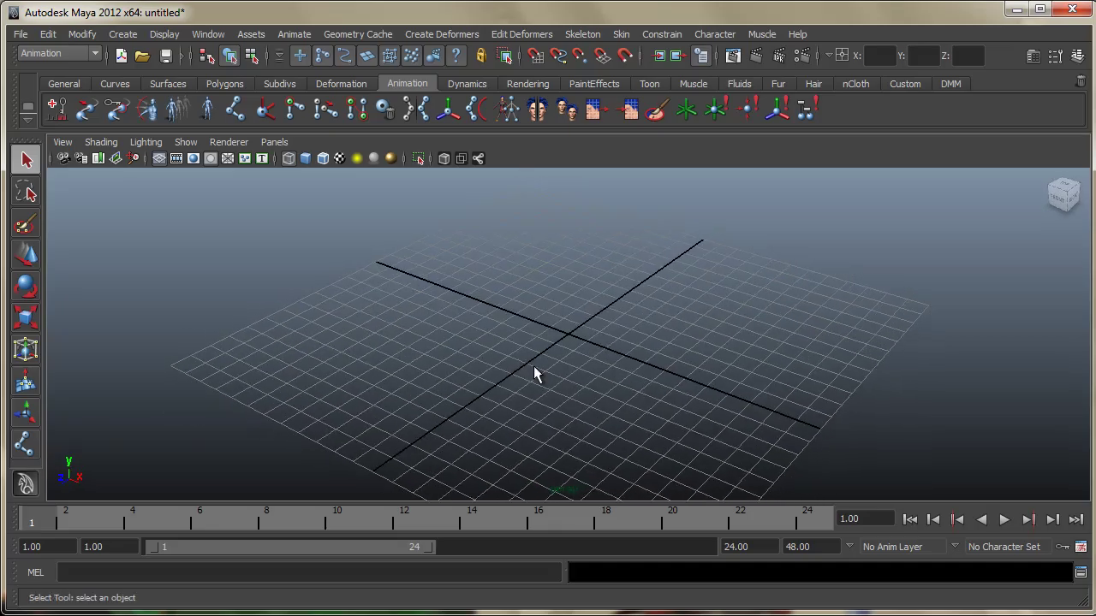
key(space)
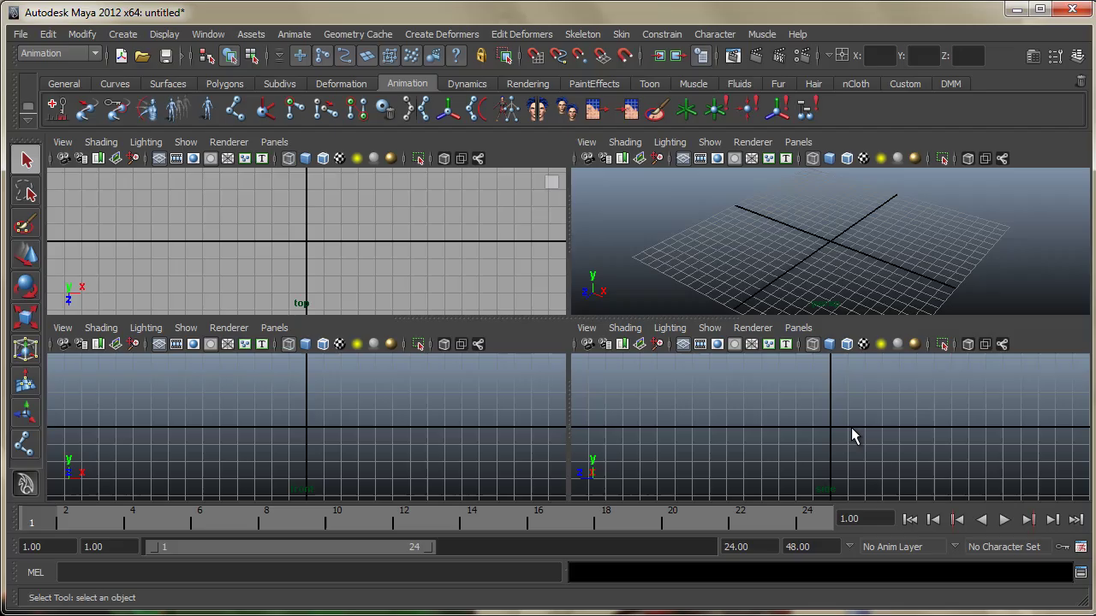
Step: Maximize and recentre the side view, then activate Skeleton > Joint Tool
key(space)
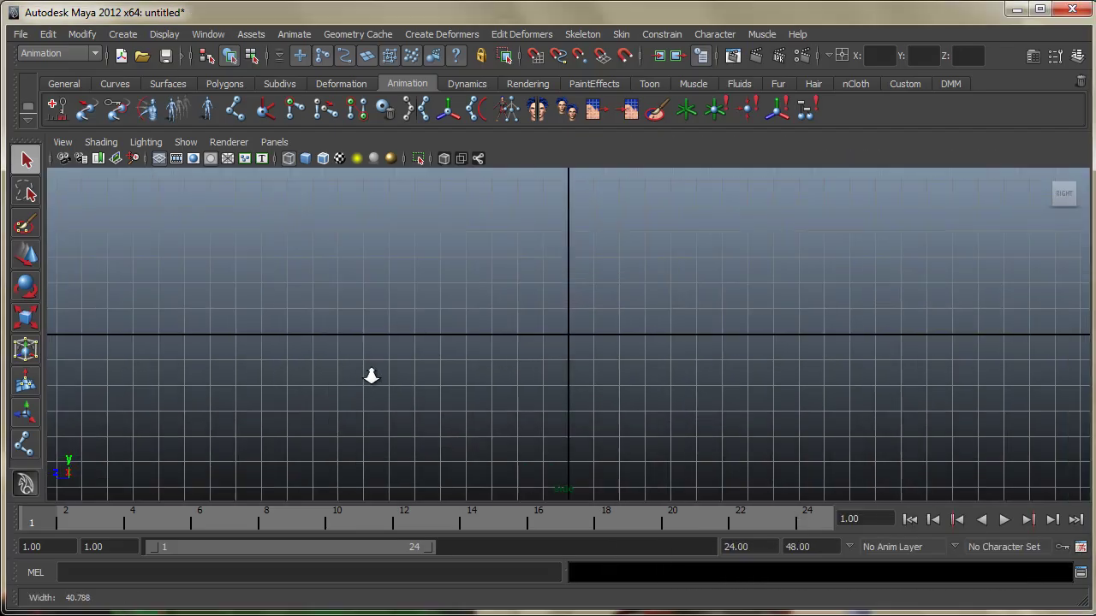
mouse_move(589, 317)
alt+middle_down()
mouse_move(611, 425)
mouse_move(619, 411)
alt+middle_up()
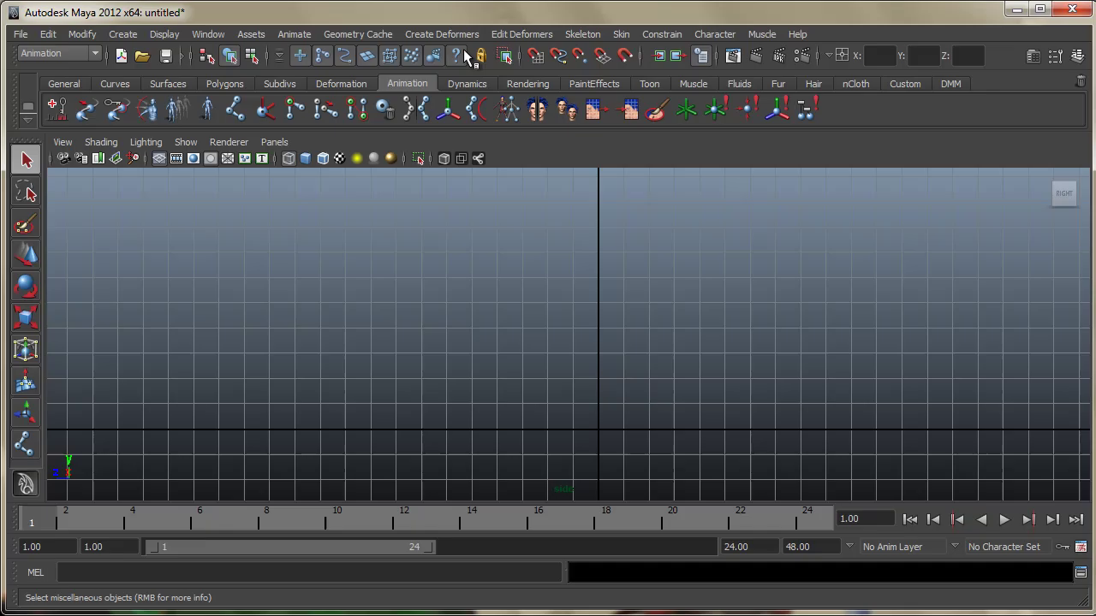
click(586, 33)
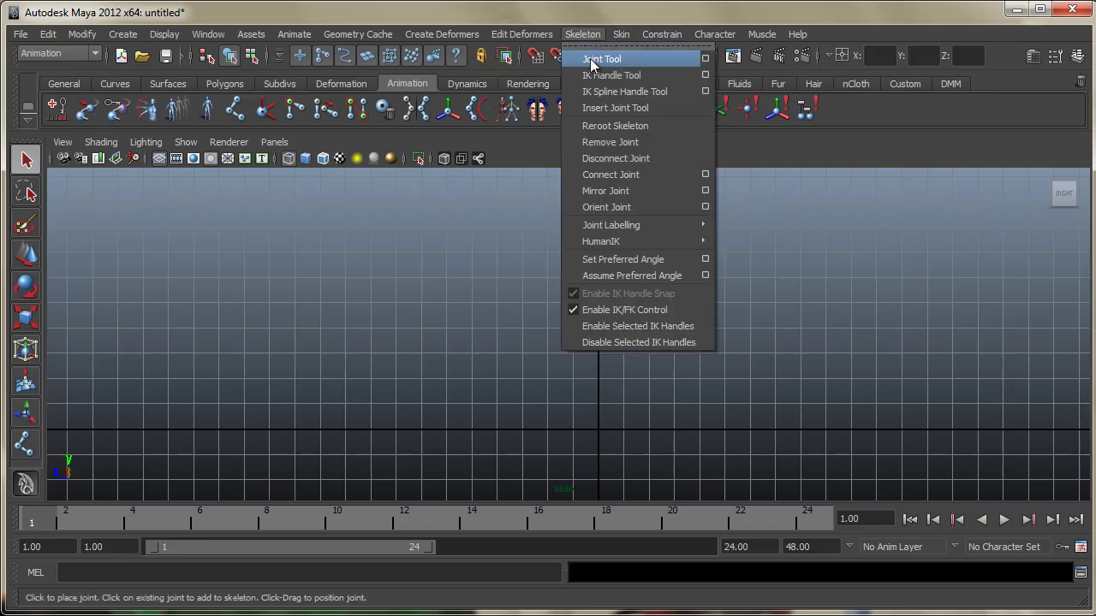
click(599, 61)
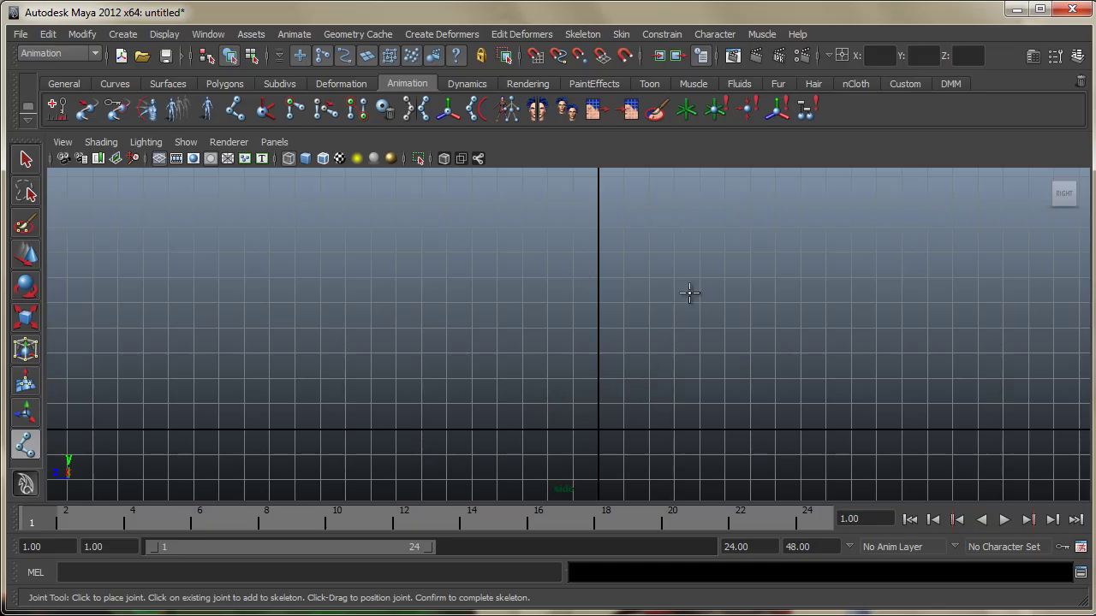
Step: Click hip high up, knee below, ankle on the ground line, and toe forward
click(598, 202)
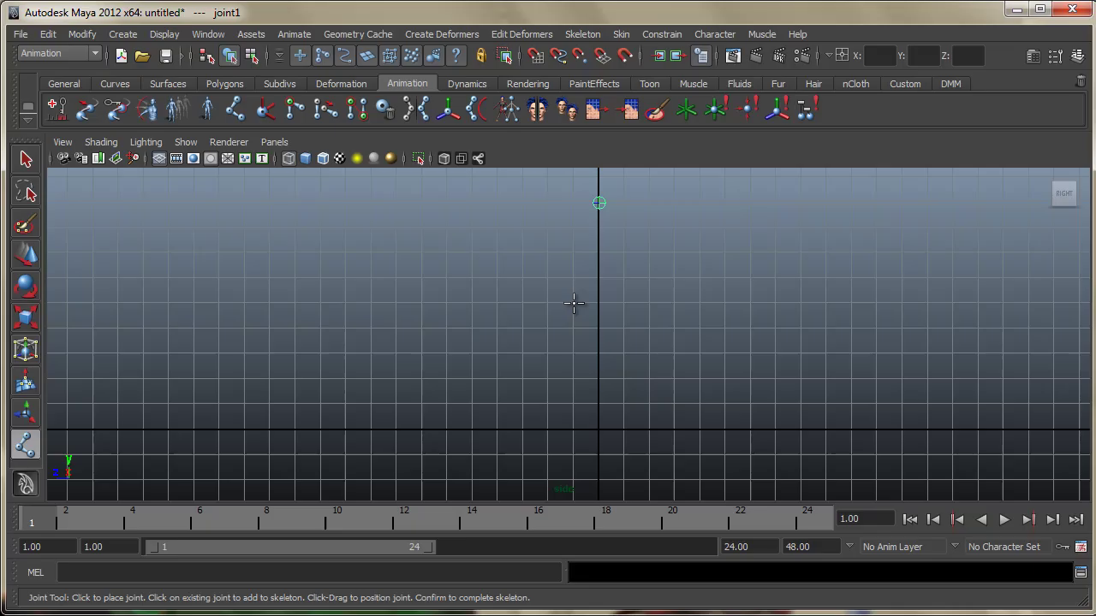
click(574, 304)
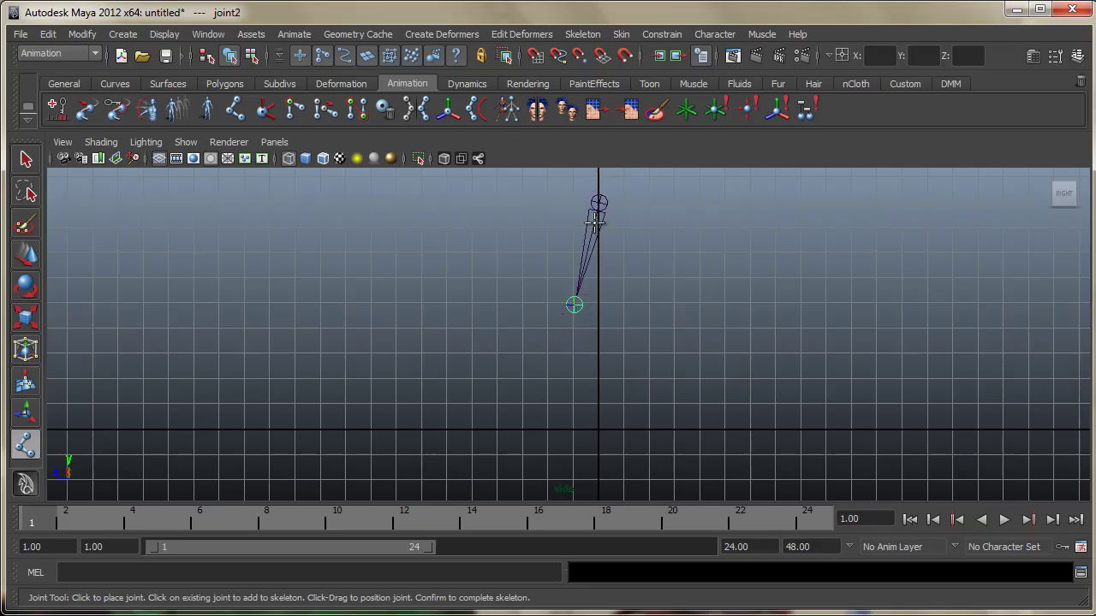
click(597, 428)
click(524, 429)
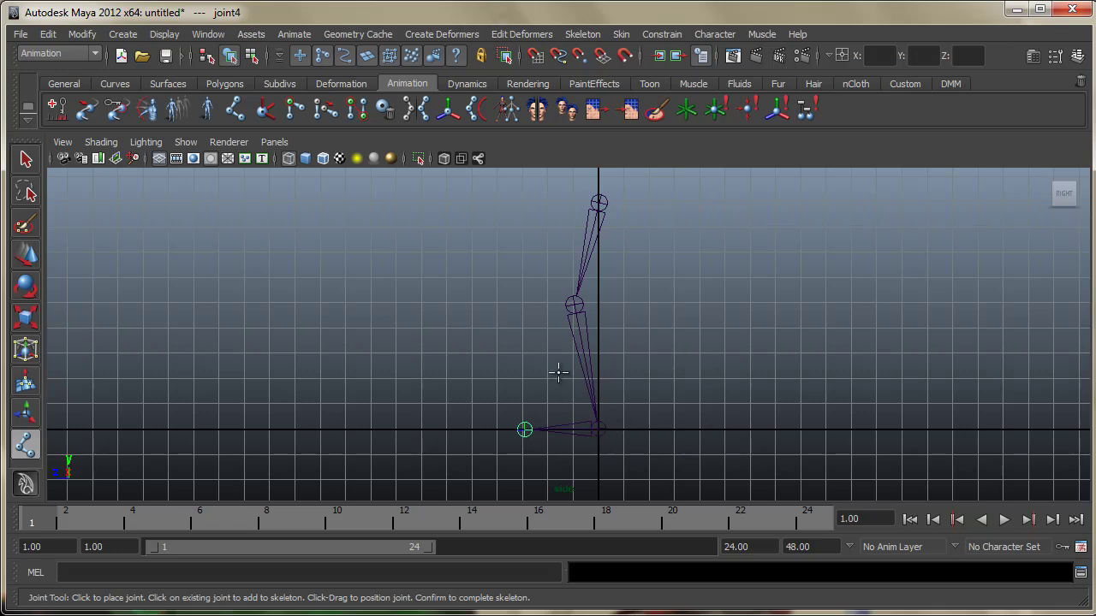
Step: Finish the leg chain and select the hip, knee and ankle joints in turn
click(24, 161)
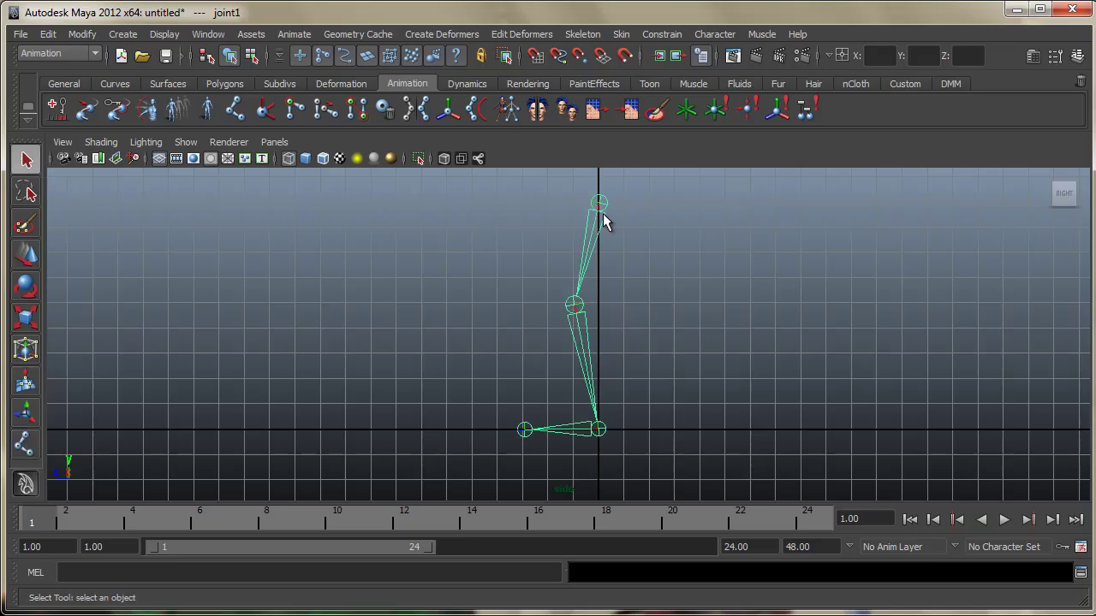
click(672, 325)
click(577, 308)
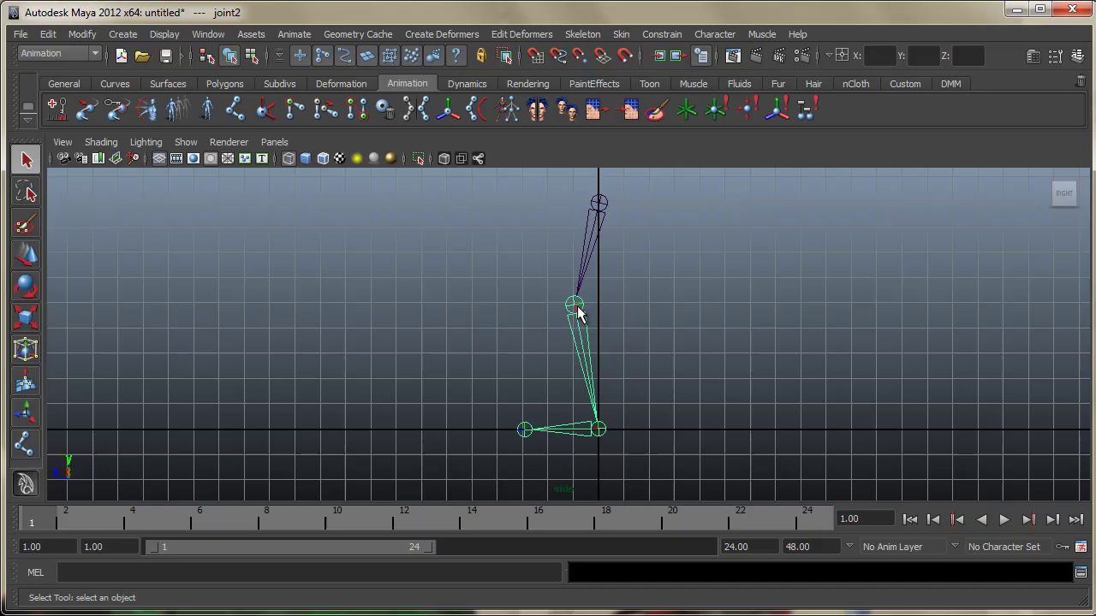
click(598, 203)
click(577, 308)
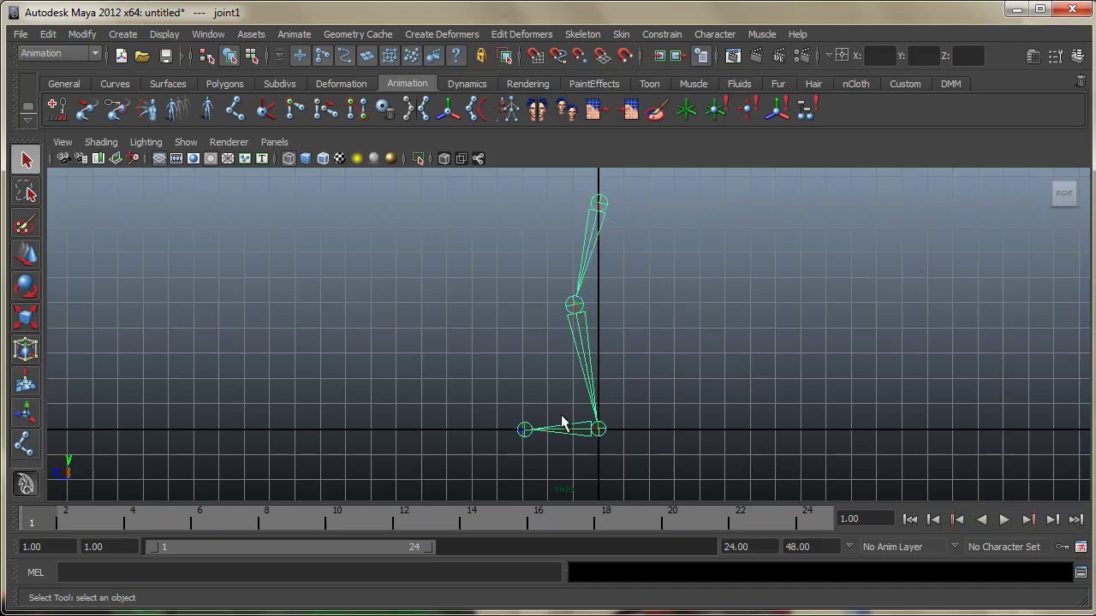
click(562, 423)
click(584, 359)
click(594, 231)
click(580, 351)
click(570, 428)
click(581, 325)
click(601, 214)
Step: Raise the hip root joint1 slightly with the Move tool
key(w)
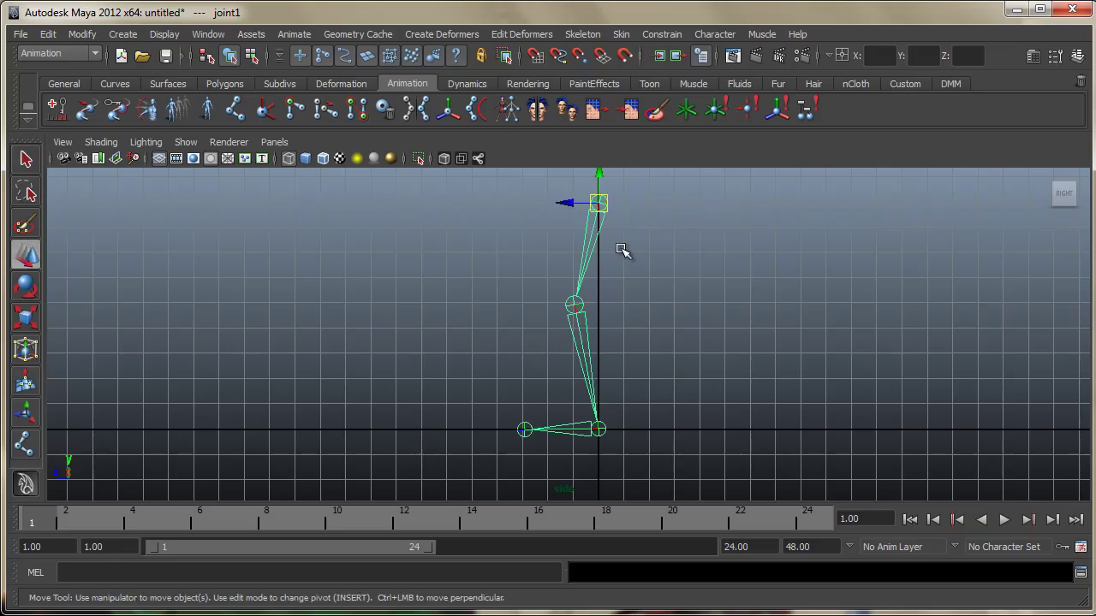
alt+middle_drag(656, 279, 664, 303)
drag(611, 227, 612, 215)
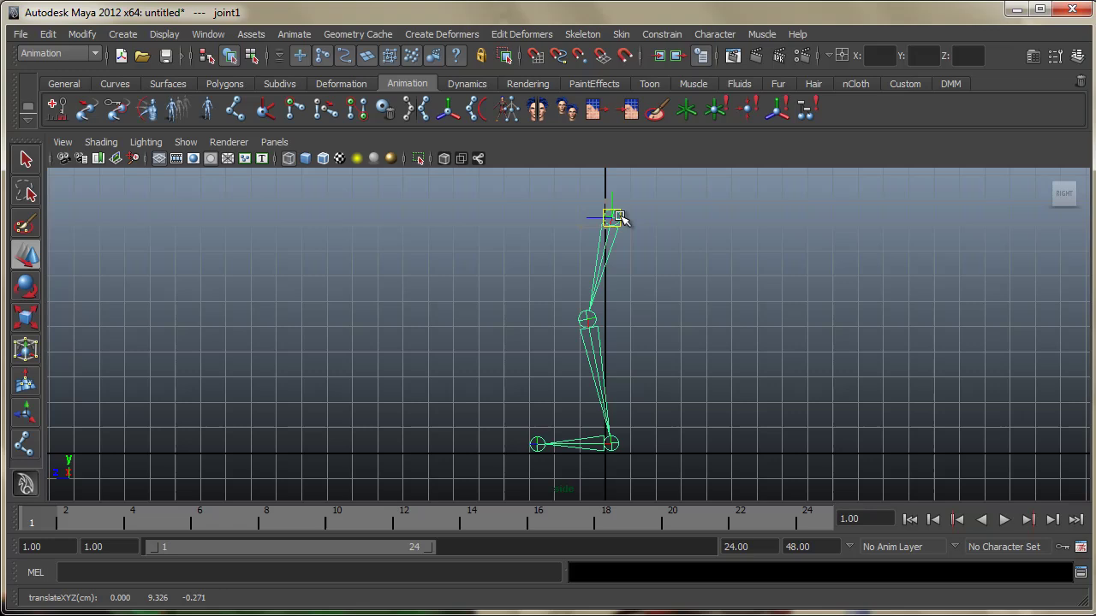
click(598, 220)
click(600, 219)
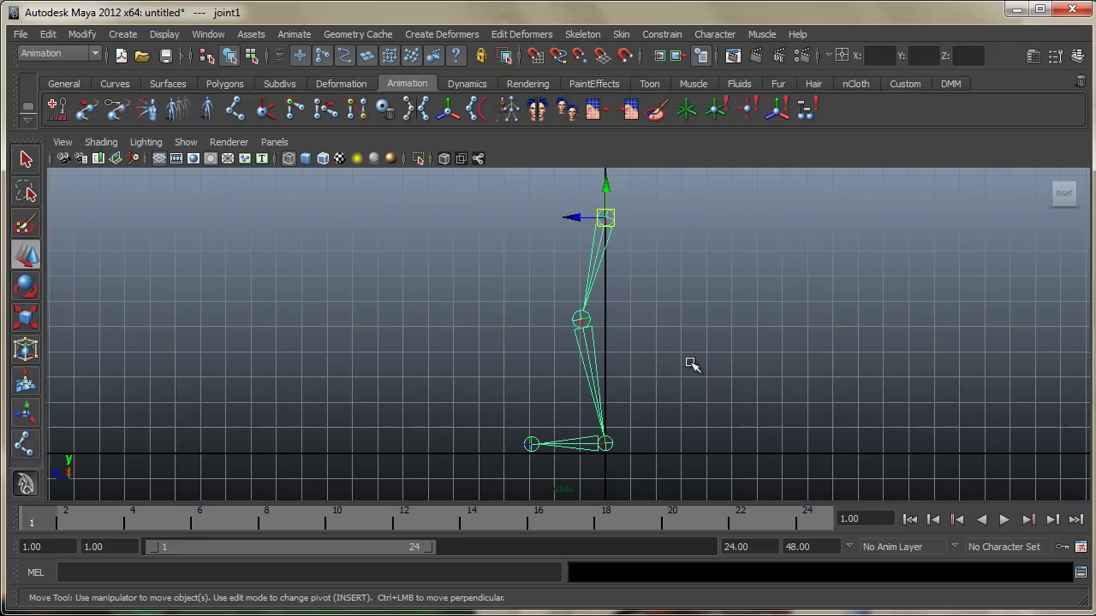
Step: Frame the leg chain in the front view and maximize that view
key(space)
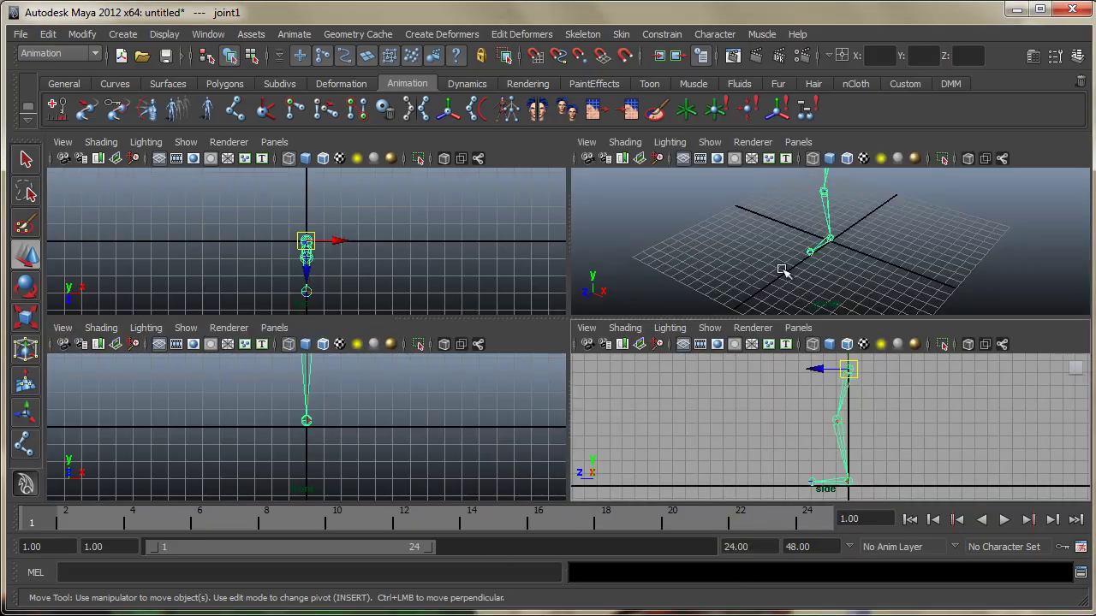
alt+right_drag(810, 238, 802, 285)
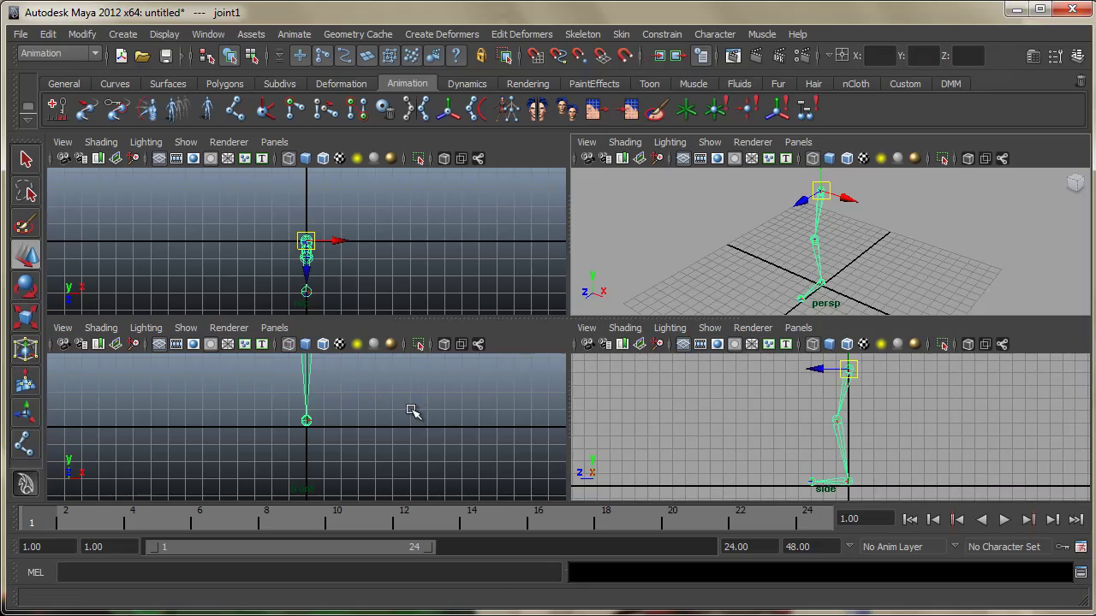
key(f)
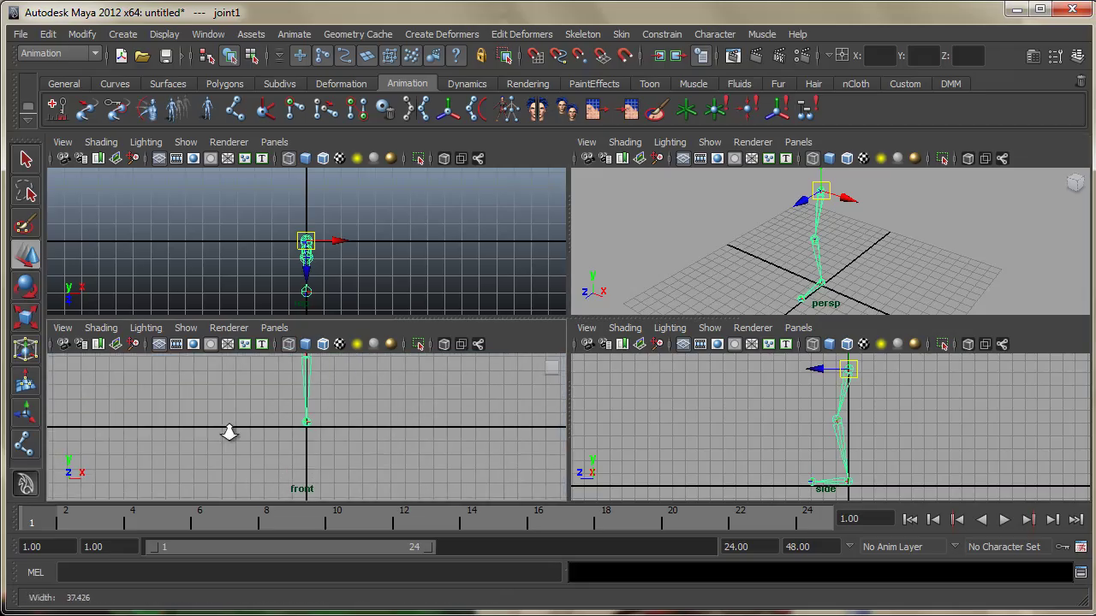
mouse_move(326, 379)
alt+right_down()
mouse_move(352, 490)
mouse_move(326, 416)
alt+right_up()
key(space)
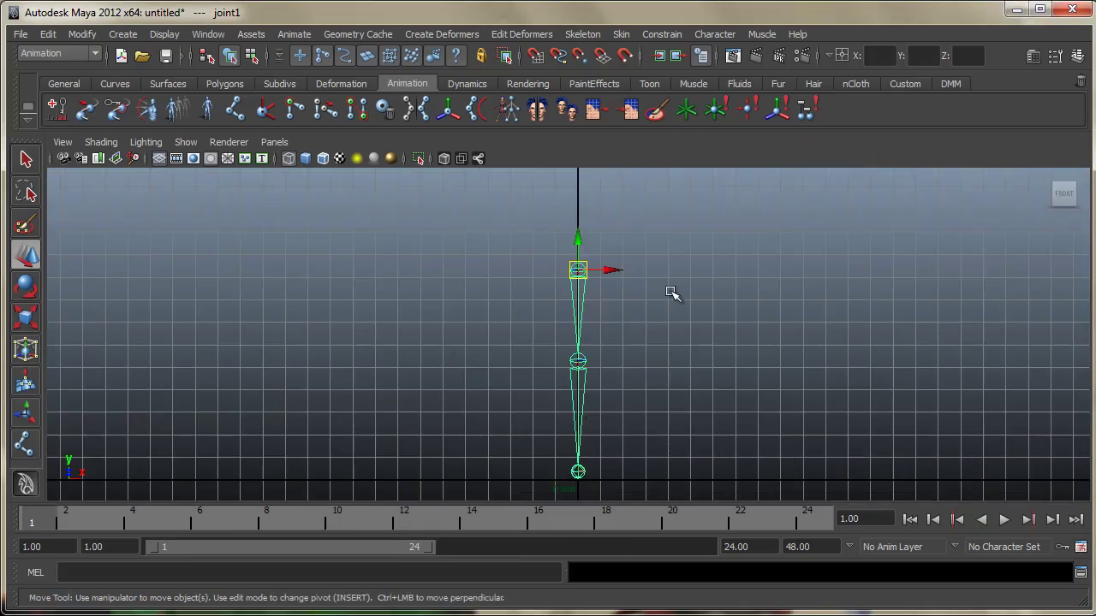
Step: Drag the leg chain along X to sit just right of the centre line
drag(612, 268, 656, 272)
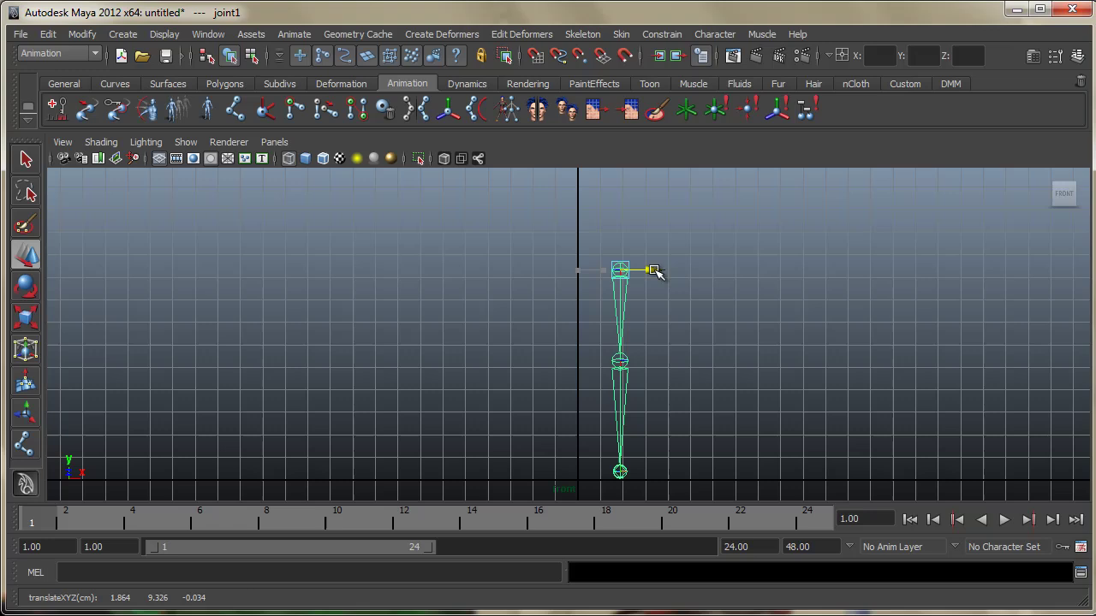
alt+middle_drag(782, 285, 765, 291)
mouse_move(765, 291)
alt+right_down()
mouse_move(652, 310)
mouse_move(648, 279)
alt+right_up()
drag(648, 279, 623, 292)
alt+right_drag(748, 286, 567, 318)
alt+middle_drag(568, 317, 629, 337)
alt+right_drag(629, 338, 614, 344)
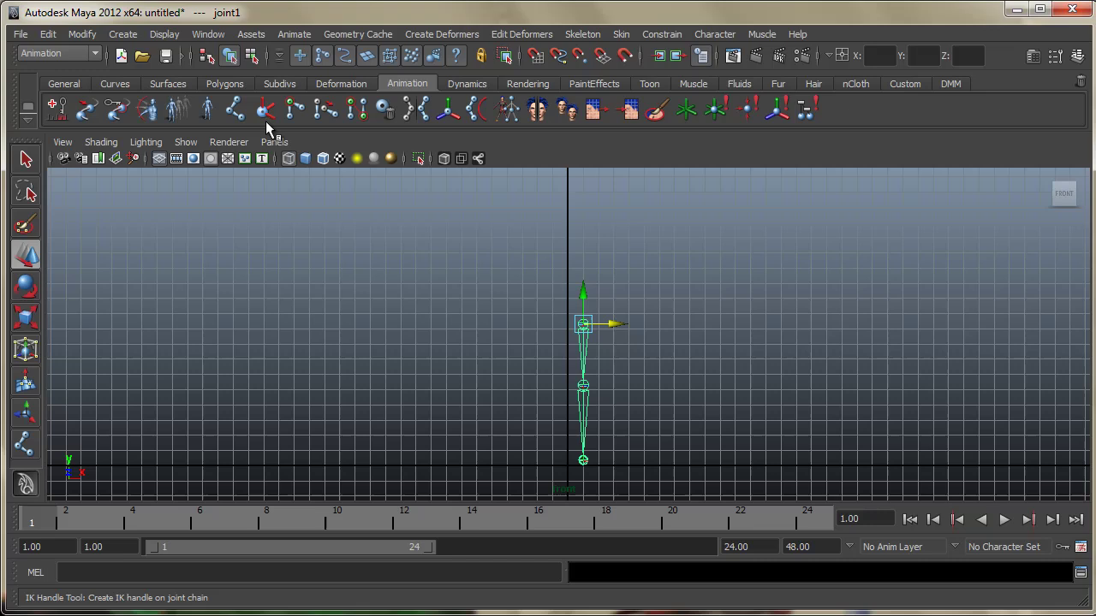
Step: Place spine joints joint5 and joint6 on the centre line above the leg
click(236, 110)
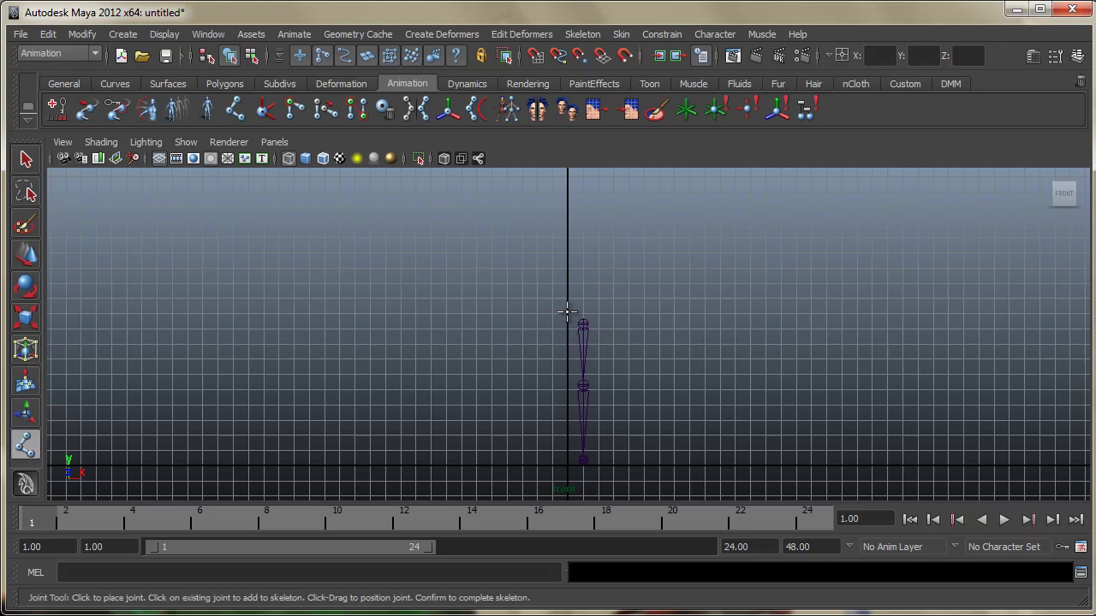
click(567, 314)
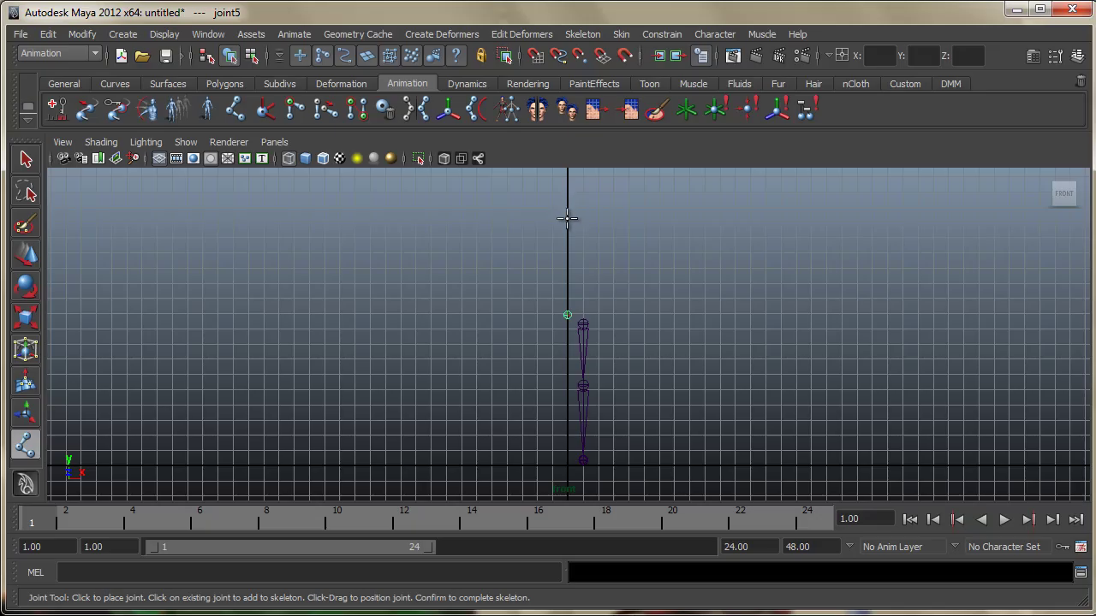
click(568, 216)
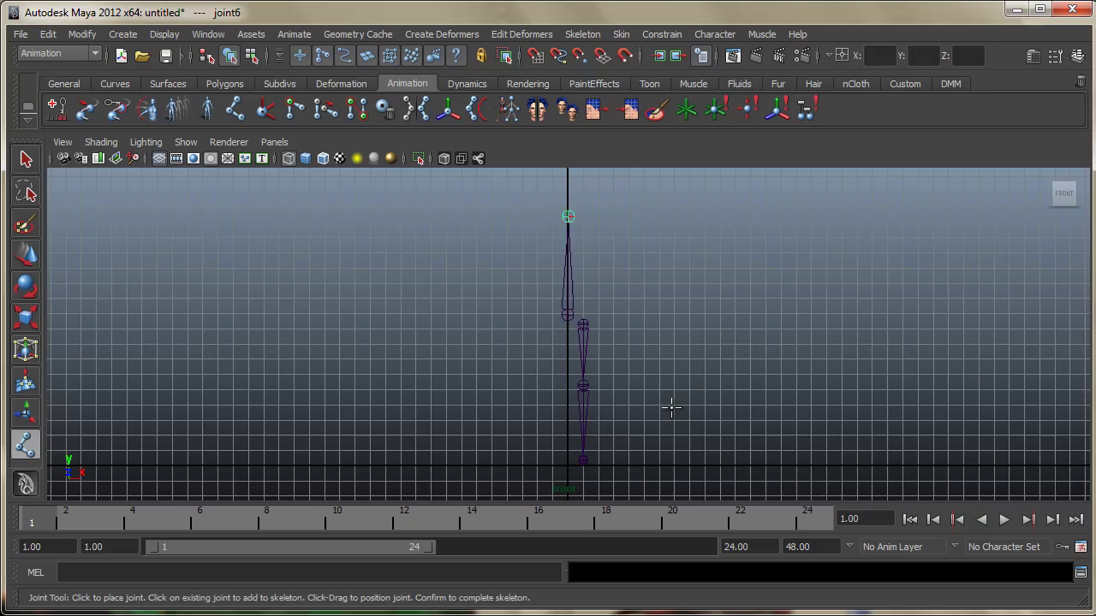
key(w)
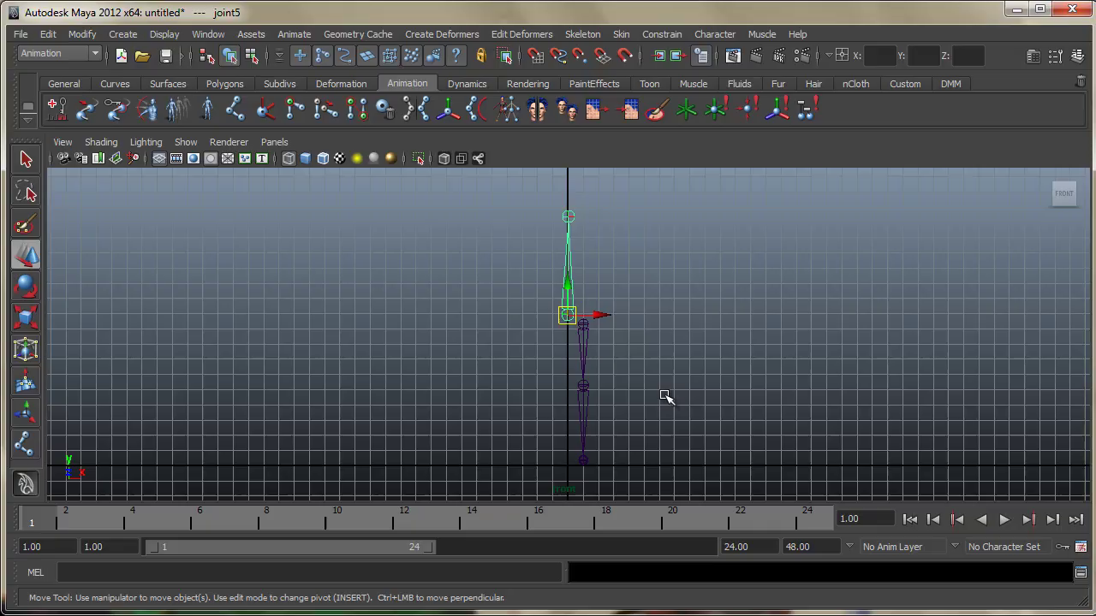
Step: Select the lower joint1 and upper joint5 chains to confirm they are separate
click(666, 396)
click(585, 323)
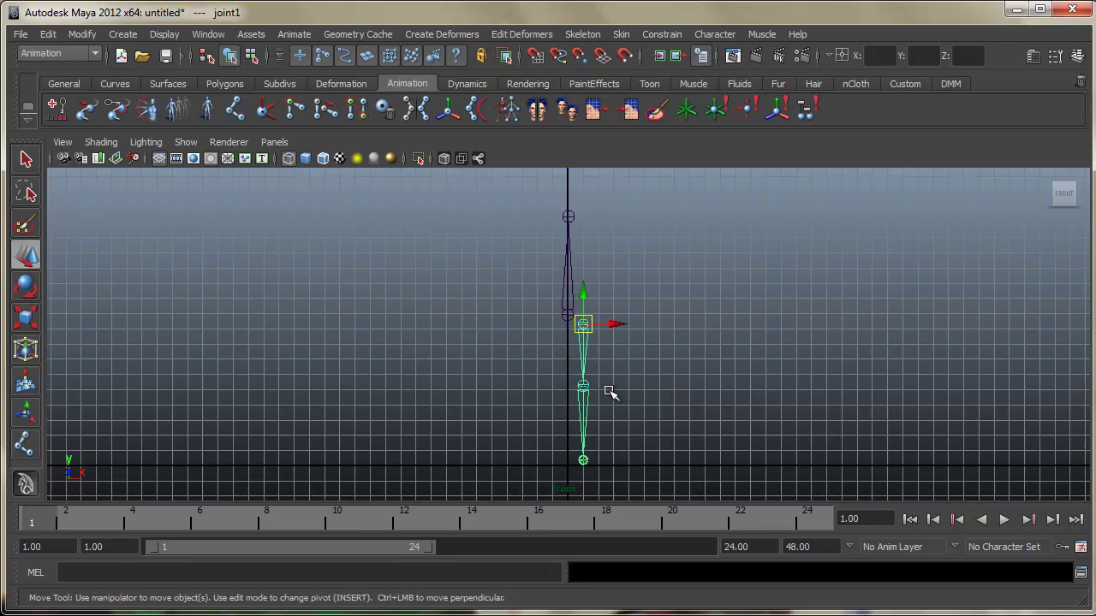
click(568, 272)
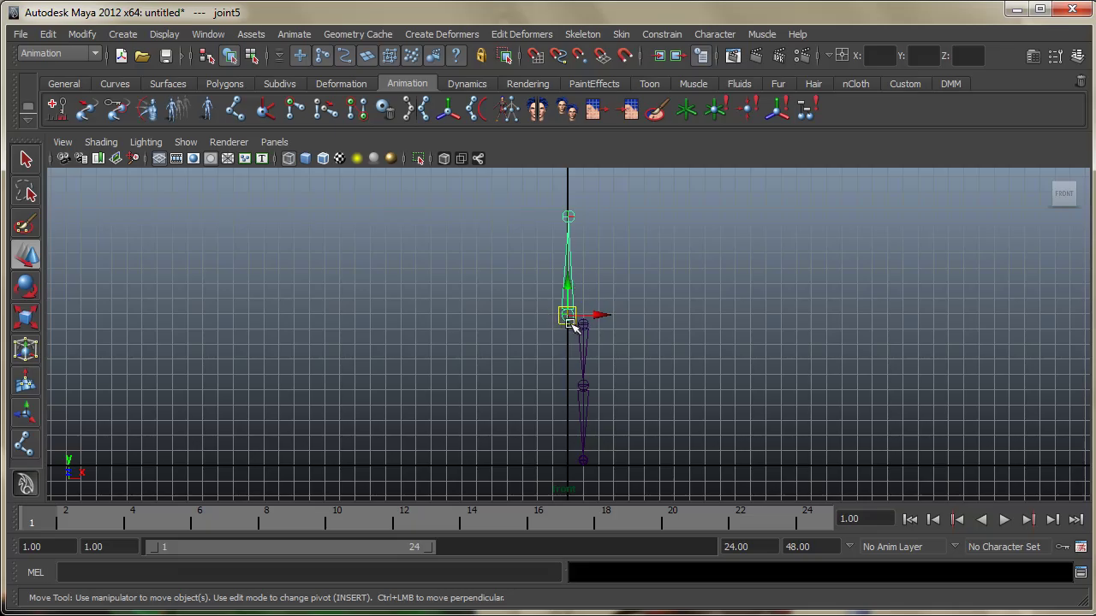
click(607, 337)
click(583, 358)
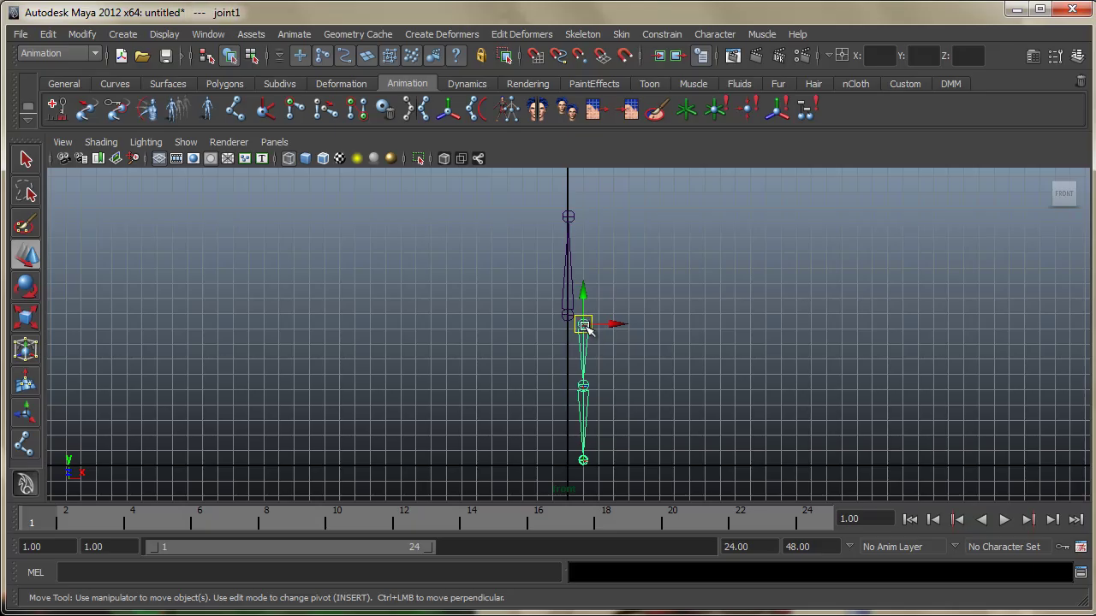
click(616, 303)
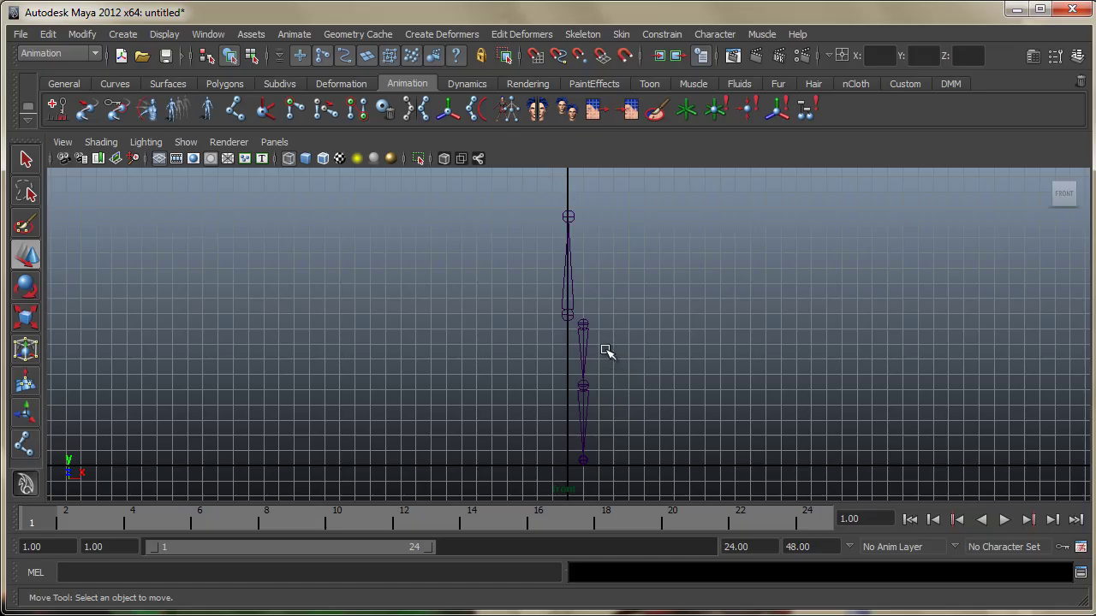
click(583, 326)
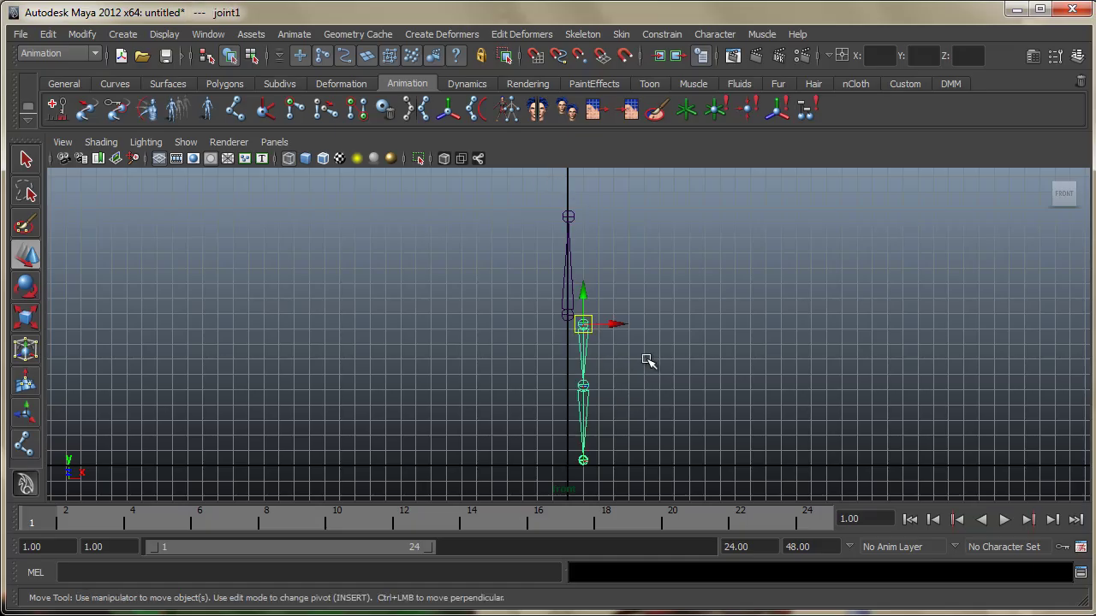
click(638, 366)
click(587, 326)
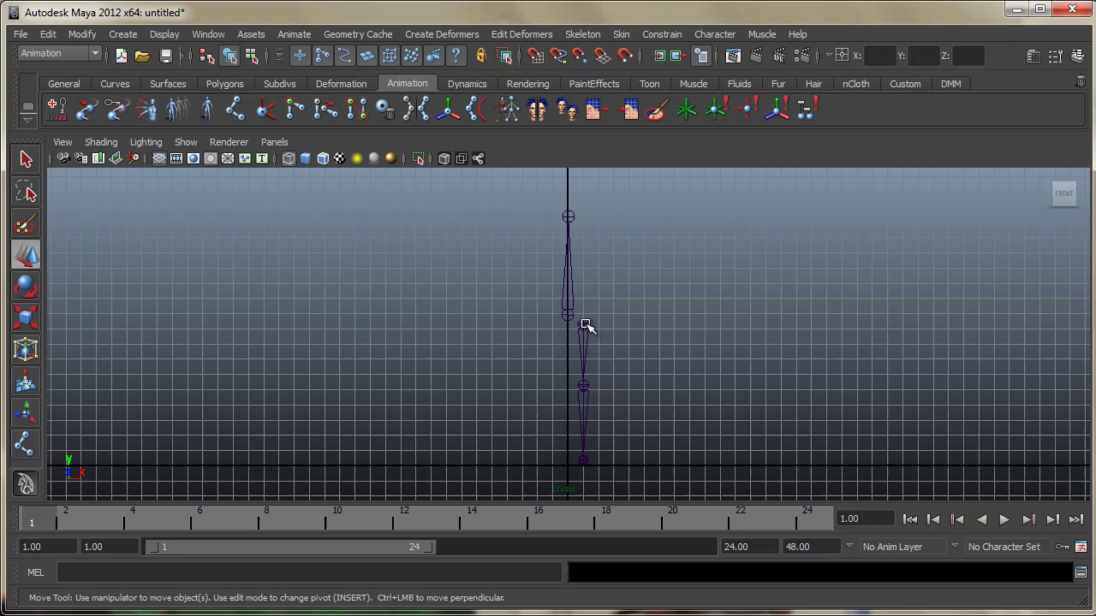
click(616, 351)
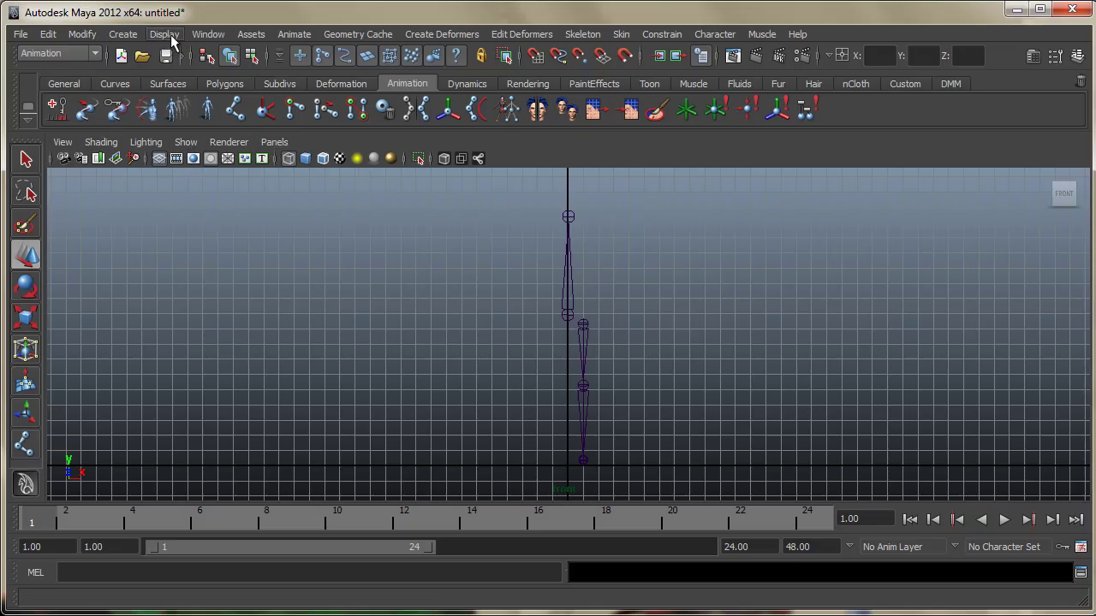
Step: Show the Outliner and expand joint1 and joint5 to inspect their children
click(210, 38)
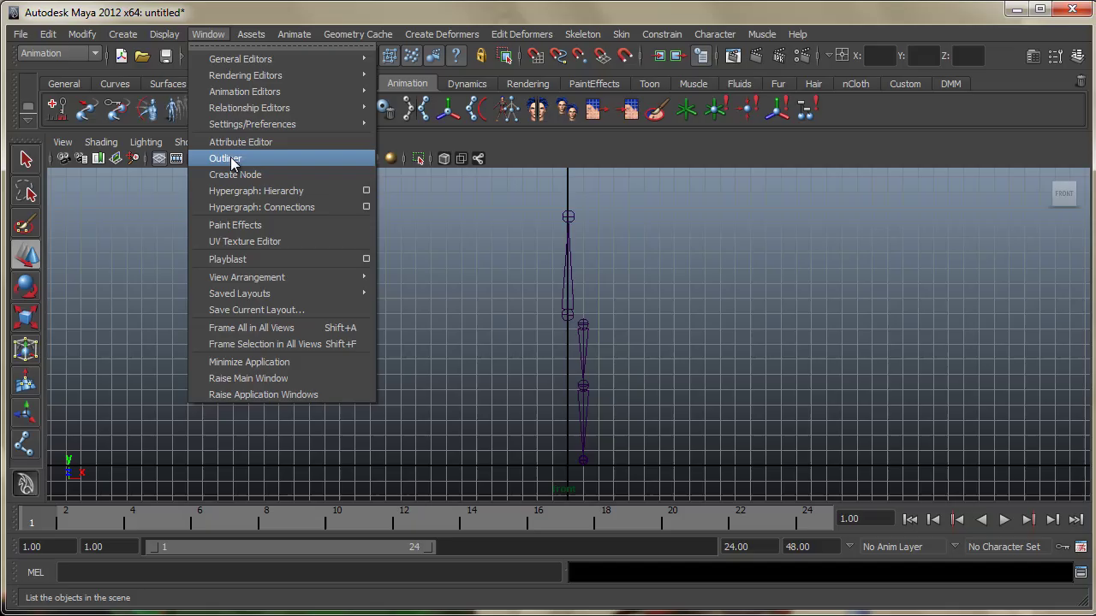
click(224, 158)
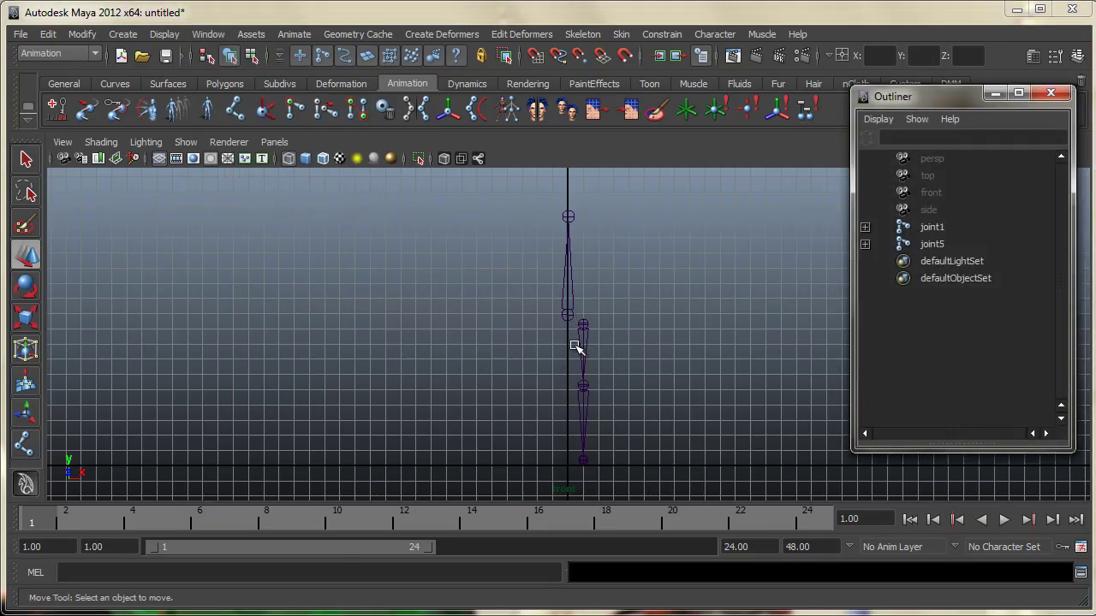
click(931, 228)
click(930, 245)
click(931, 228)
click(931, 245)
click(866, 245)
click(933, 261)
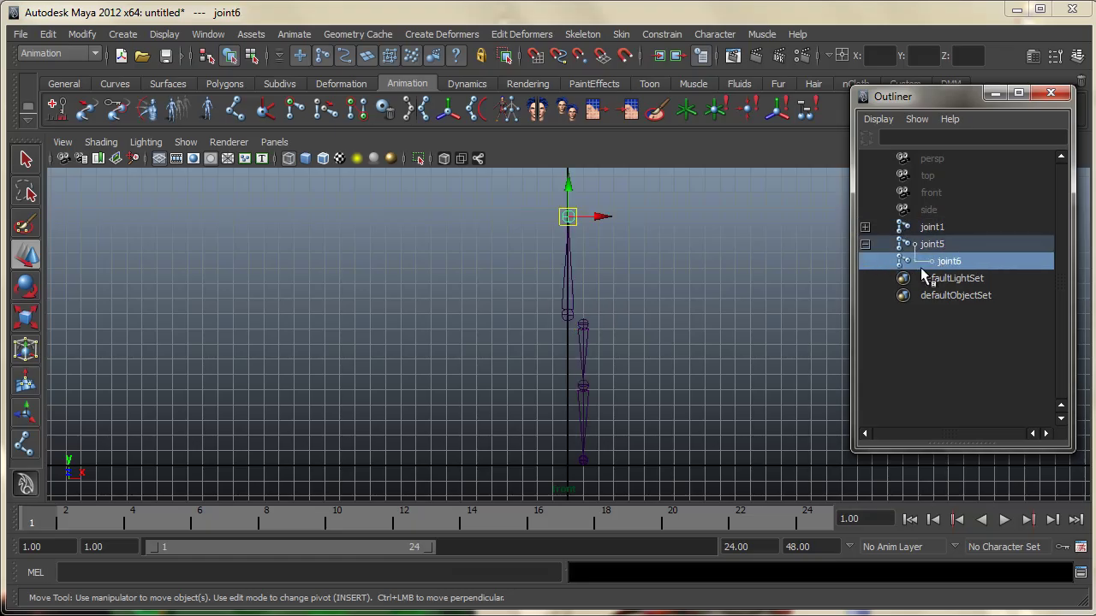
click(864, 245)
click(865, 227)
click(865, 228)
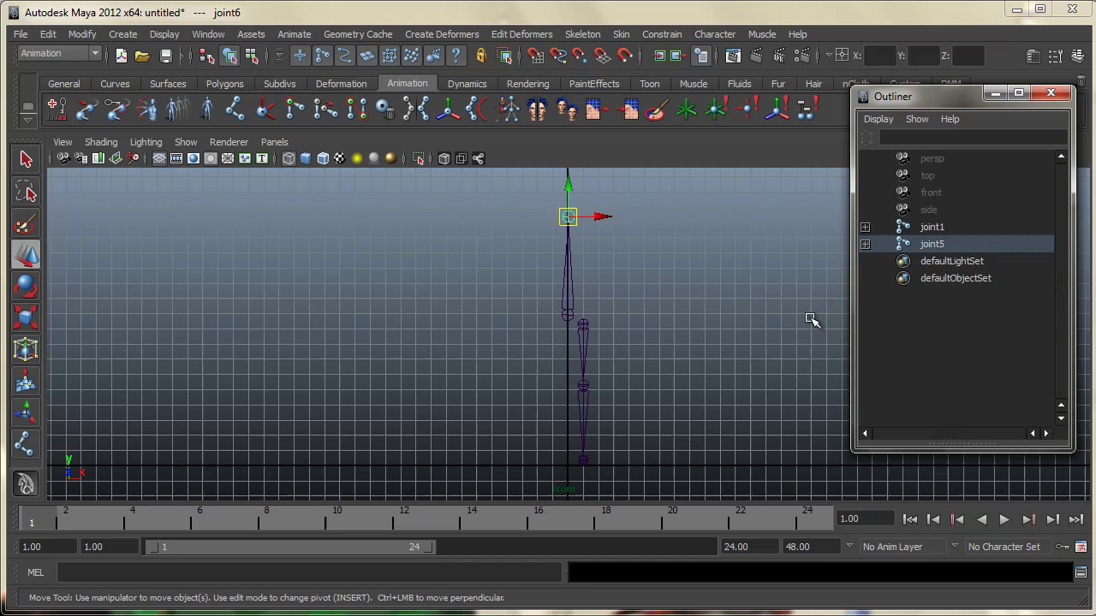
Step: Parent joint1 under joint5 by middle-dragging it in the Outliner
click(865, 244)
click(865, 244)
click(926, 244)
click(933, 227)
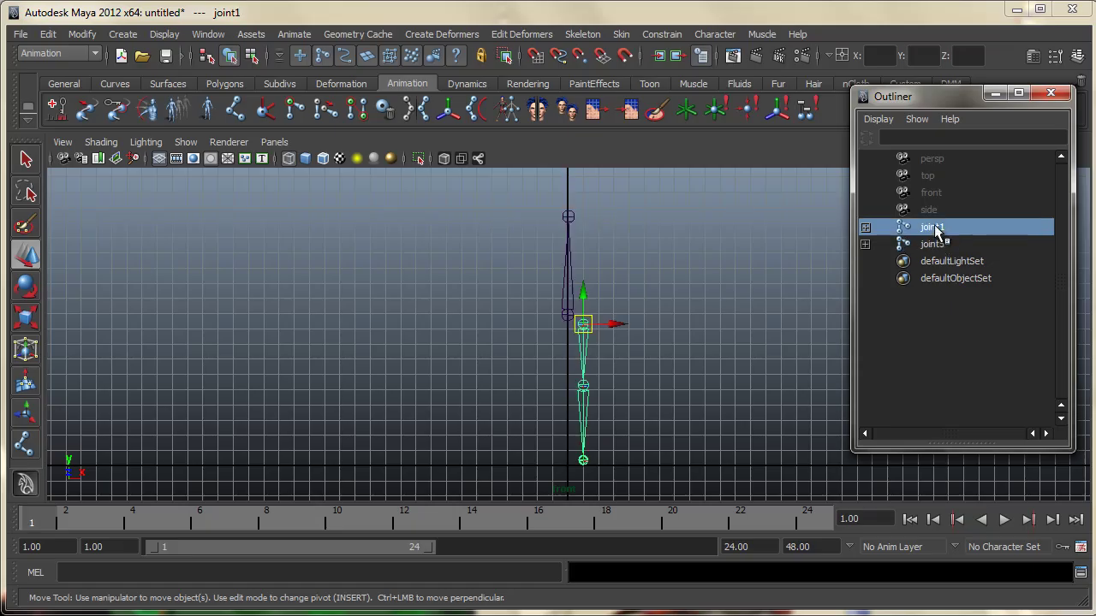
click(565, 314)
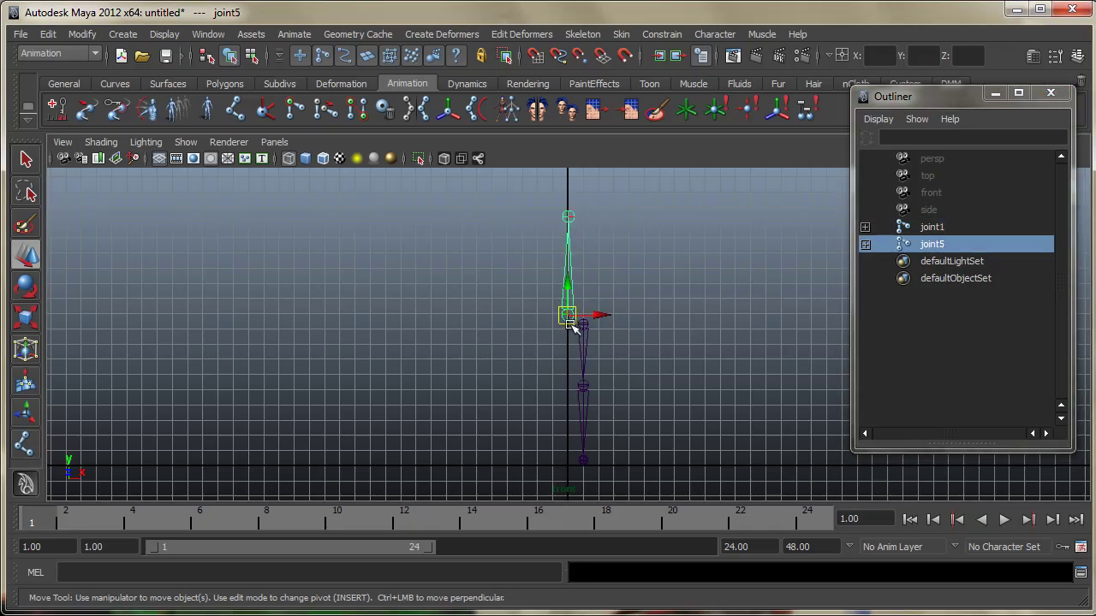
click(929, 228)
middle_drag(920, 199, 932, 238)
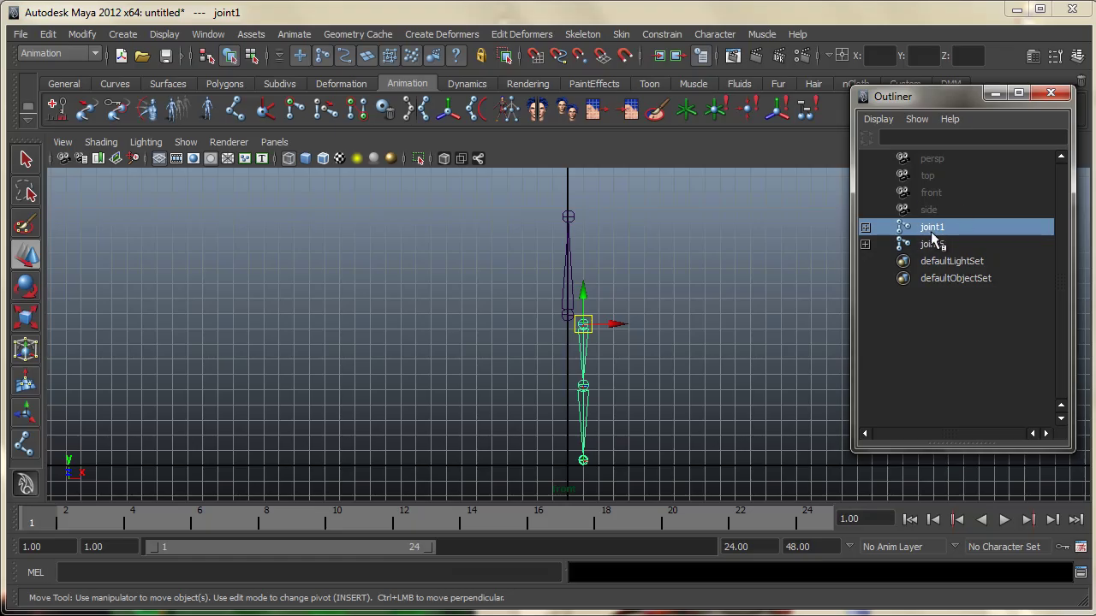
middle_drag(932, 230, 938, 248)
middle_drag(939, 248, 938, 249)
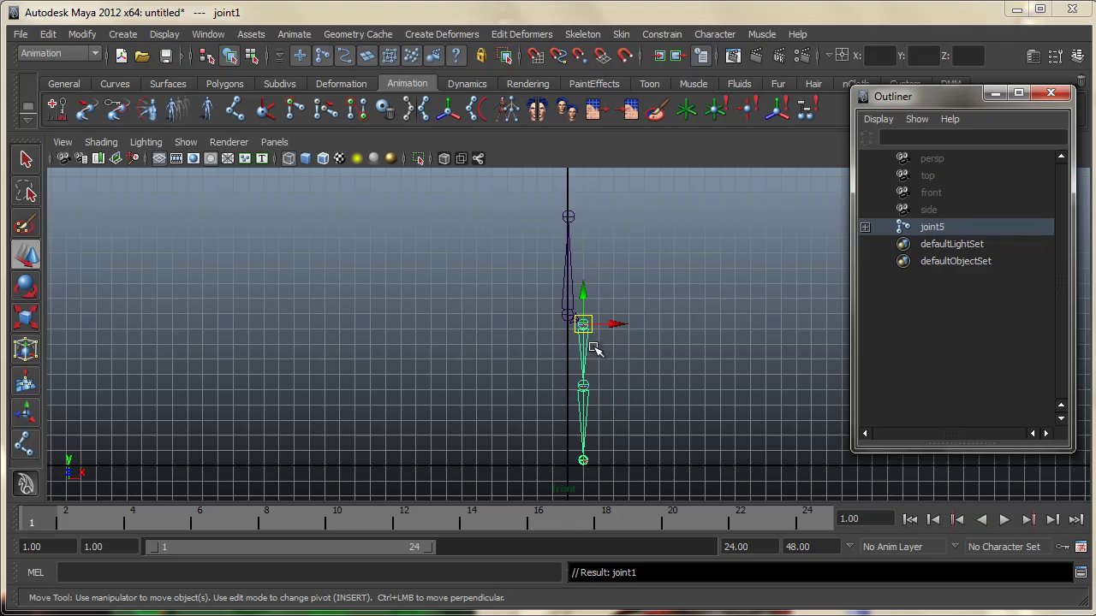
Step: Verify joint5 now holds joint6 and joint1, then select joint2
click(648, 368)
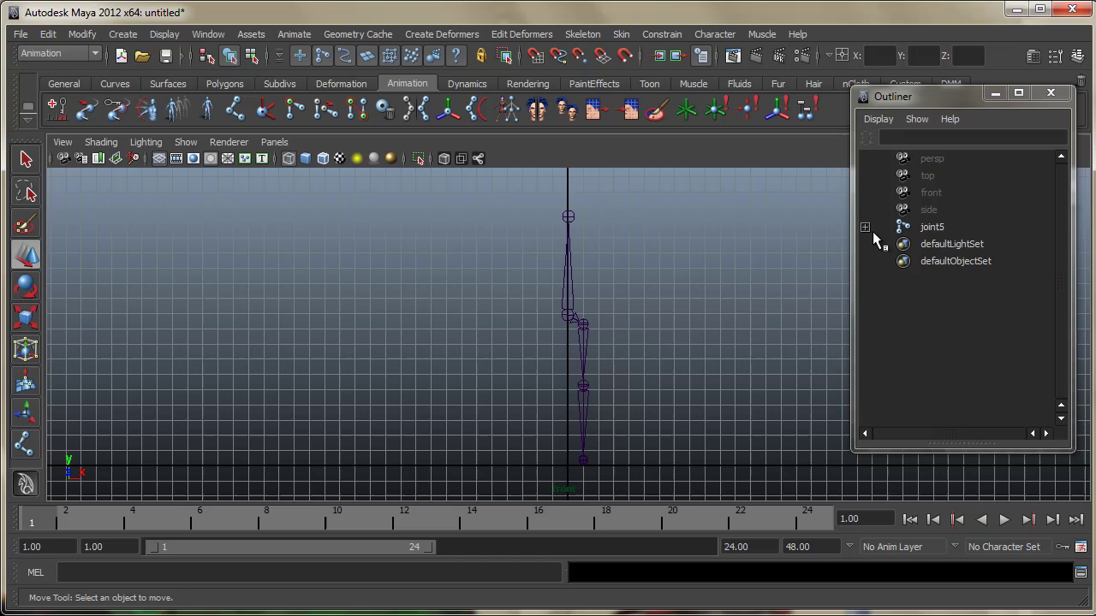
click(932, 228)
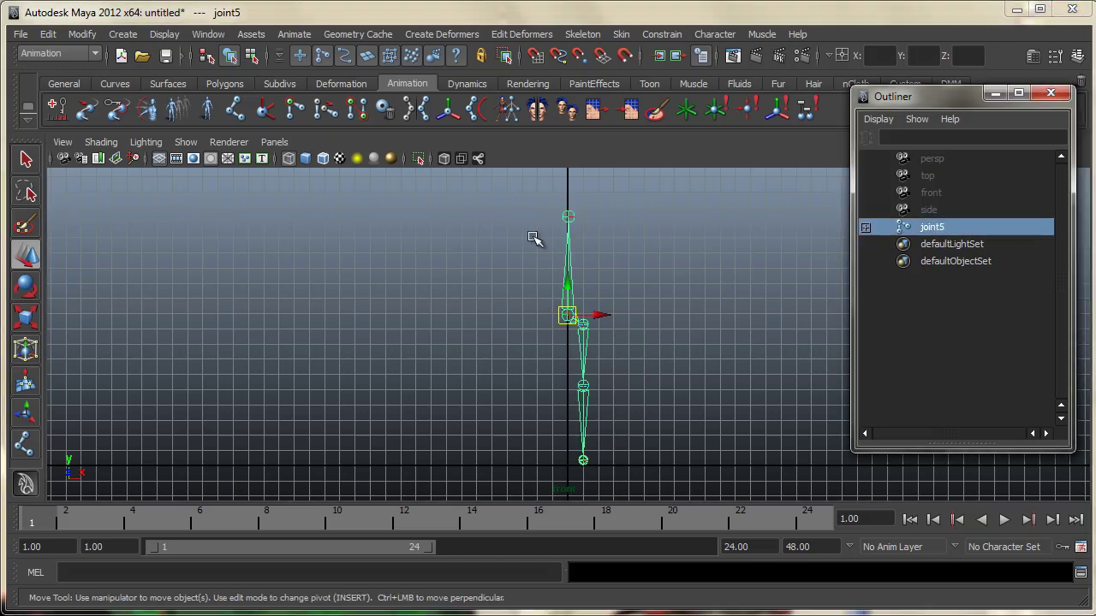
click(867, 228)
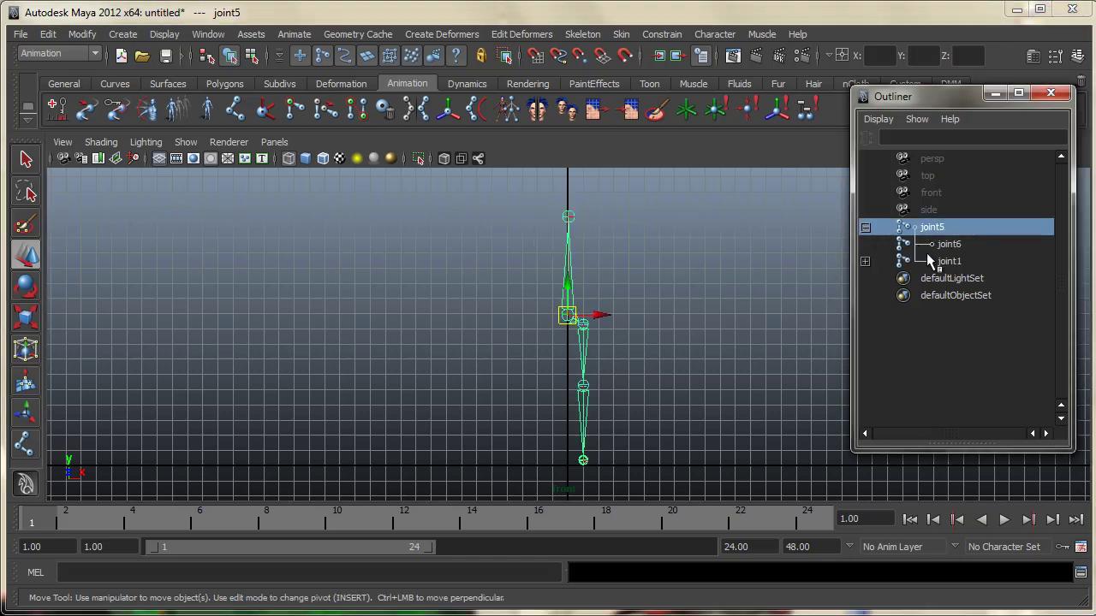
click(947, 261)
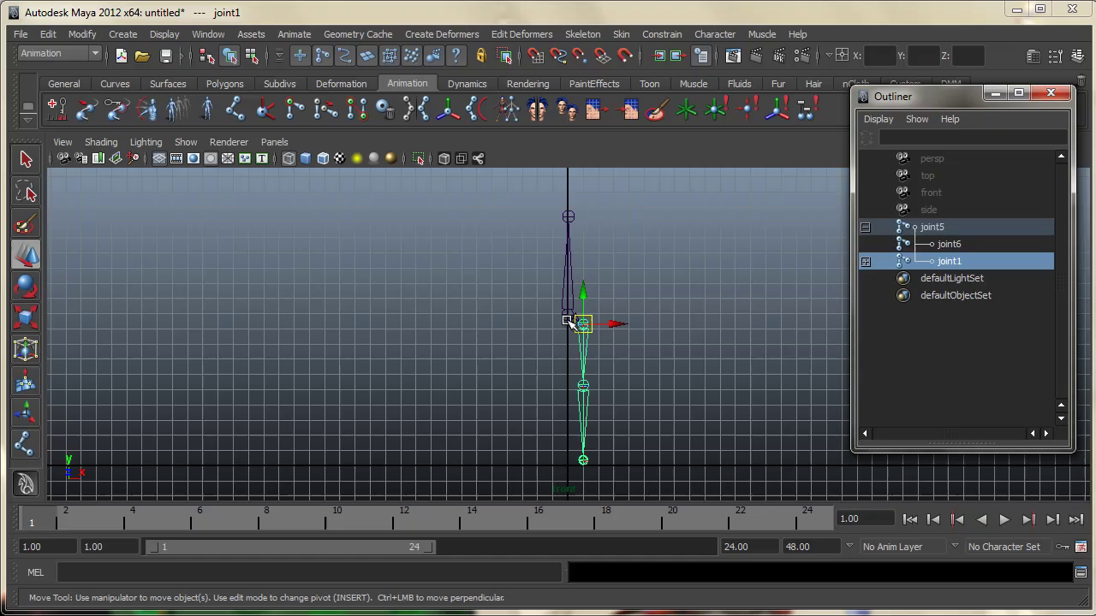
click(570, 317)
click(633, 314)
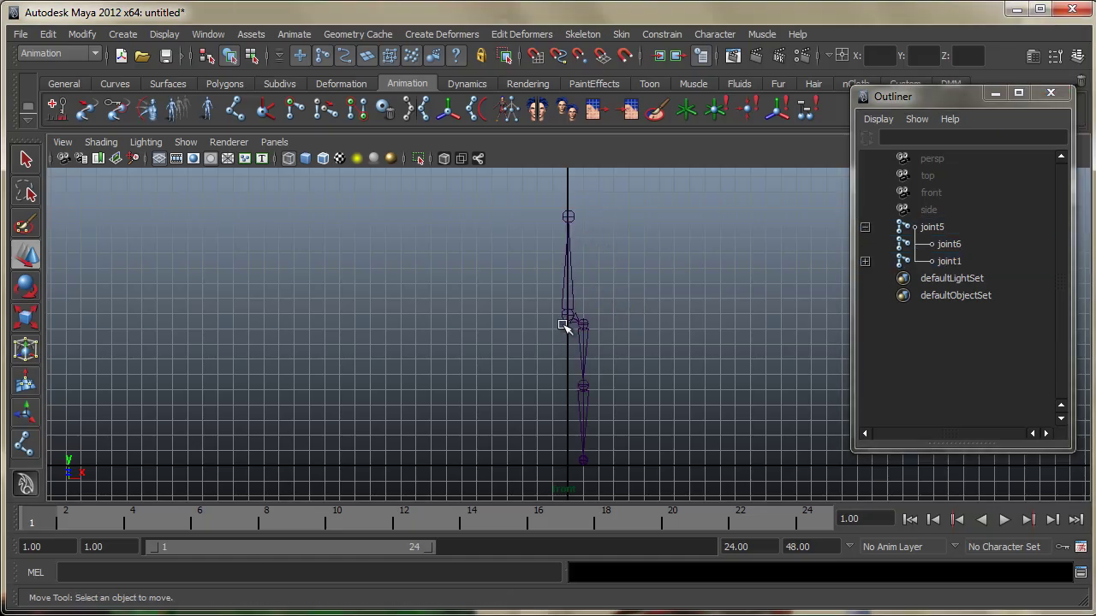
click(567, 319)
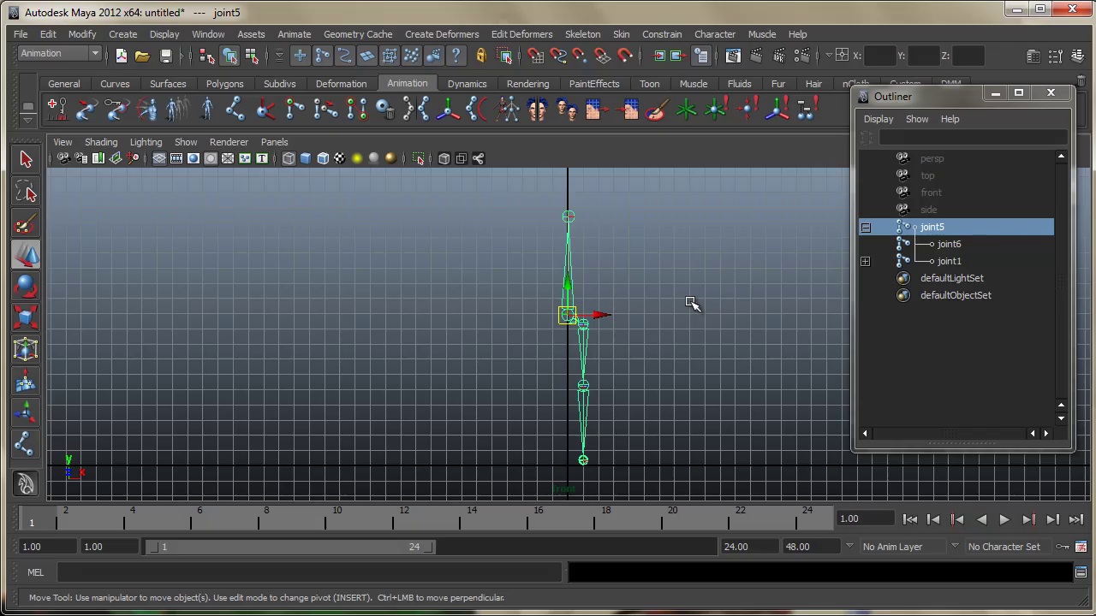
click(660, 370)
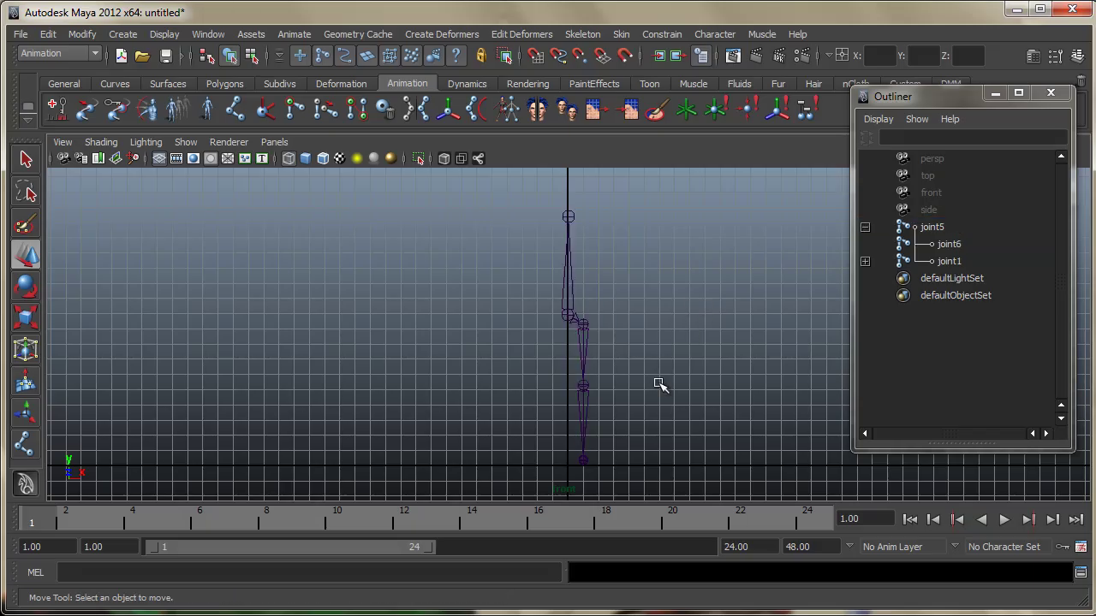
click(585, 386)
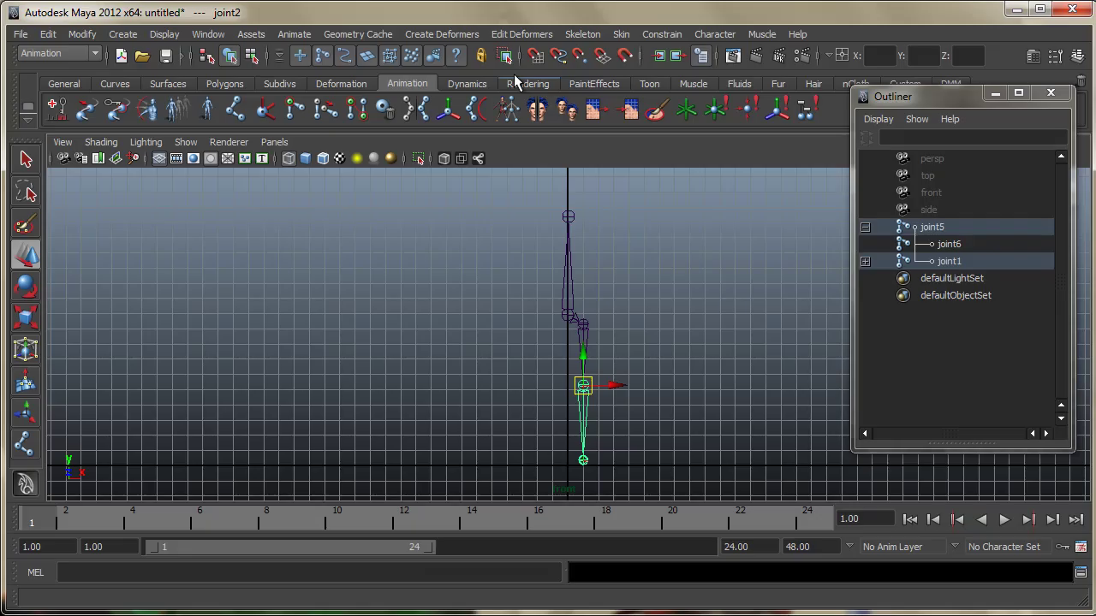
Step: Reroot the skeleton at joint2 via the Skeleton menu
click(582, 37)
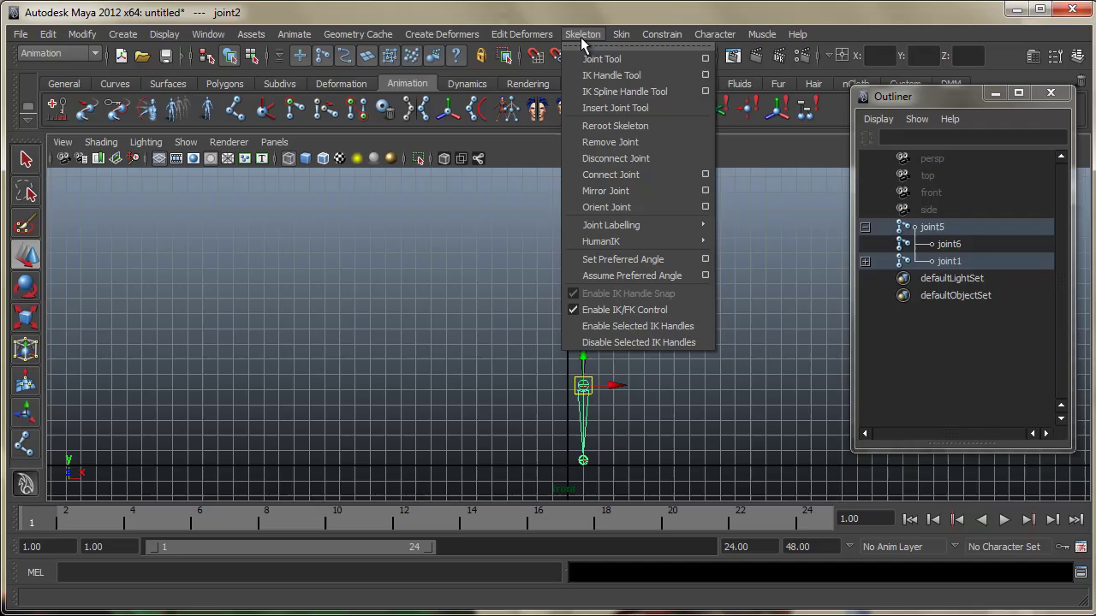
click(633, 130)
click(522, 392)
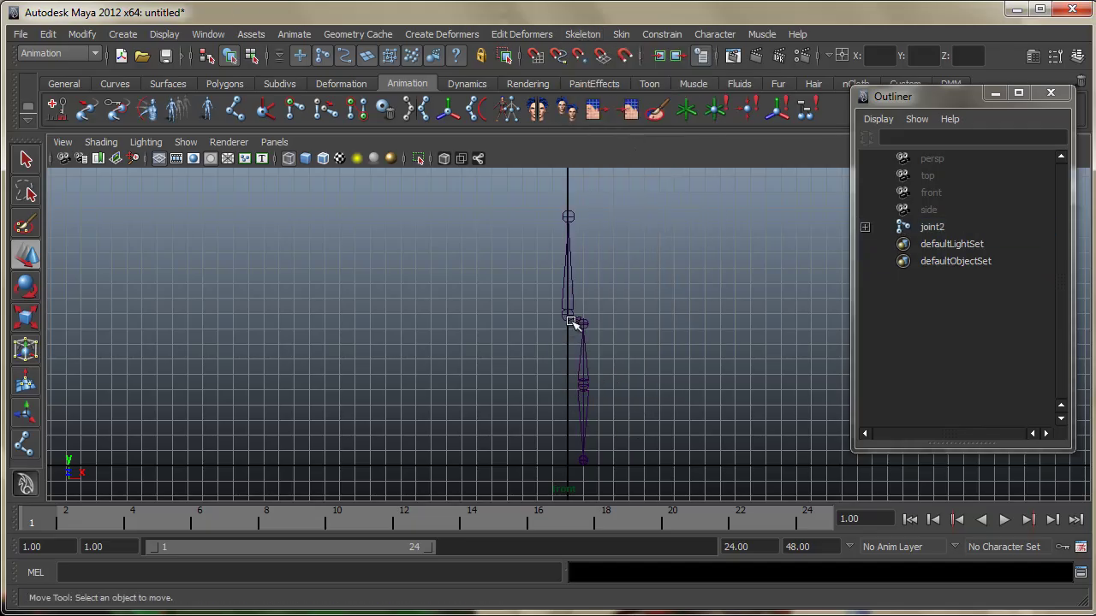
click(586, 385)
click(567, 316)
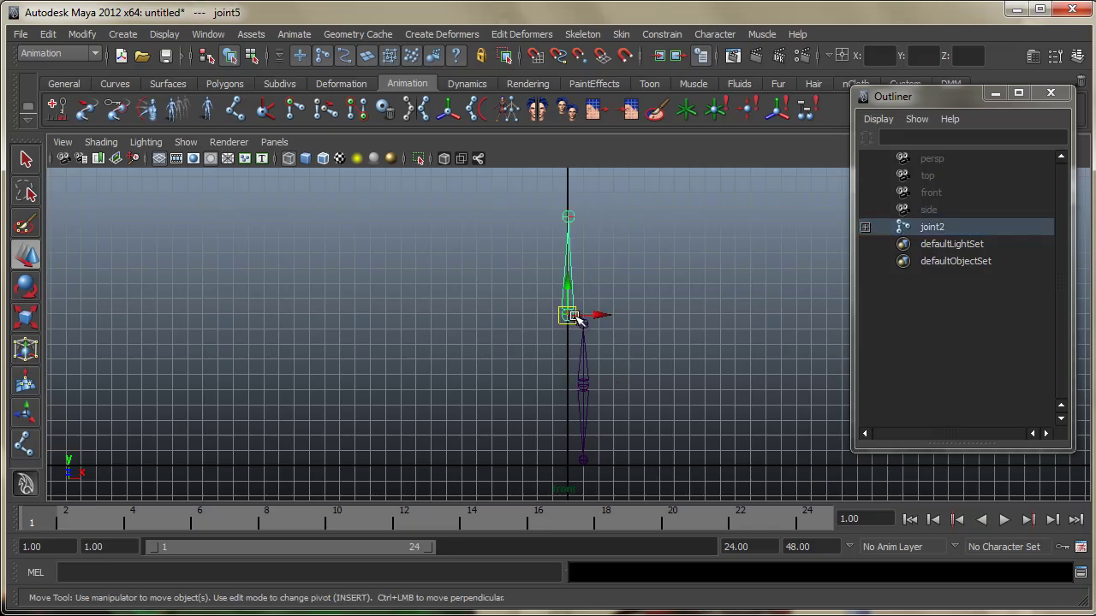
click(585, 385)
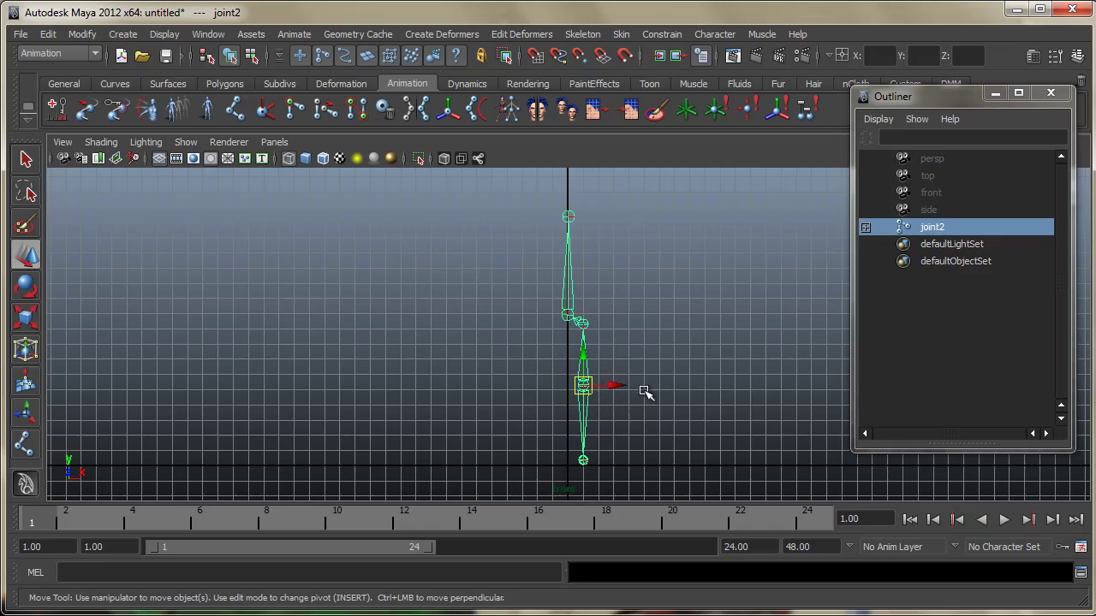
Step: Undo the reroot with Ctrl+Z and reselect joint5 and the leg chain to check
key(z)
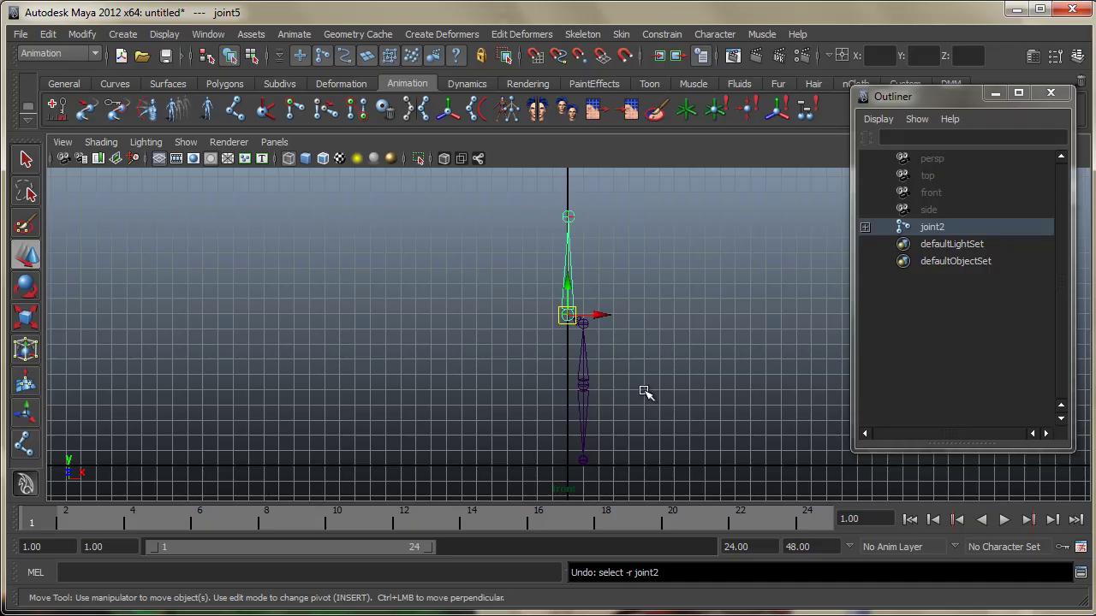
key(z)
key(z)
key(z)
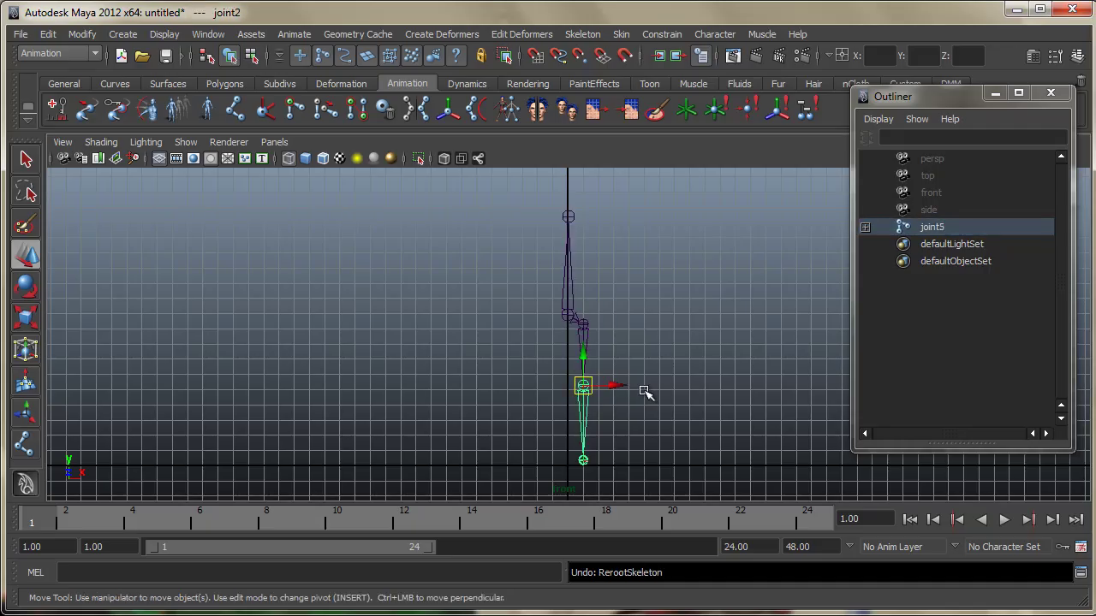
click(645, 392)
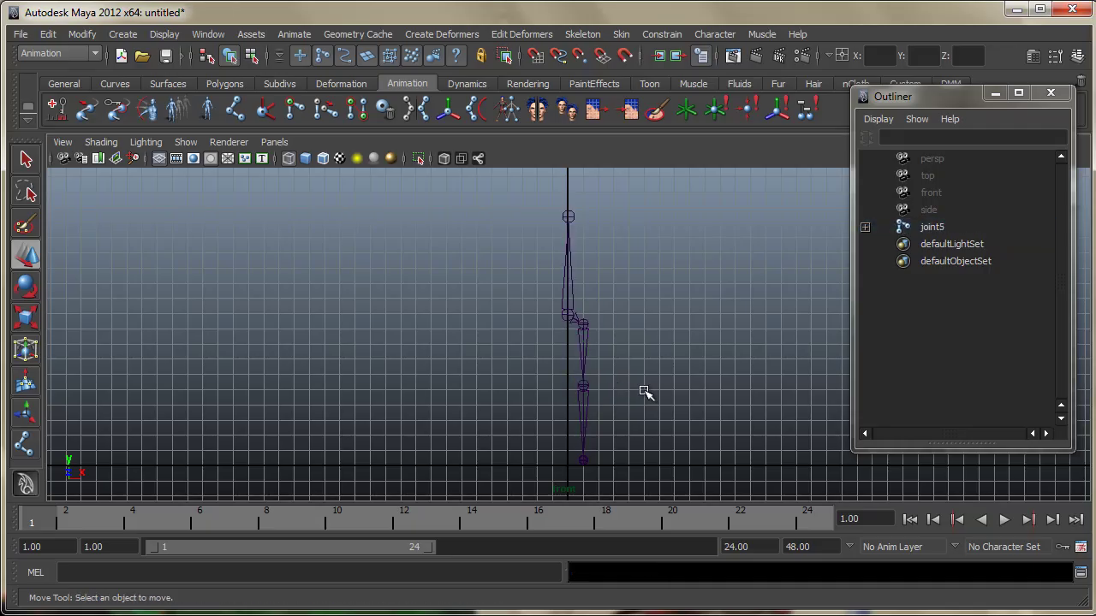
click(568, 315)
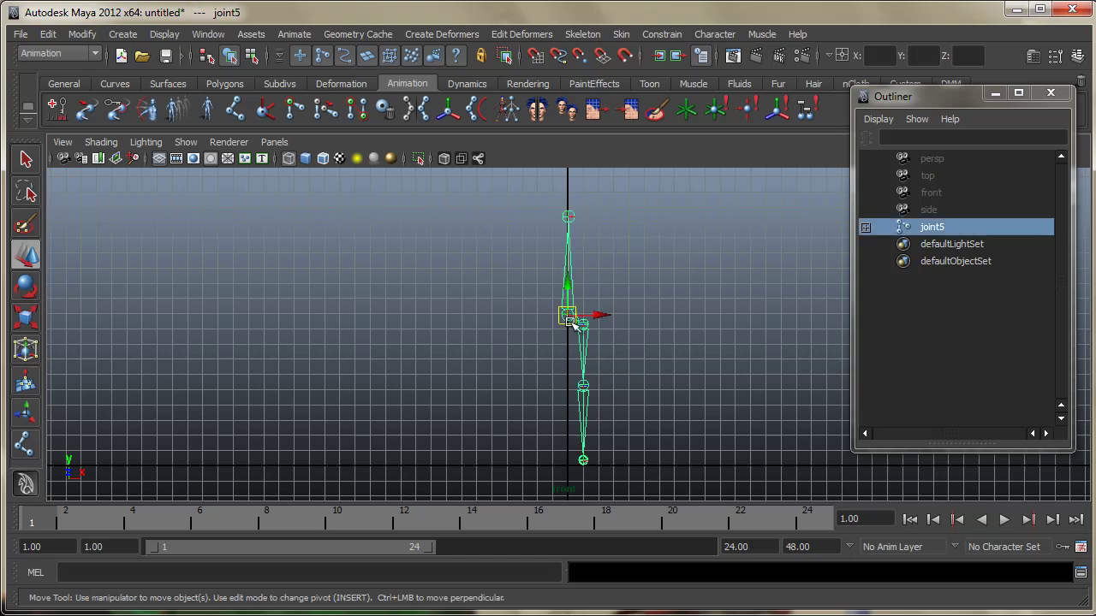
click(658, 324)
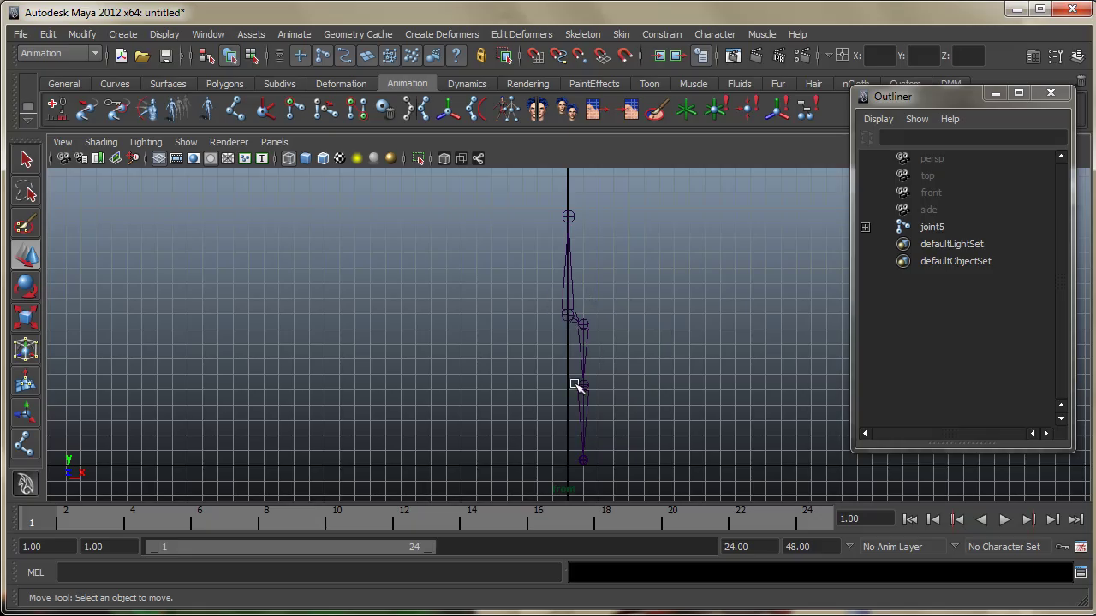
click(580, 321)
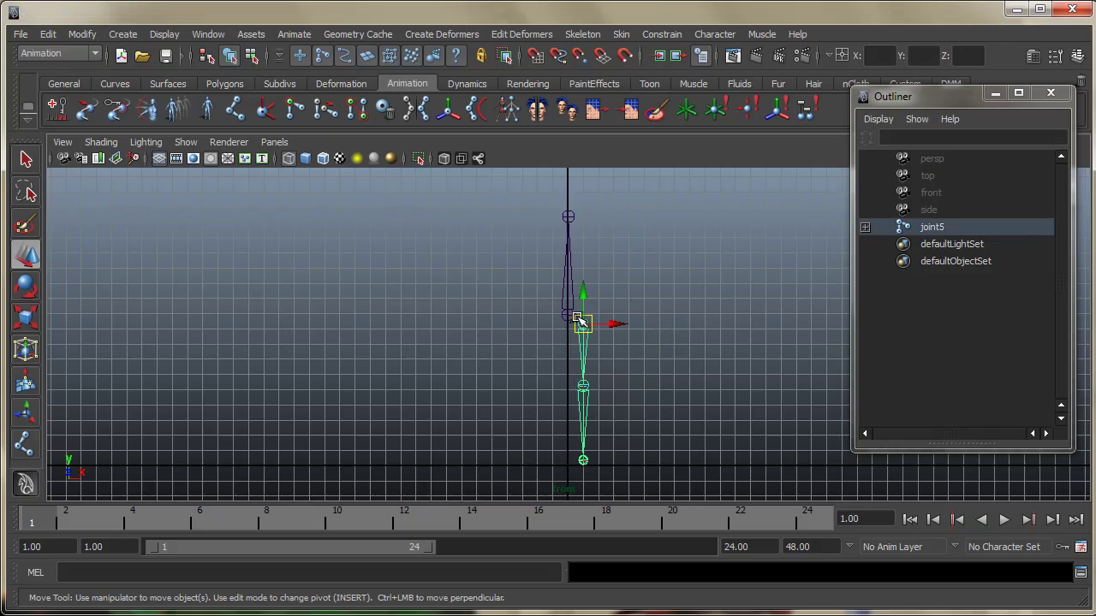
click(618, 354)
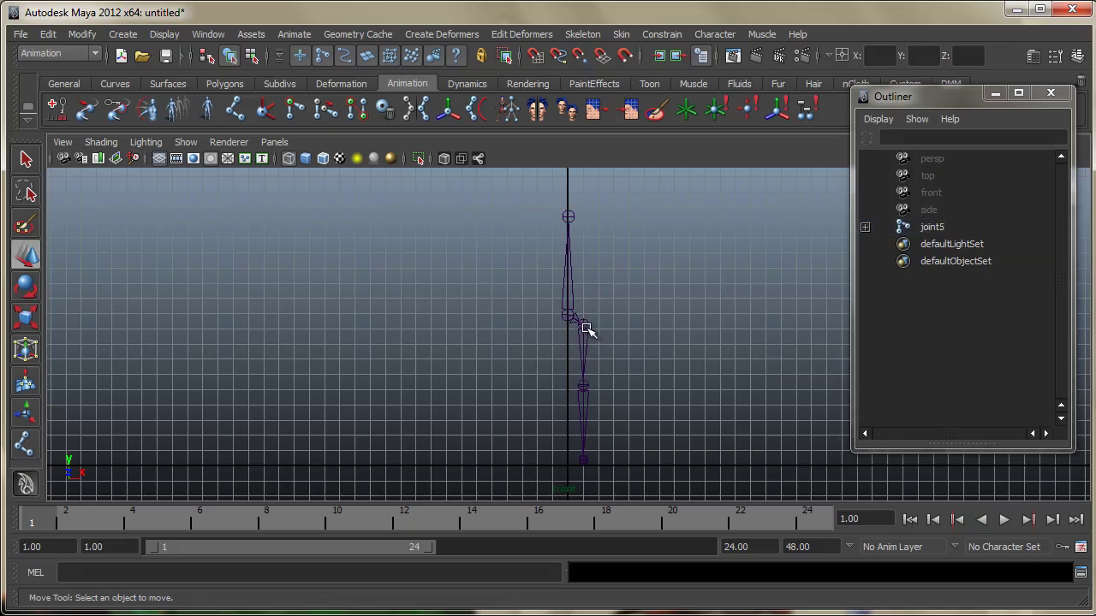
Step: Nudge the leg's top joint slightly right along X, then reselect it to check
click(590, 325)
drag(616, 325, 625, 330)
click(642, 379)
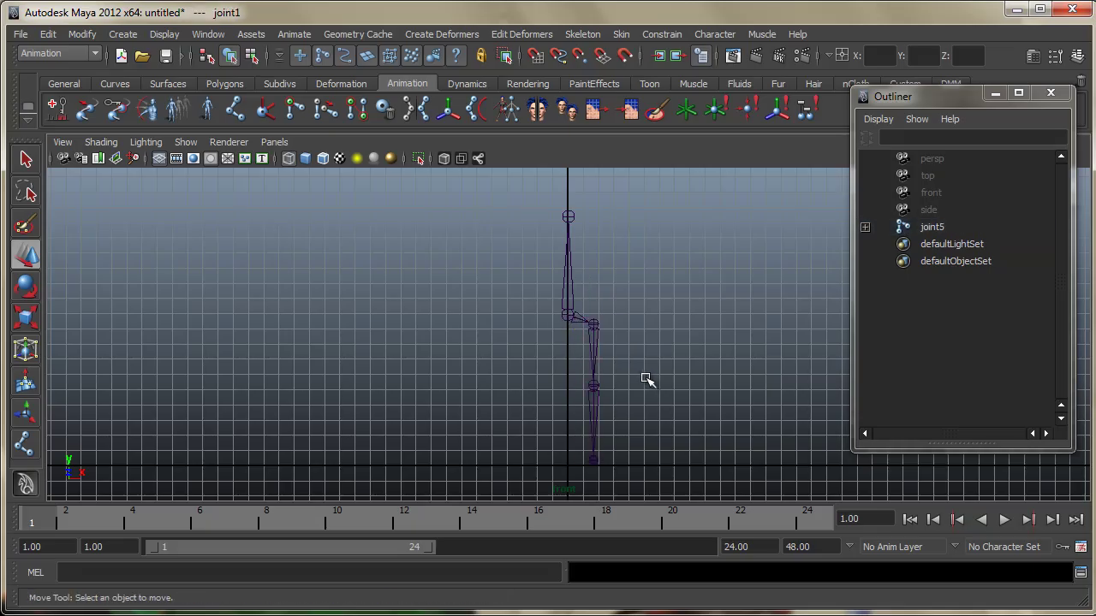
click(576, 322)
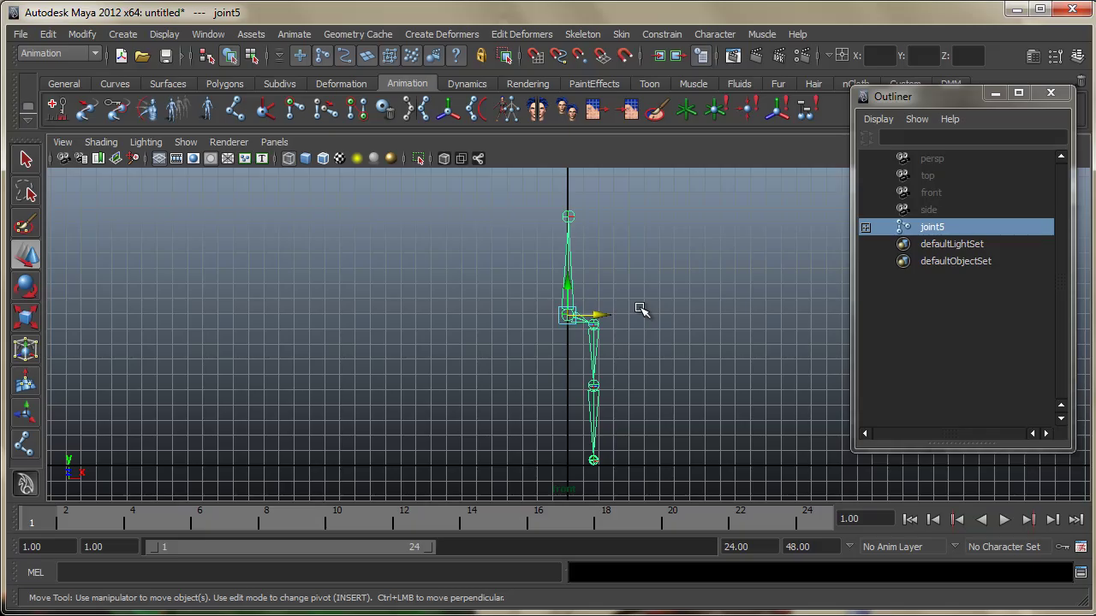
click(645, 315)
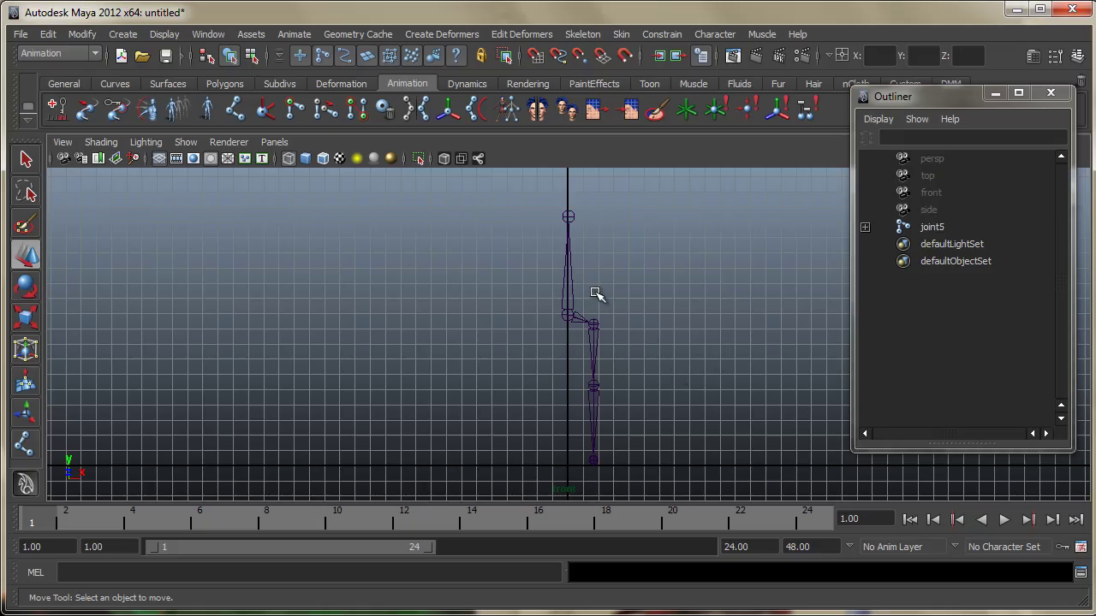
click(585, 318)
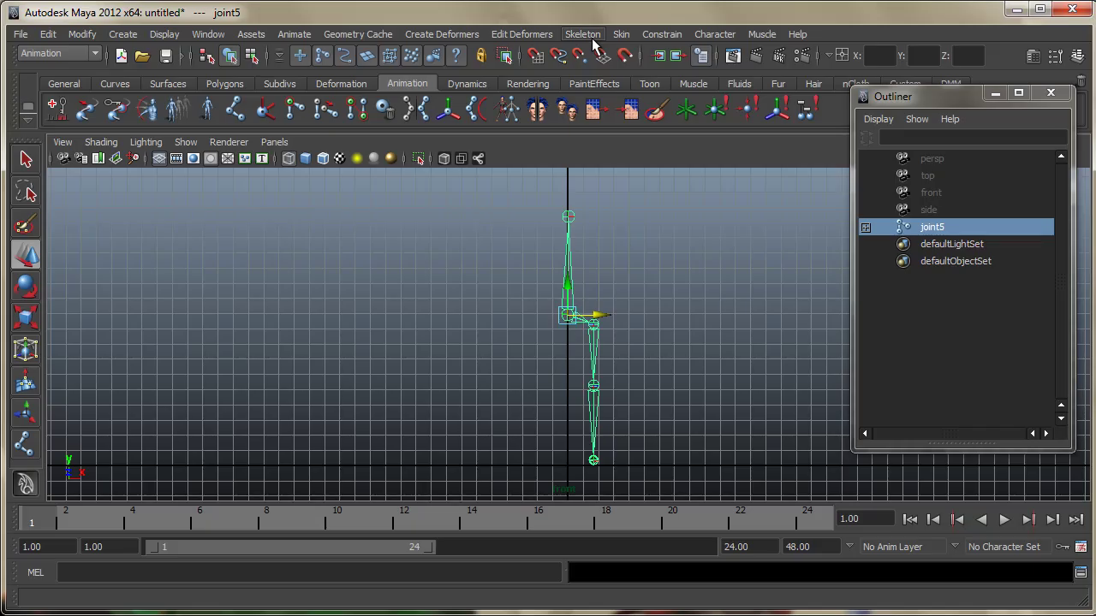
click(659, 236)
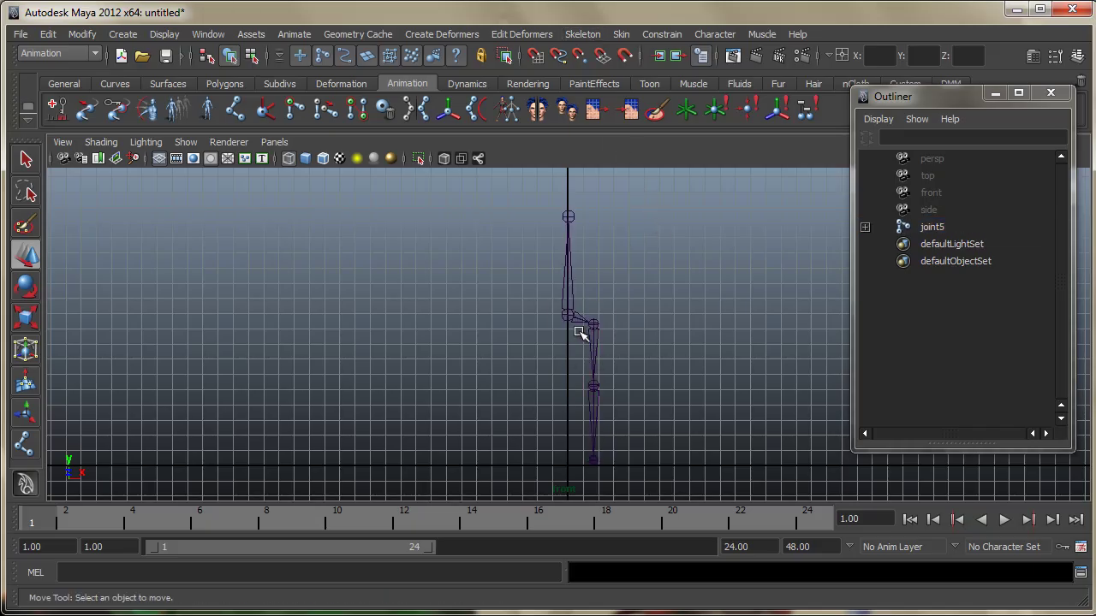
click(592, 325)
click(587, 314)
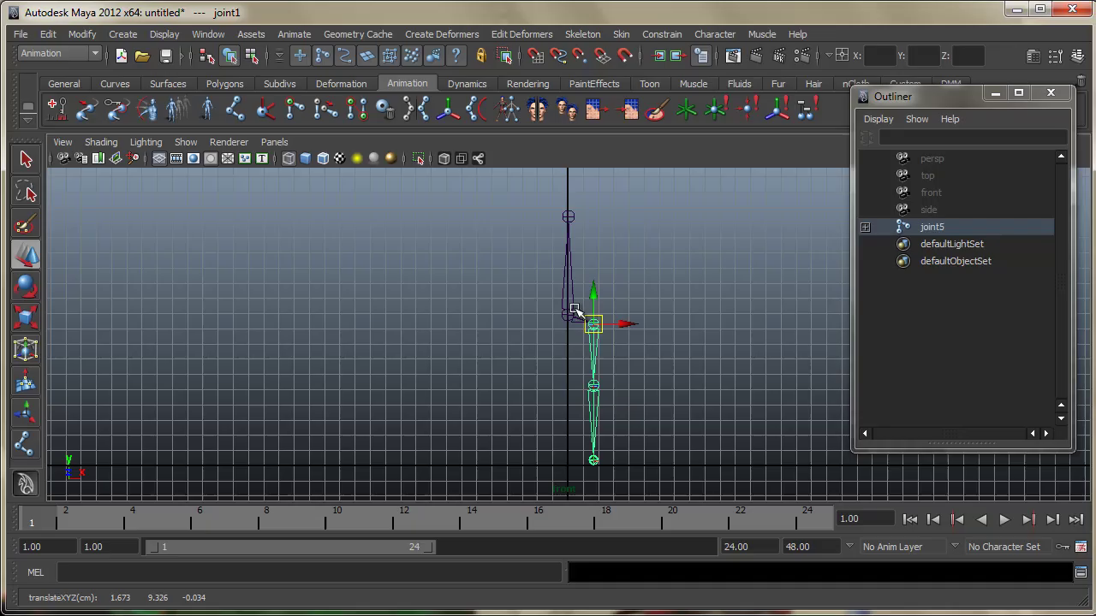
click(615, 315)
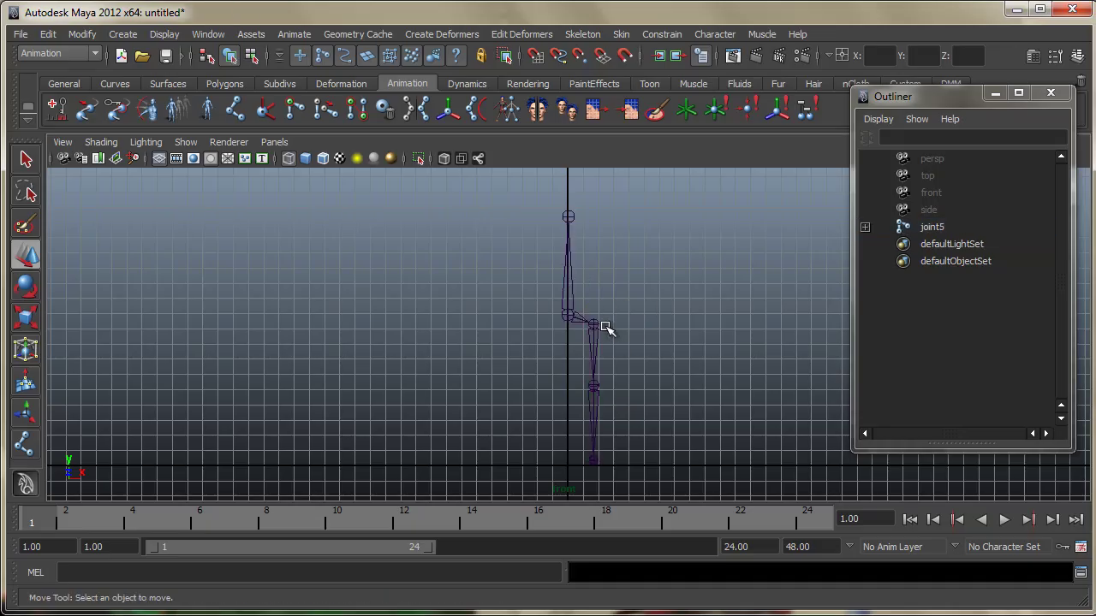
click(598, 325)
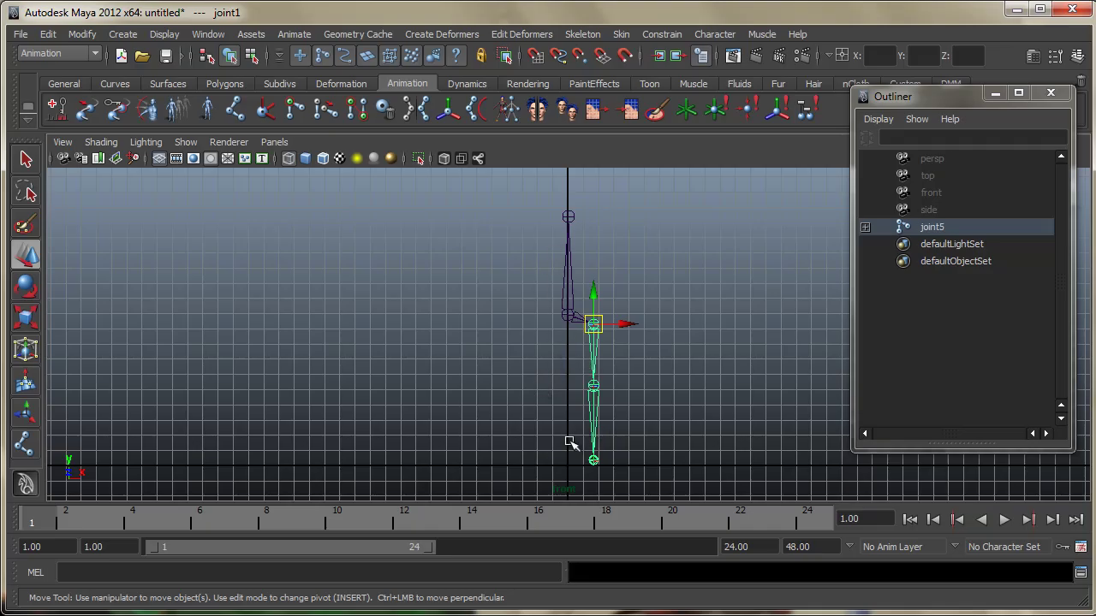
Step: Bring up Mirror Joint Options set to YZ with Behavior, and move the dialog aside
click(585, 35)
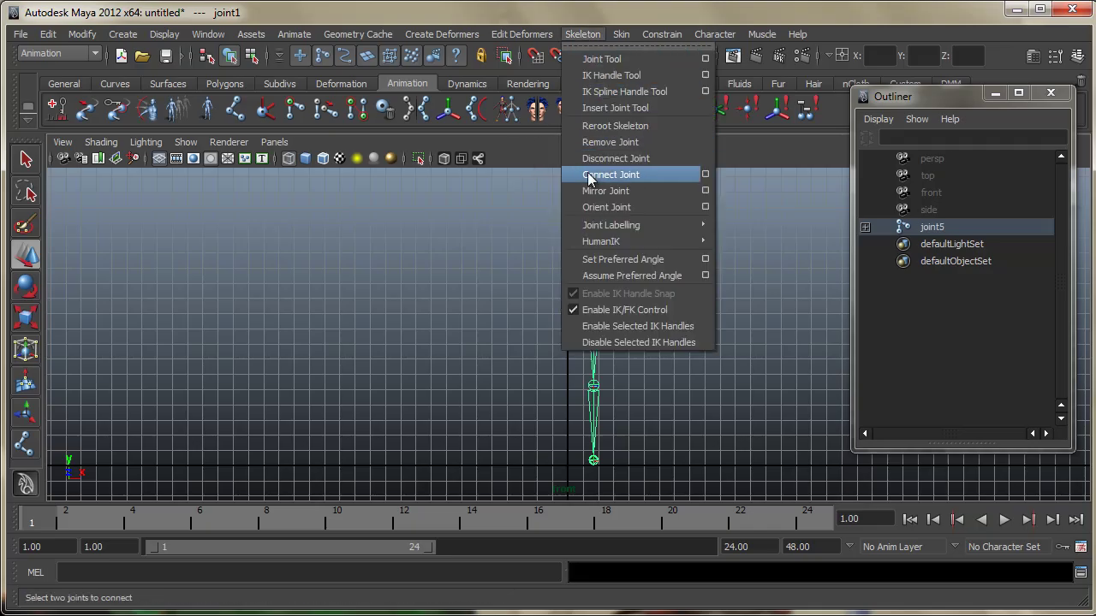
click(706, 190)
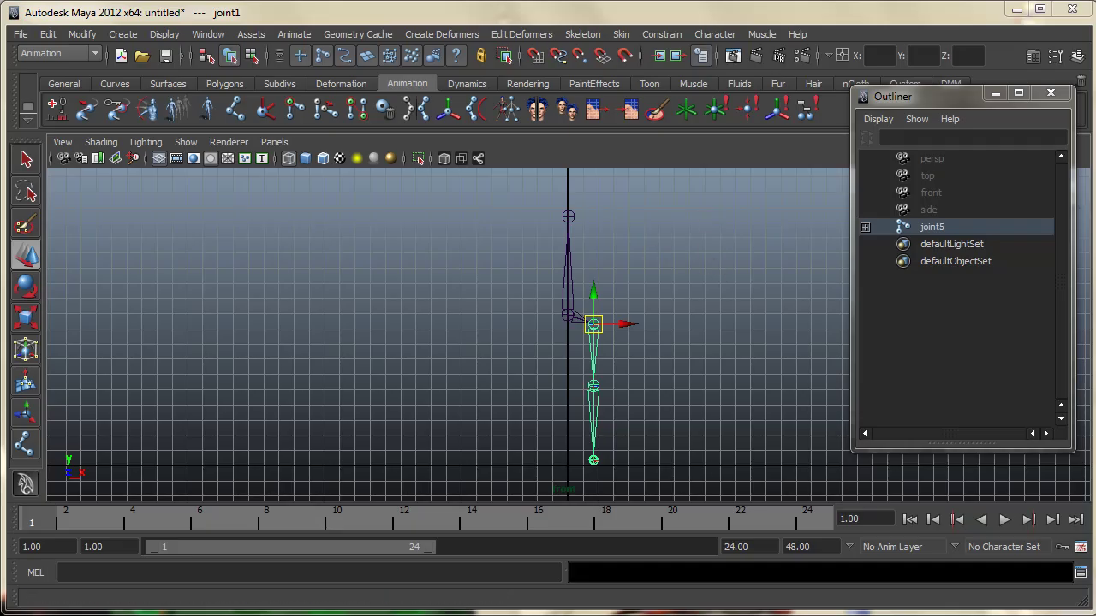
click(584, 36)
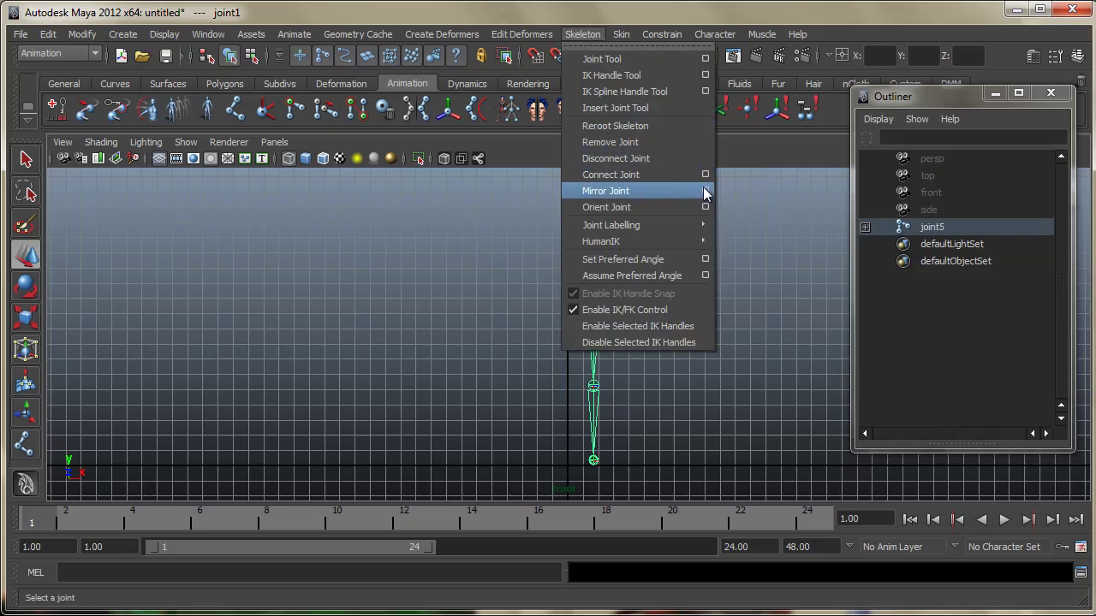
click(706, 190)
drag(579, 169, 863, 176)
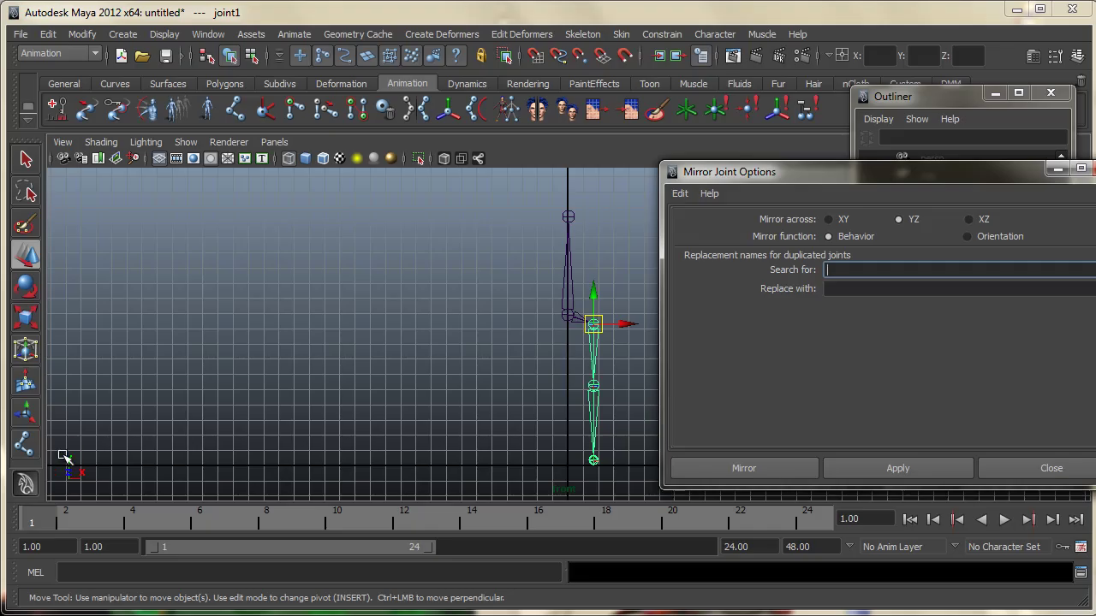
Step: Mirror the right leg across YZ, then select root joint5 and the whole skeleton
click(891, 473)
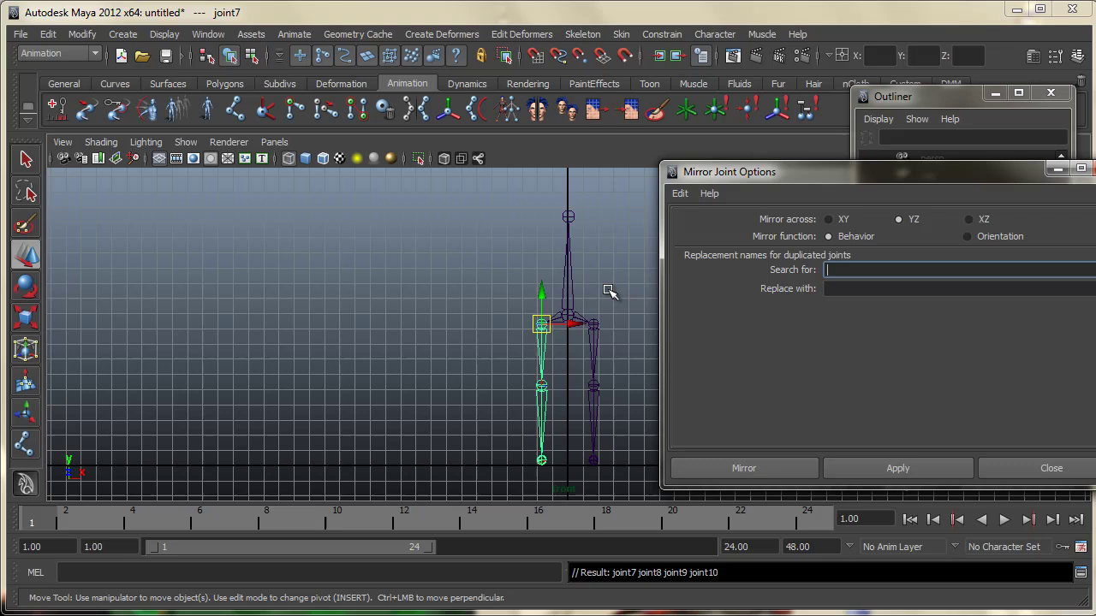
click(607, 297)
click(546, 326)
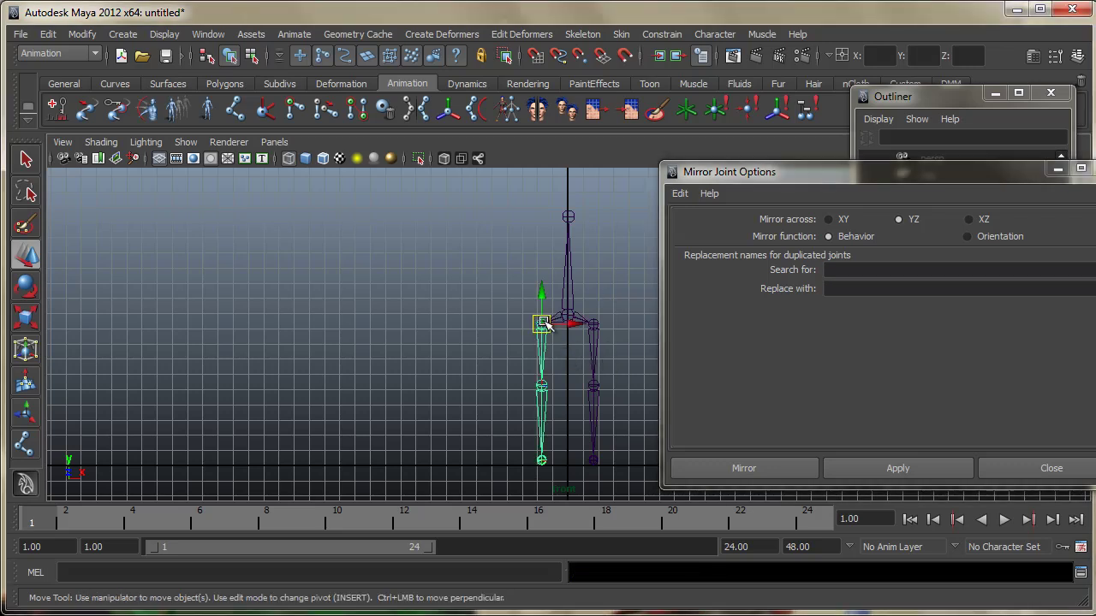
click(594, 323)
click(568, 315)
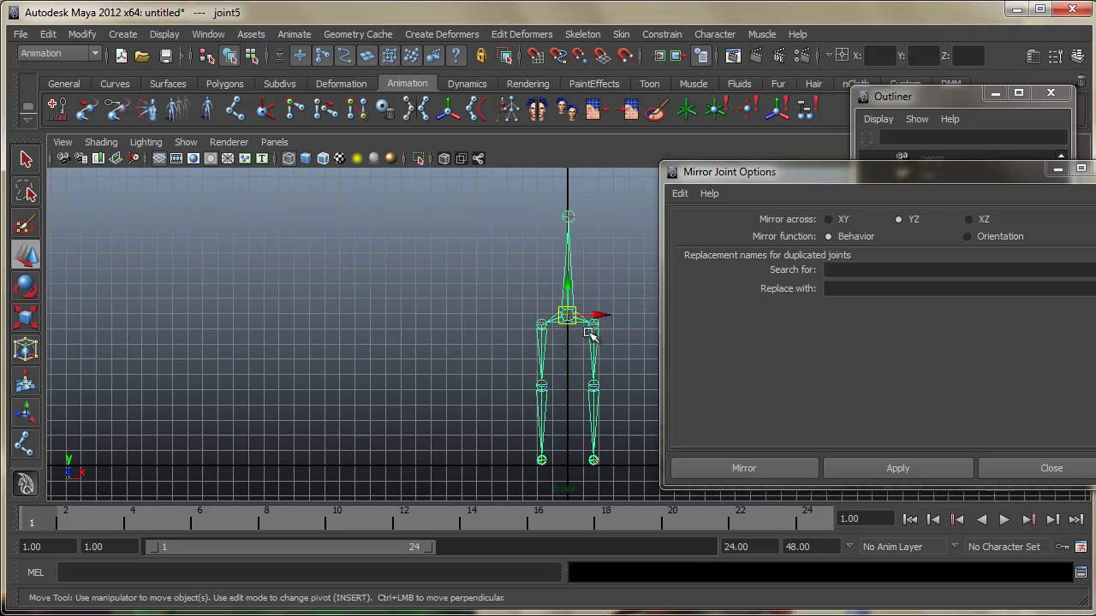
click(603, 264)
click(569, 315)
Step: Frame the skeleton in the top and perspective views with the Joint Tool active
key(space)
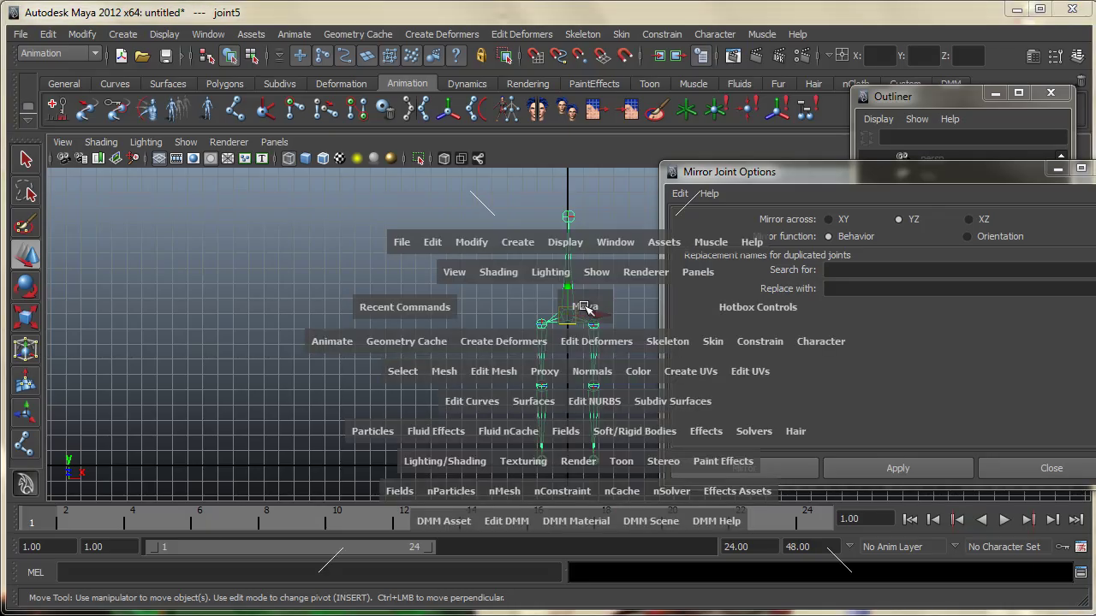
key(space)
alt+middle_drag(466, 304, 317, 257)
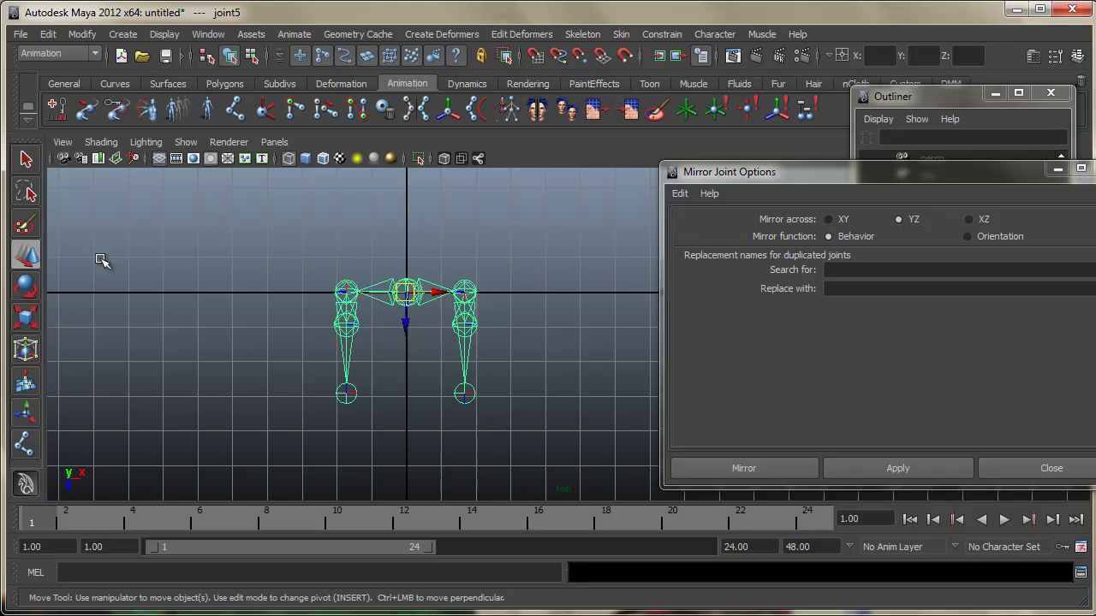
click(233, 110)
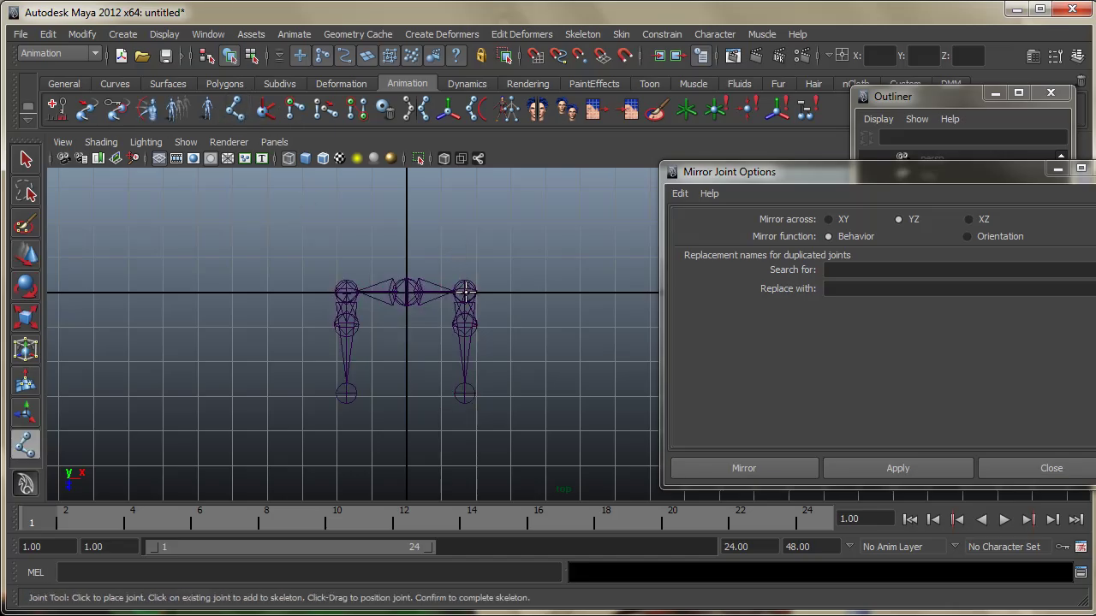
click(465, 293)
mouse_move(558, 289)
alt+middle_down()
mouse_move(310, 304)
mouse_move(357, 303)
alt+middle_up()
key(space)
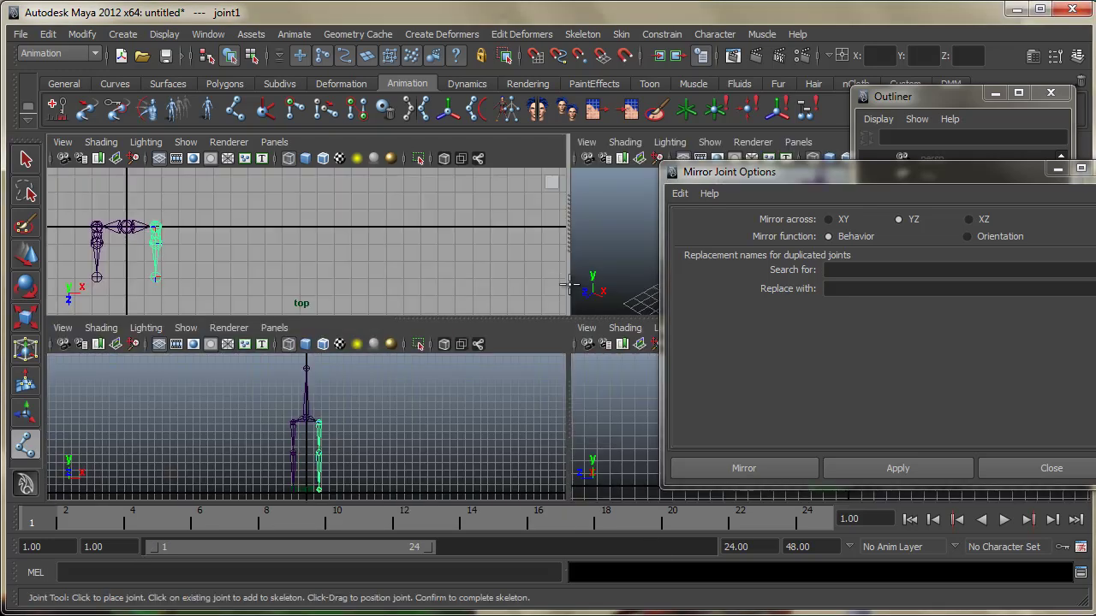
key(space)
alt+middle_drag(531, 317, 233, 327)
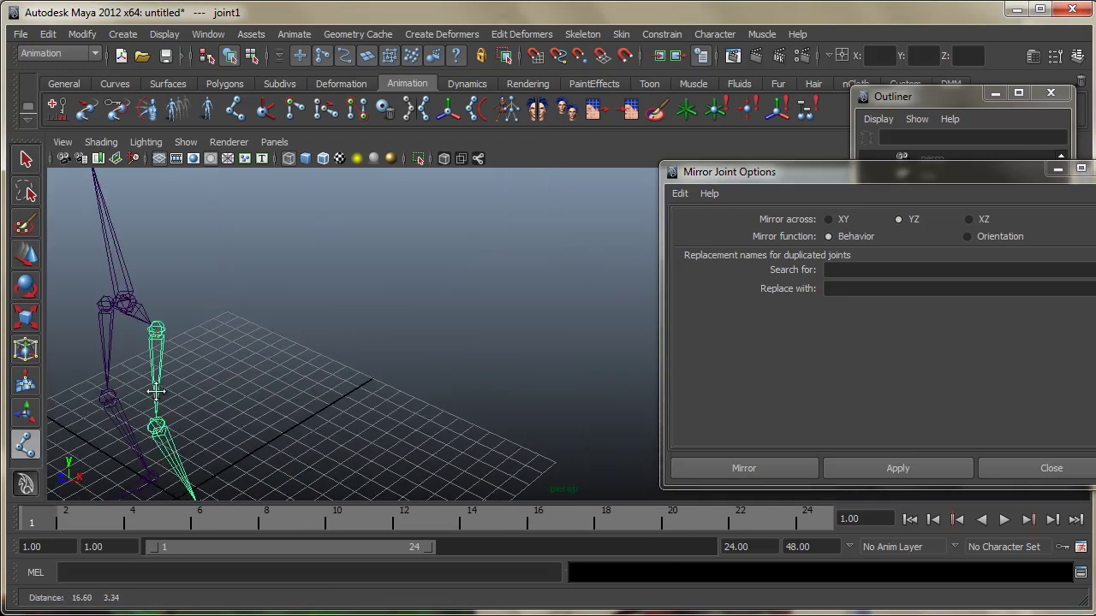
alt+right_drag(233, 327, 49, 365)
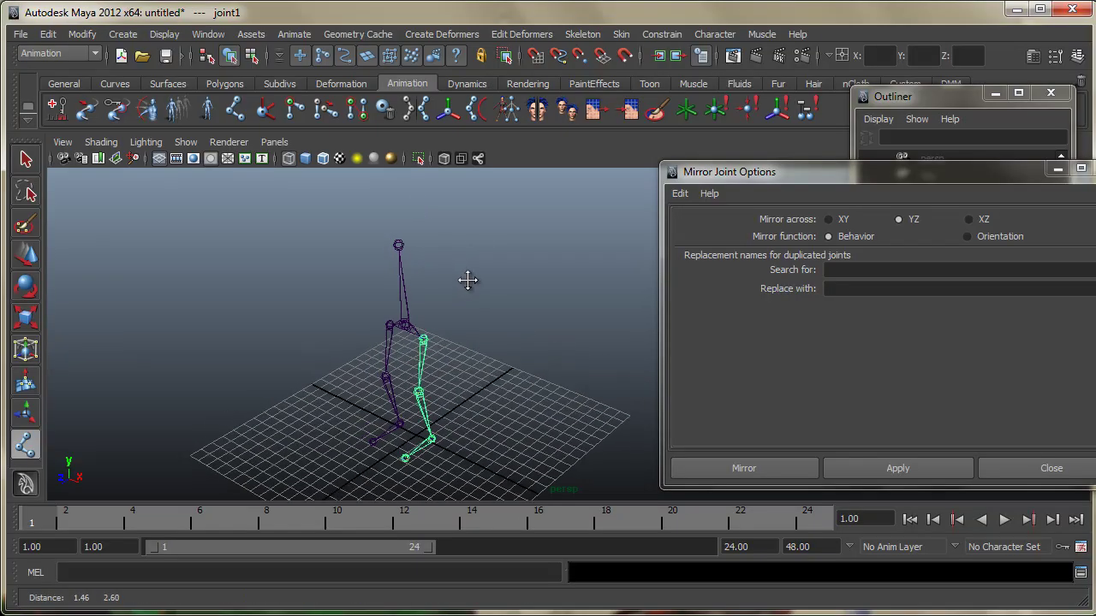
alt+middle_drag(467, 280, 469, 279)
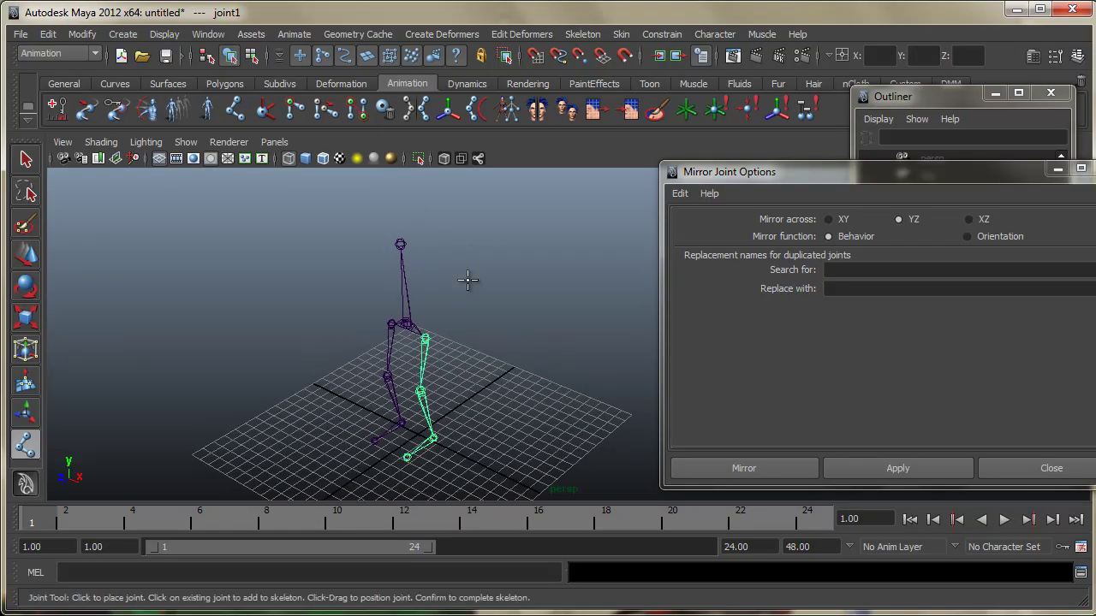
click(235, 115)
Step: Draw a stray three-joint leg chain off the hip
click(516, 304)
click(561, 365)
click(589, 440)
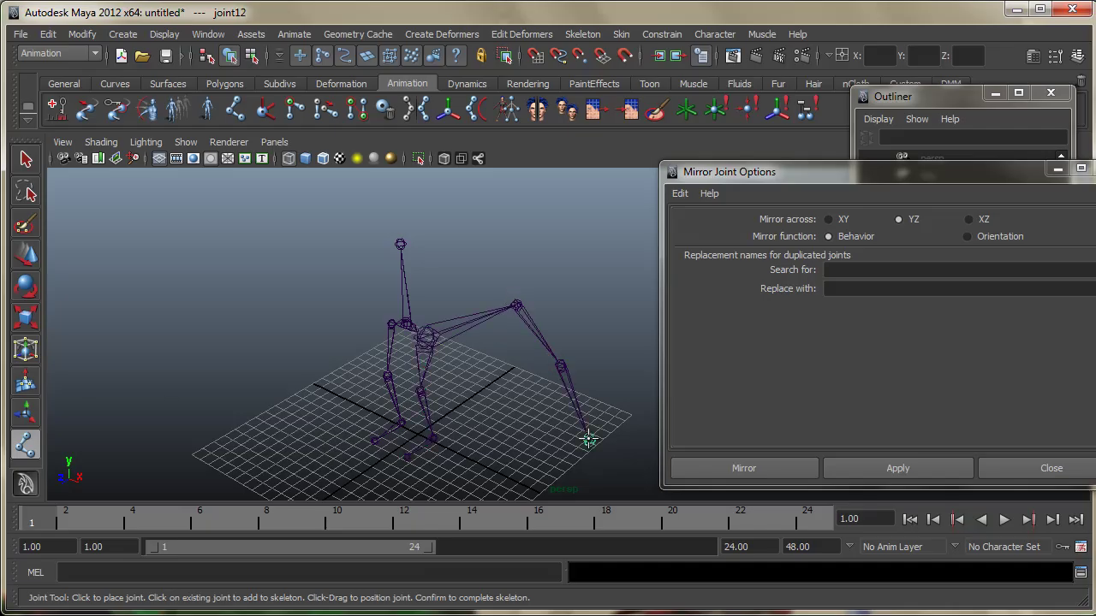
mouse_move(223, 320)
alt+mouse_down()
mouse_move(328, 299)
mouse_move(204, 342)
mouse_move(236, 347)
alt+mouse_up()
alt+drag(451, 306, 412, 315)
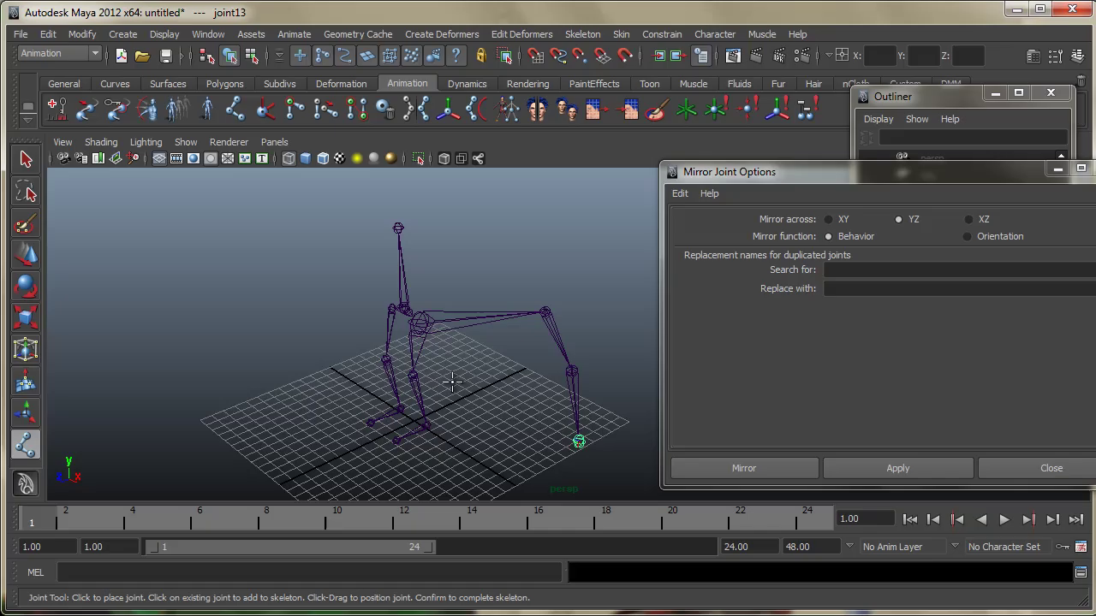
Step: Undo the stray joints and reselect the whole skeleton
key(ctrl+z)
key(ctrl+z)
key(ctrl+z)
key(ctrl+z)
mouse_move(454, 380)
alt+mouse_down()
mouse_move(523, 357)
mouse_move(528, 322)
alt+mouse_up()
key(ctrl+z)
key(shift+z)
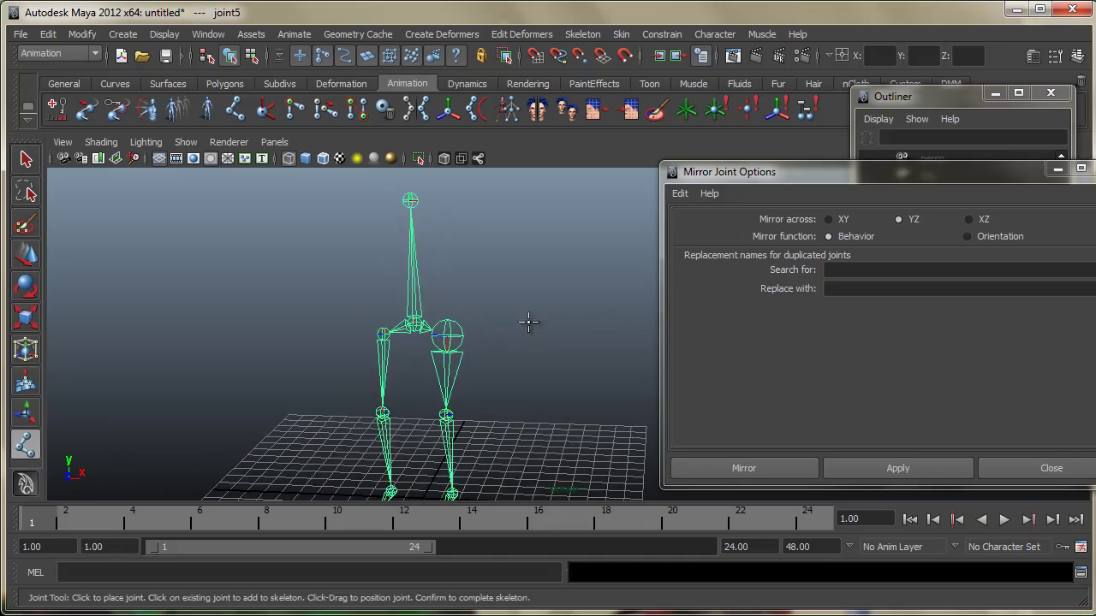
click(34, 317)
click(505, 318)
click(460, 330)
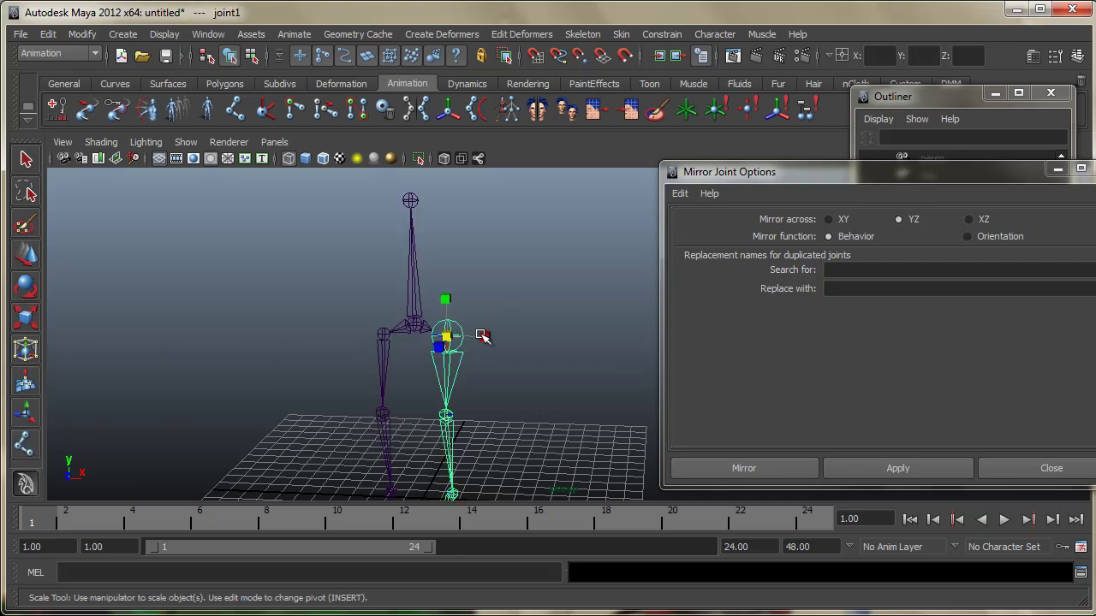
mouse_move(446, 336)
mouse_down()
mouse_move(245, 384)
mouse_move(568, 365)
mouse_move(355, 365)
mouse_move(648, 359)
mouse_move(512, 353)
mouse_up()
key(ctrl+z)
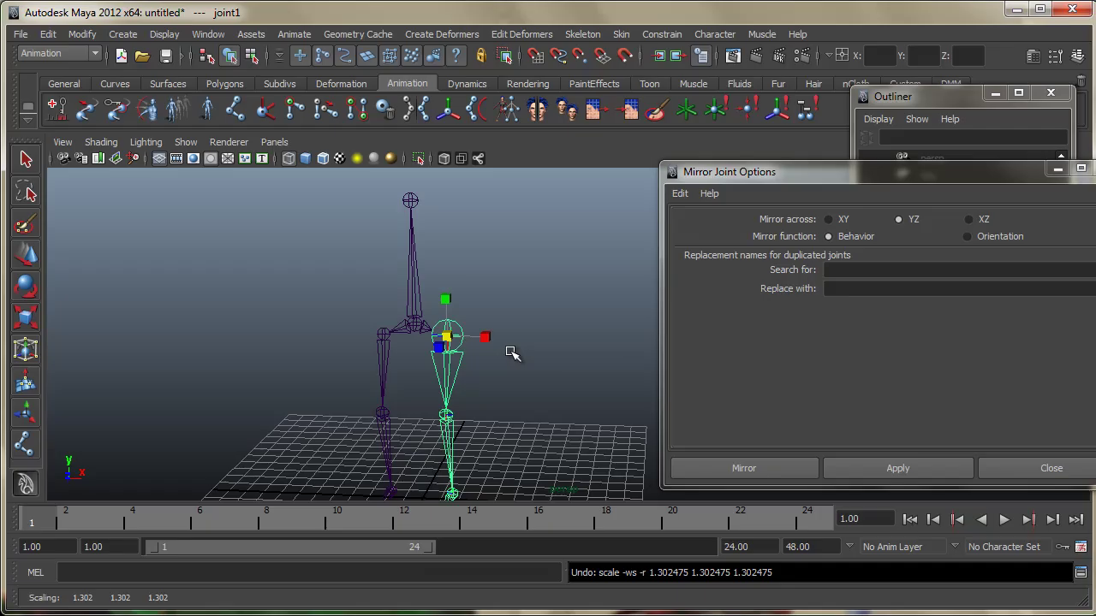
key(w)
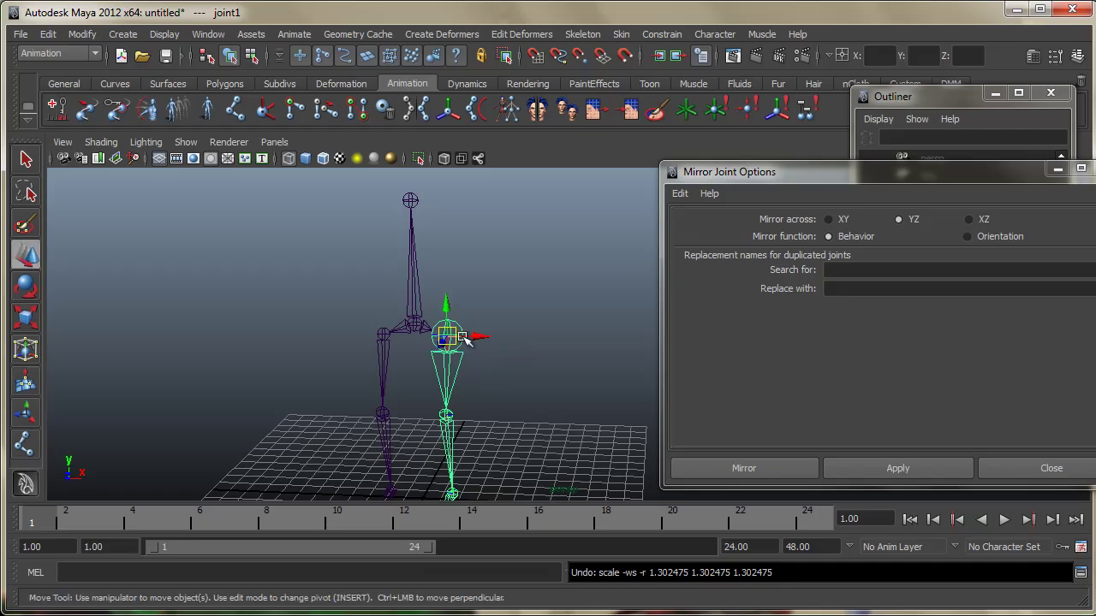
mouse_move(446, 337)
mouse_down()
mouse_move(497, 295)
mouse_move(496, 283)
mouse_up()
mouse_move(493, 381)
alt+middle_down()
mouse_move(488, 440)
mouse_move(459, 459)
mouse_move(497, 426)
alt+middle_up()
alt+drag(496, 425, 422, 418)
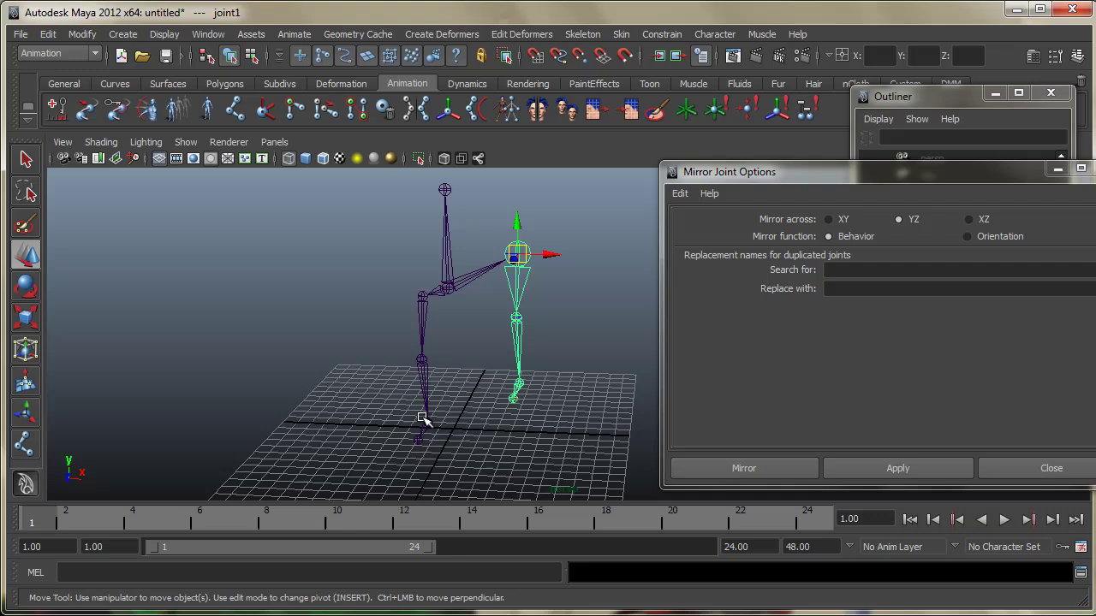
key(ctrl+z)
mouse_move(557, 383)
alt+mouse_down()
mouse_move(496, 362)
mouse_move(531, 342)
mouse_move(477, 333)
alt+mouse_up()
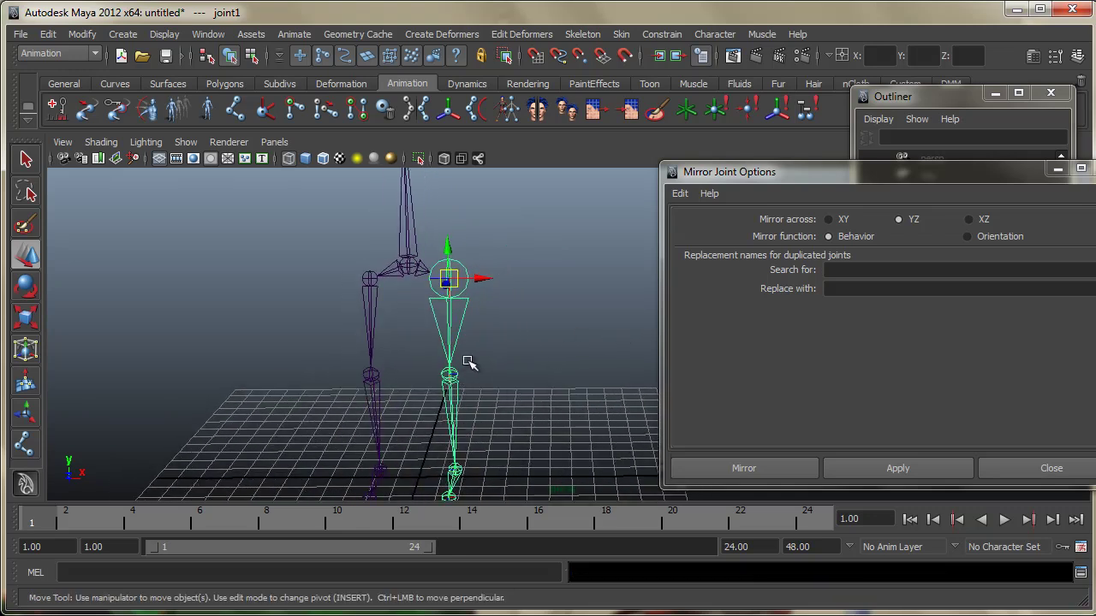
key(Insert)
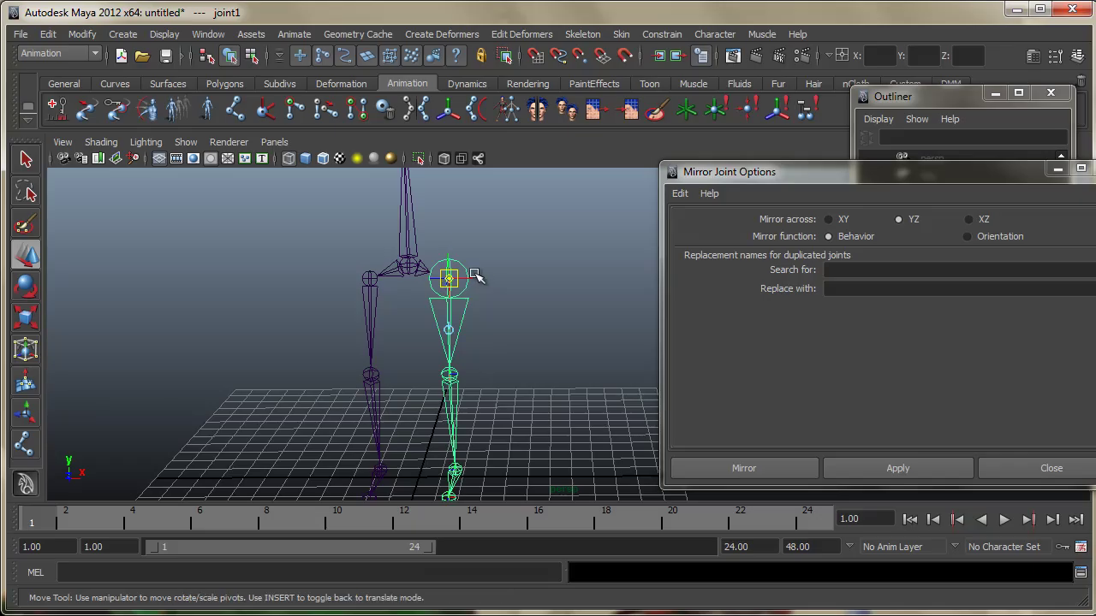
key(r)
drag(447, 280, 425, 289)
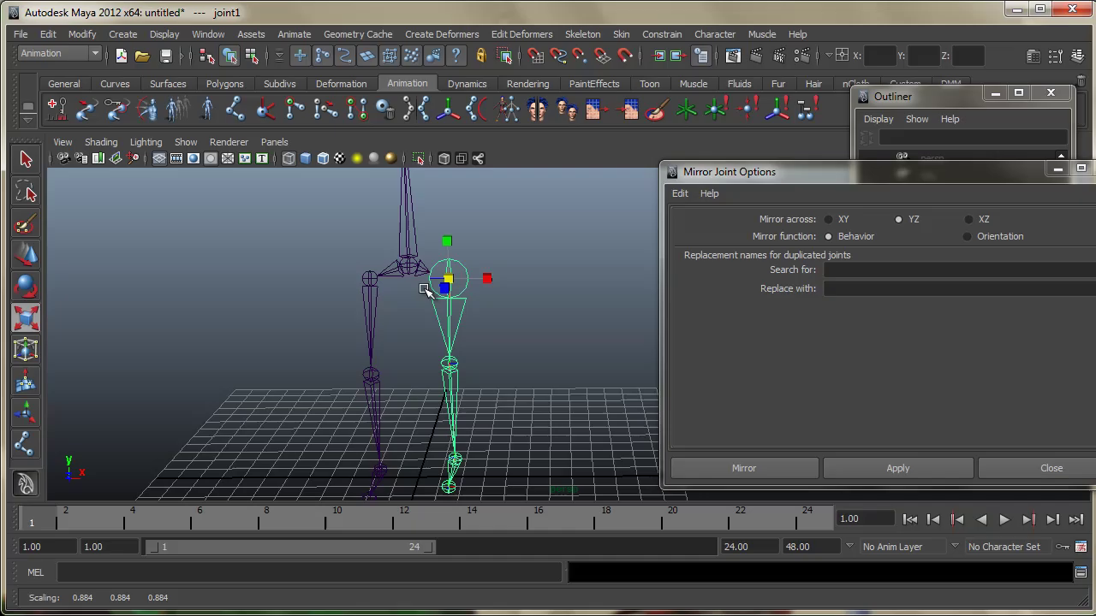
key(ctrl+z)
key(Insert)
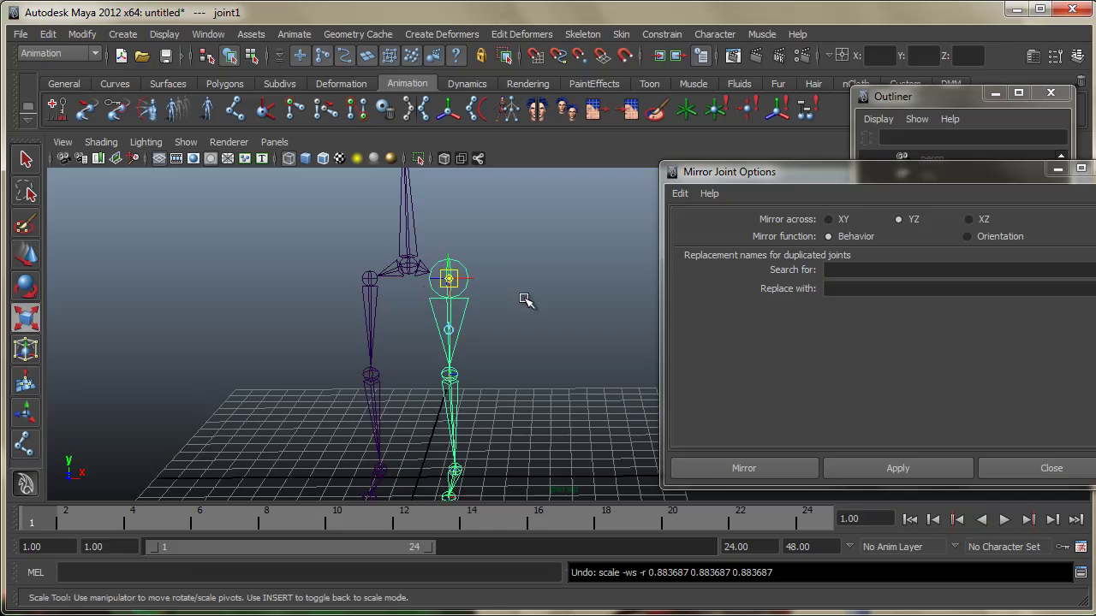
mouse_move(451, 285)
mouse_down()
mouse_move(438, 340)
mouse_move(448, 285)
mouse_move(491, 261)
mouse_move(562, 295)
mouse_move(556, 275)
mouse_move(634, 301)
mouse_up()
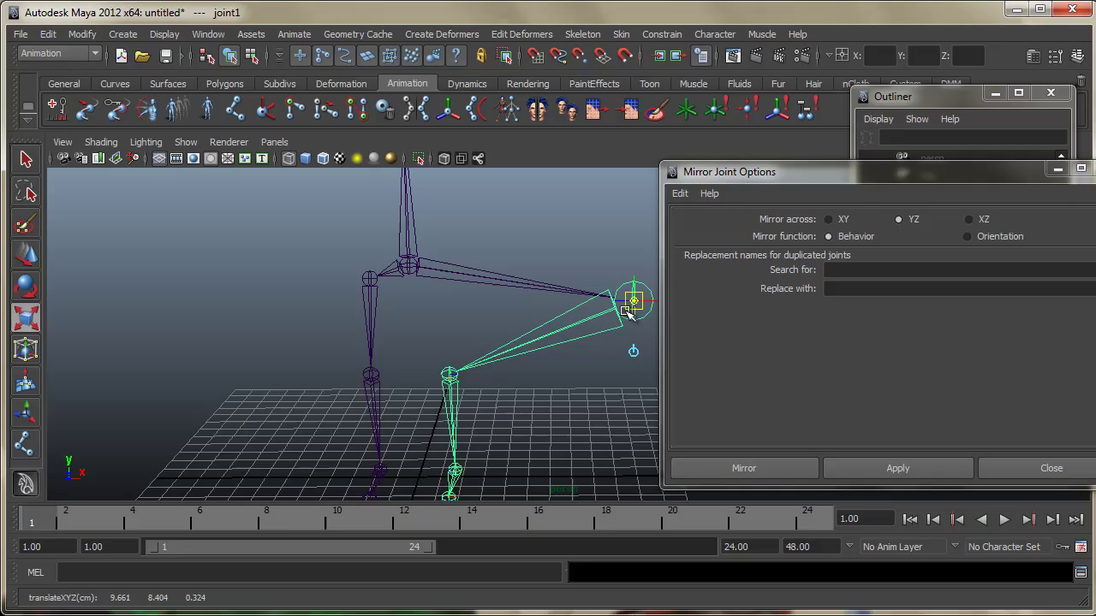
key(ctrl+z)
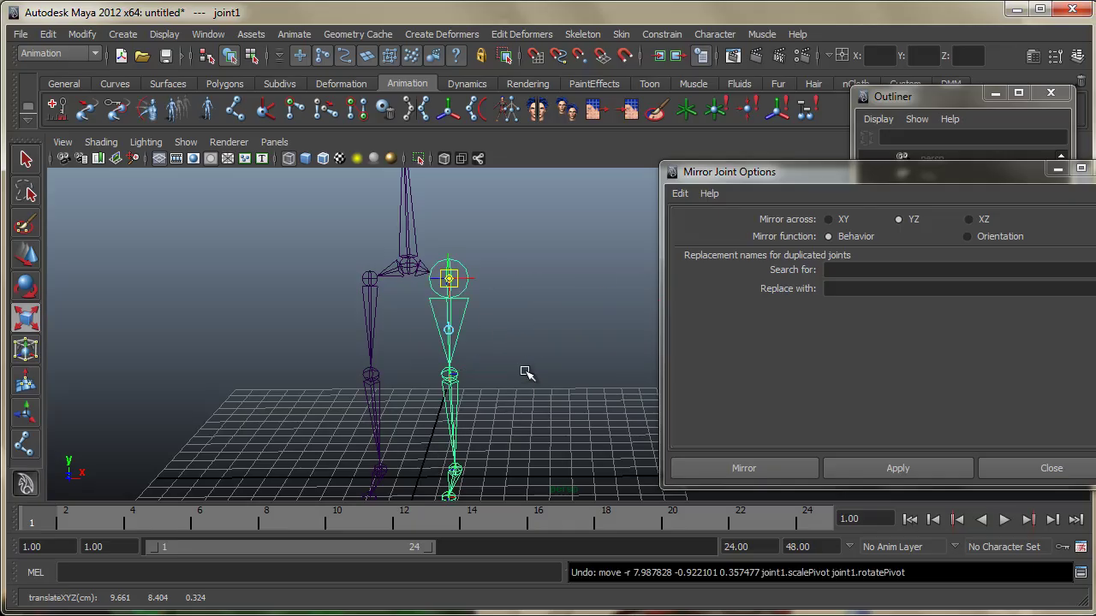
key(ctrl+z)
key(ctrl+z)
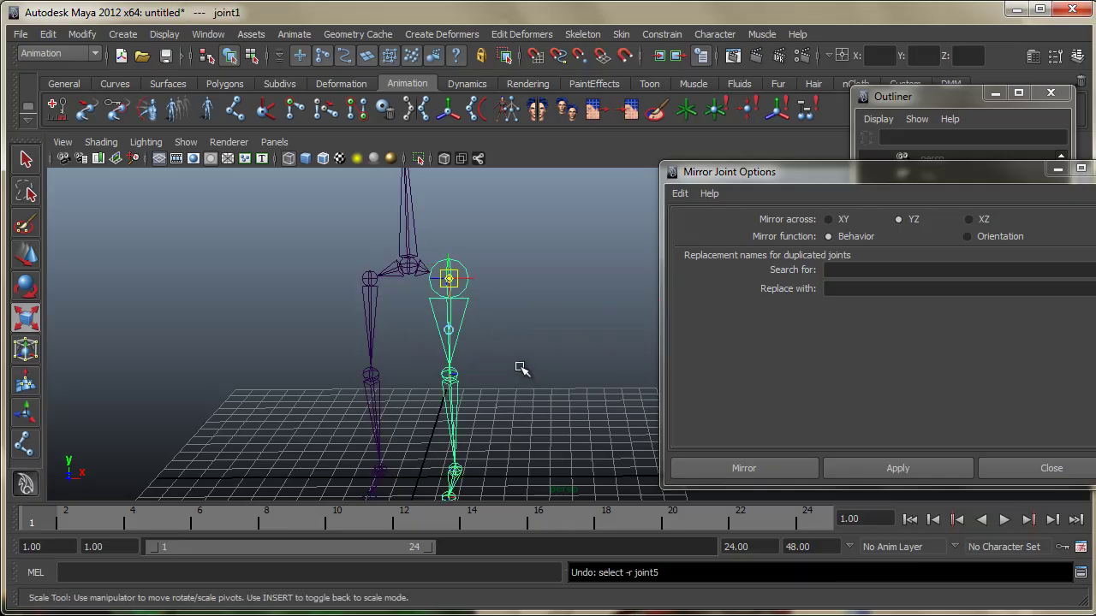
key(ctrl+z)
key(ctrl+z)
Step: Close Mirror Joint Options and the Outliner with the right hip joint selected
click(517, 308)
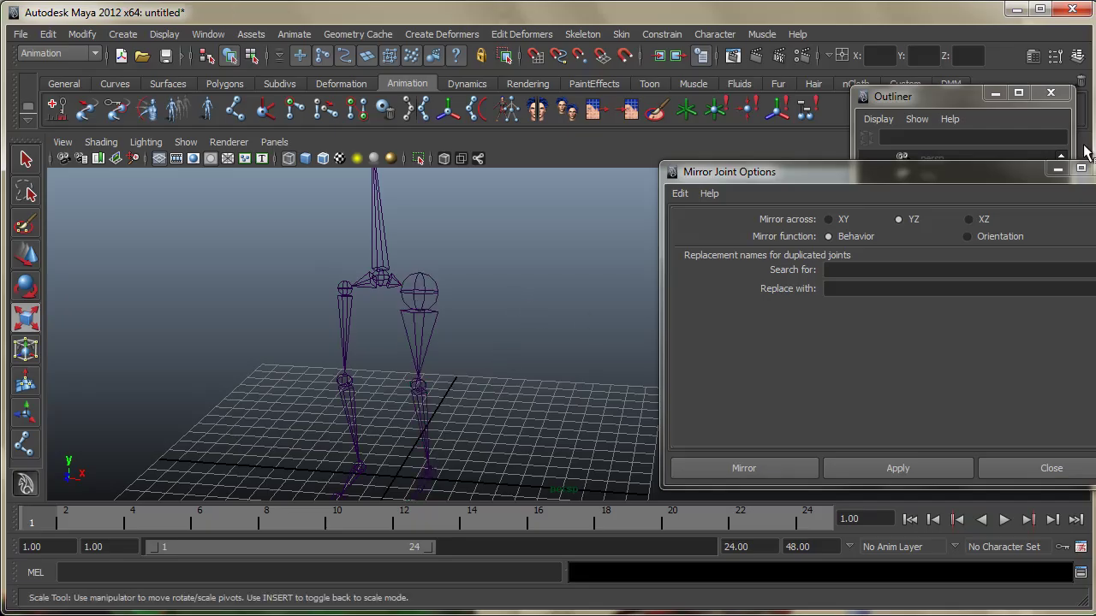
click(1058, 169)
click(432, 292)
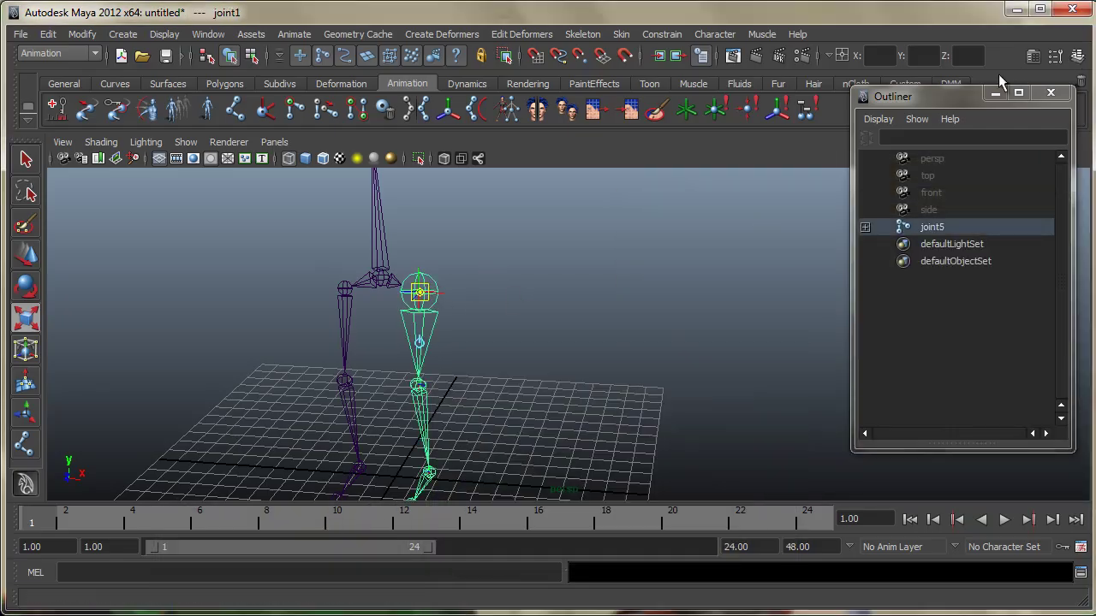
click(1050, 93)
click(1055, 55)
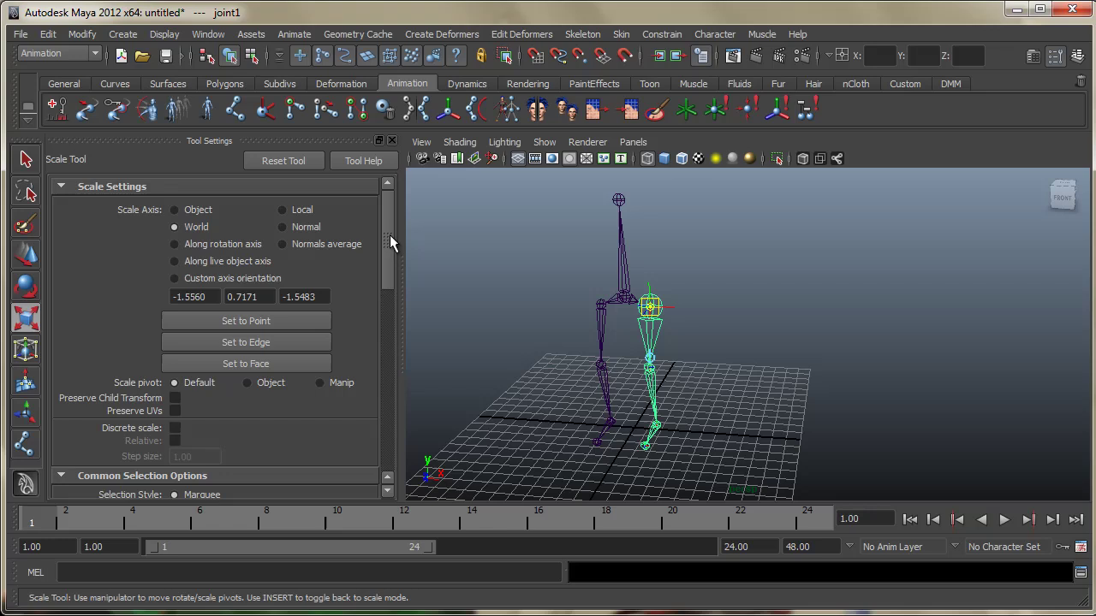
click(391, 140)
Step: Set the right hip joint1's Radius to 1 in the Attribute Editor
click(1033, 55)
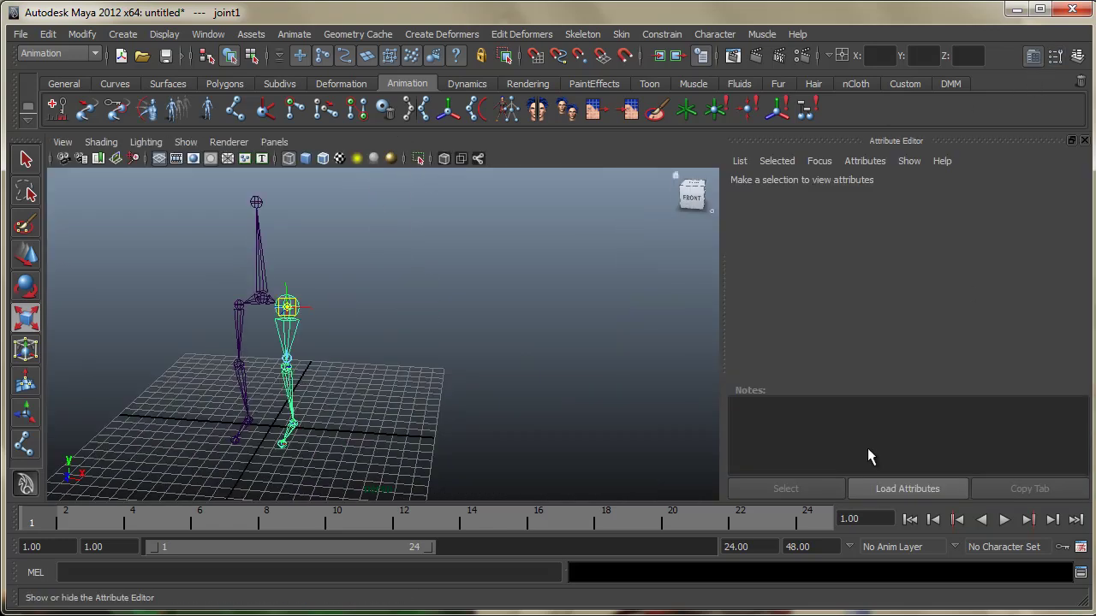
scroll(990, 326, down, 3)
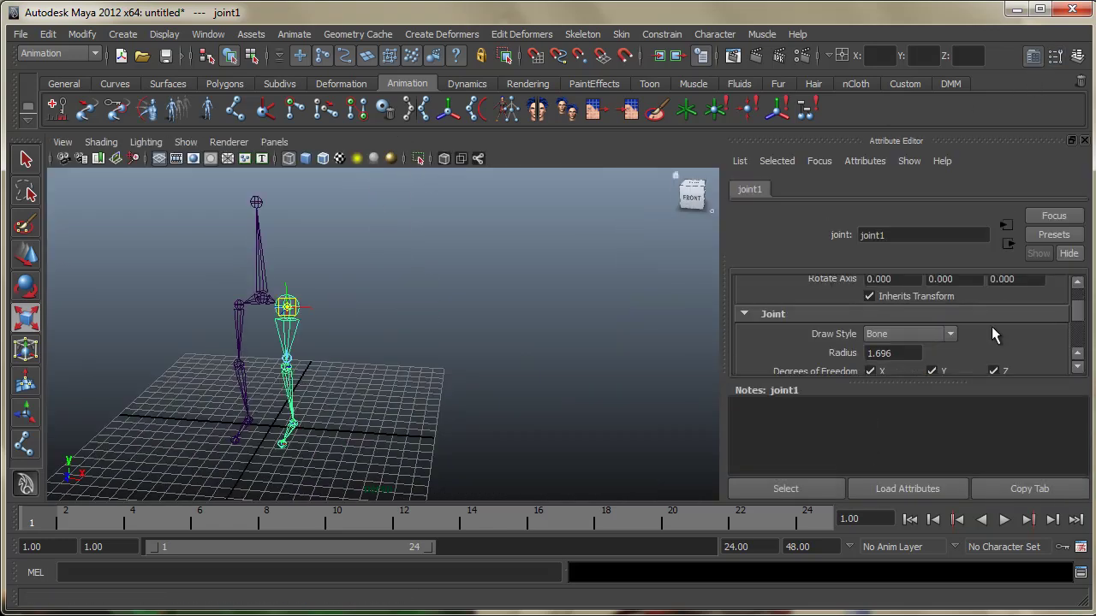
scroll(992, 335, down, 2)
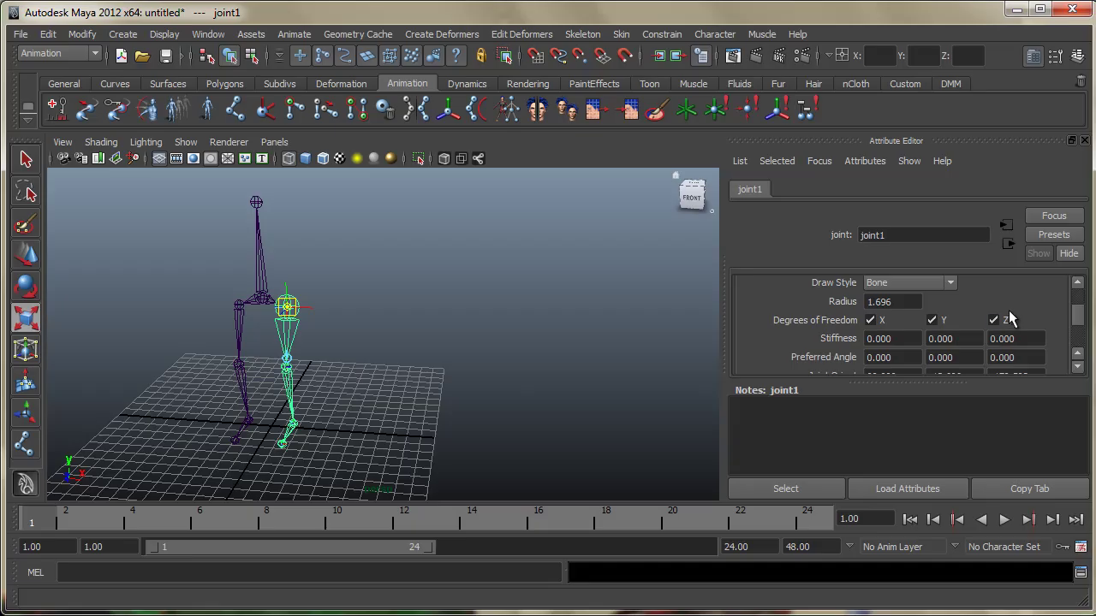
click(897, 304)
text(1)
key(Return)
Step: Compare with the left hip joint7 and set joint1's Radius to 0.663
click(452, 315)
mouse_move(342, 325)
alt+mouse_down()
mouse_move(416, 328)
mouse_move(418, 341)
alt+mouse_up()
mouse_move(418, 341)
alt+right_down()
mouse_move(457, 325)
mouse_move(485, 336)
alt+right_up()
click(362, 302)
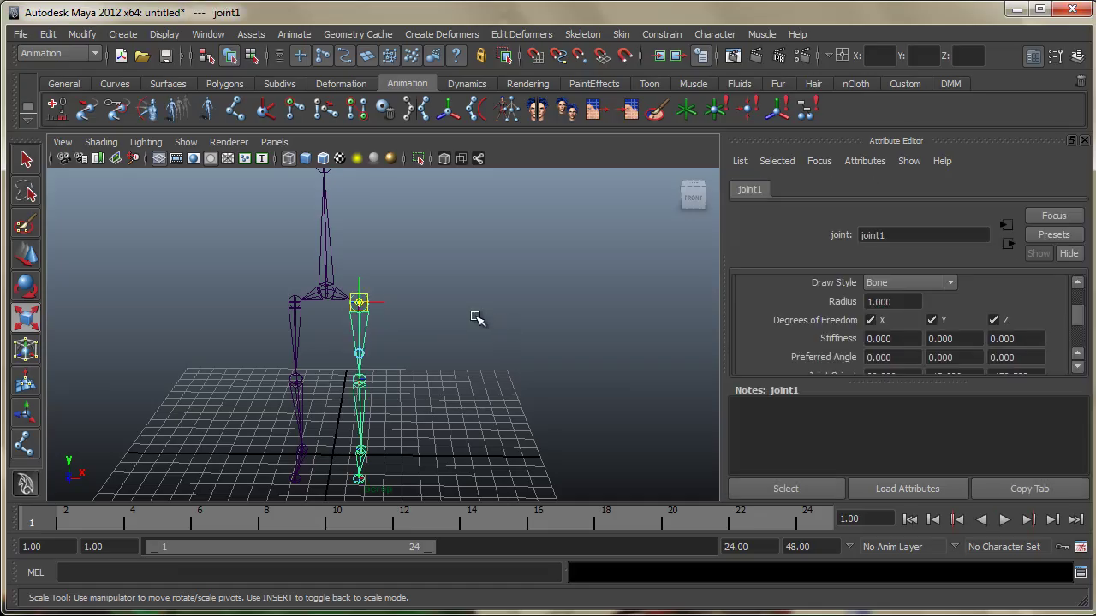
click(295, 302)
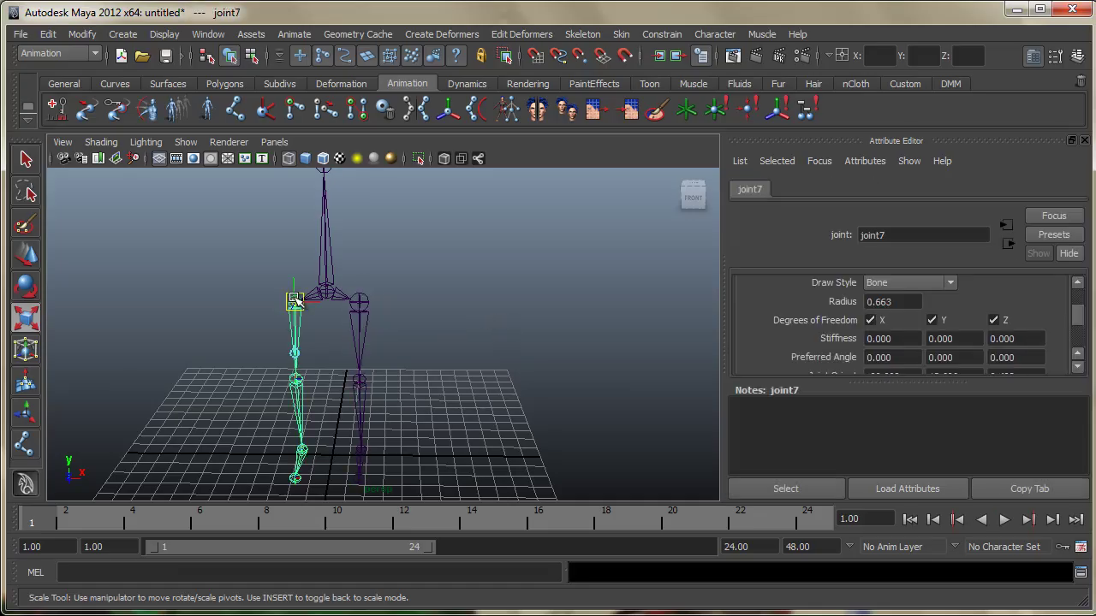
click(359, 302)
drag(902, 302, 818, 295)
text(0)
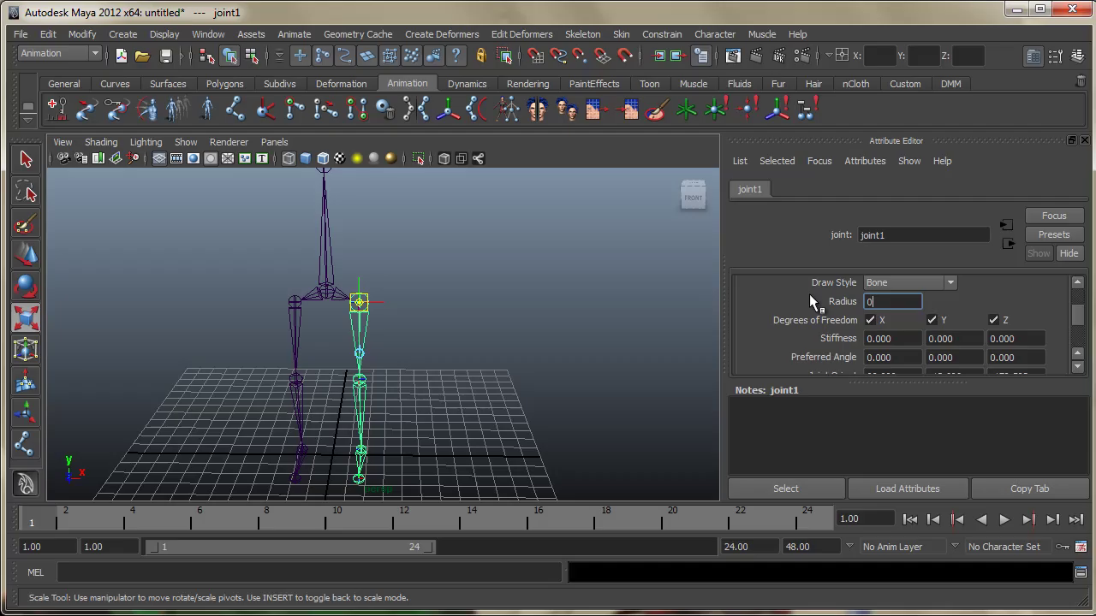
text(.663)
key(Return)
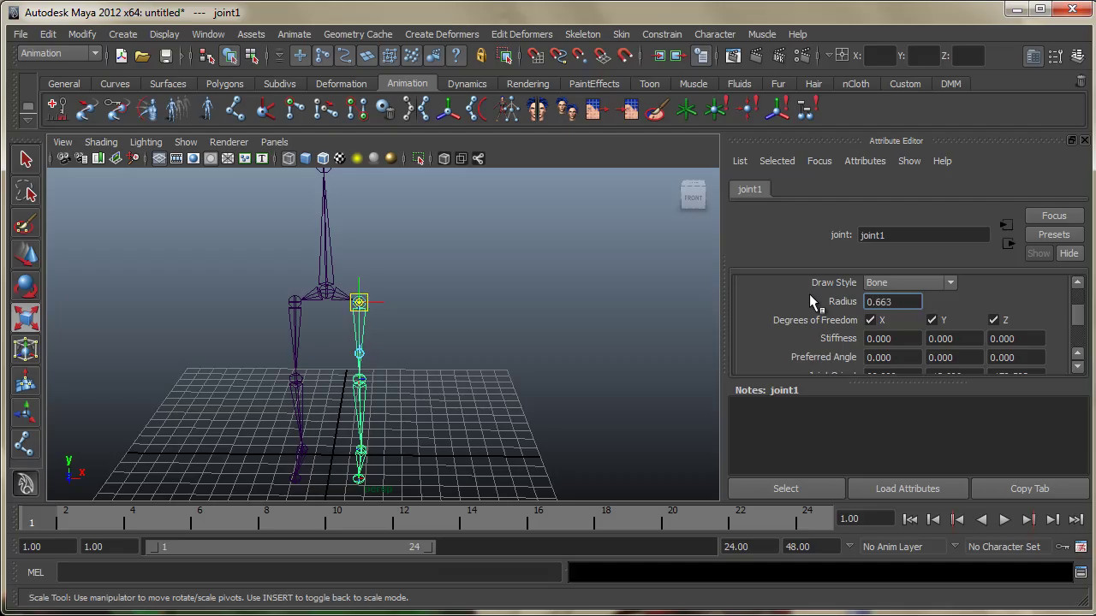
click(402, 364)
alt+middle_drag(404, 367, 497, 367)
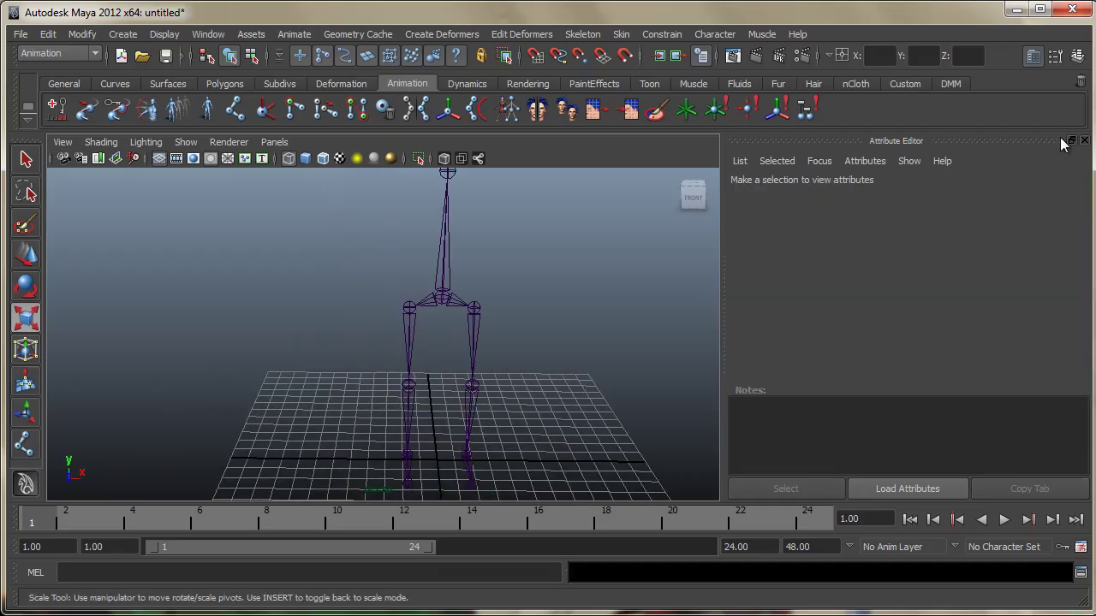
Step: Close the Attribute Editor and enlarge the top view of the skeleton
click(1056, 58)
mouse_move(631, 342)
alt+right_down()
mouse_move(710, 323)
mouse_move(753, 335)
mouse_move(509, 391)
alt+right_up()
alt+drag(508, 391, 522, 385)
mouse_move(521, 385)
alt+right_down()
mouse_move(607, 379)
mouse_move(571, 399)
mouse_move(582, 400)
alt+right_up()
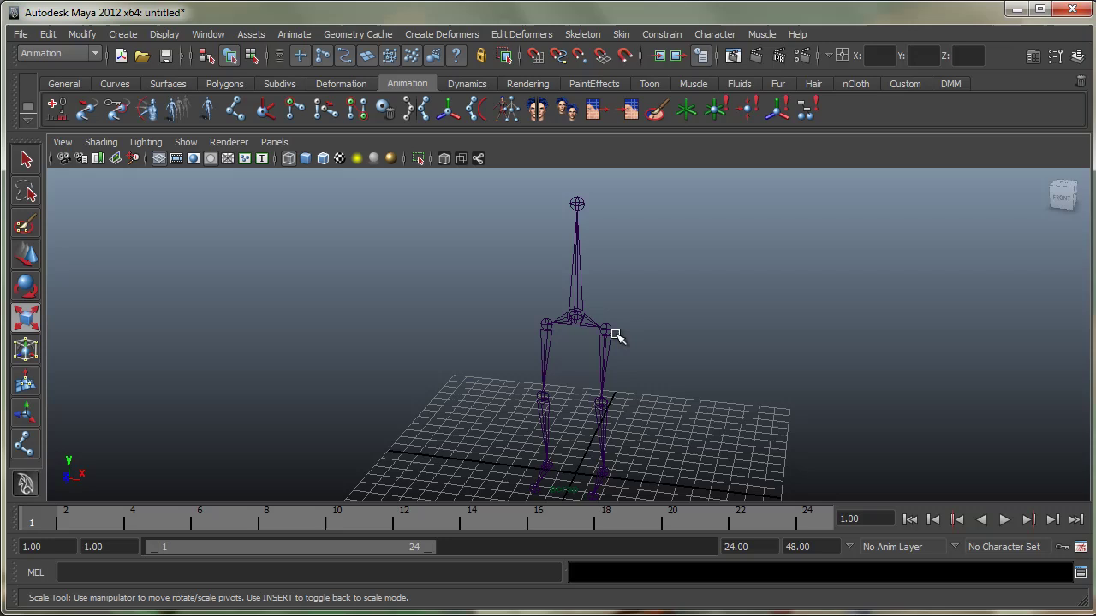
key(space)
key(space)
mouse_move(359, 283)
alt+right_down()
mouse_move(386, 301)
mouse_move(416, 296)
alt+right_up()
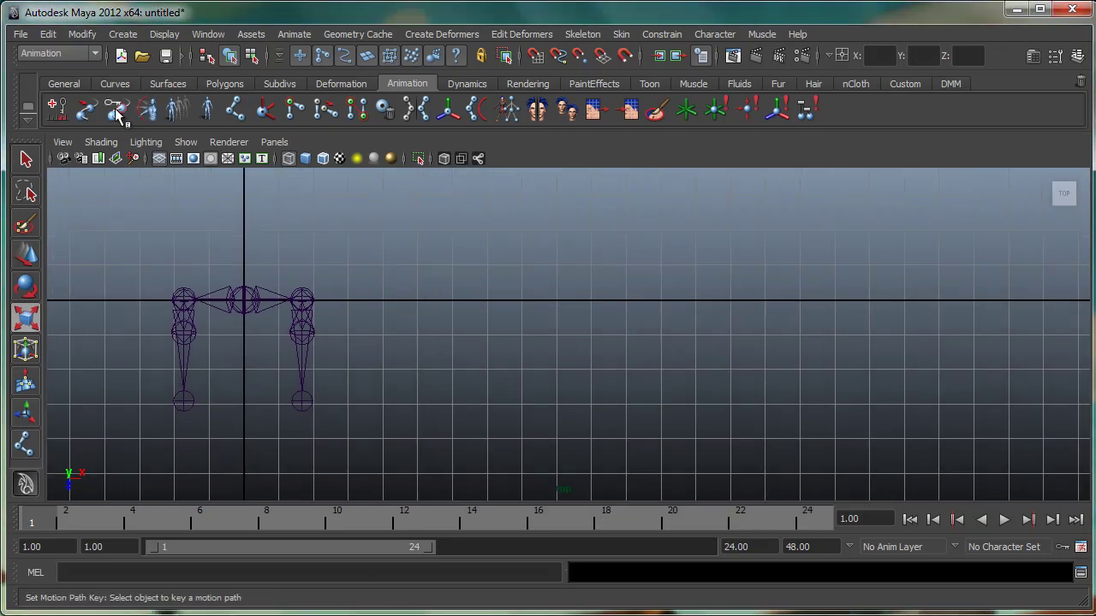
Step: Draw a three-joint arm chain (shoulder, elbow, wrist) beside the spine
key(y)
click(345, 301)
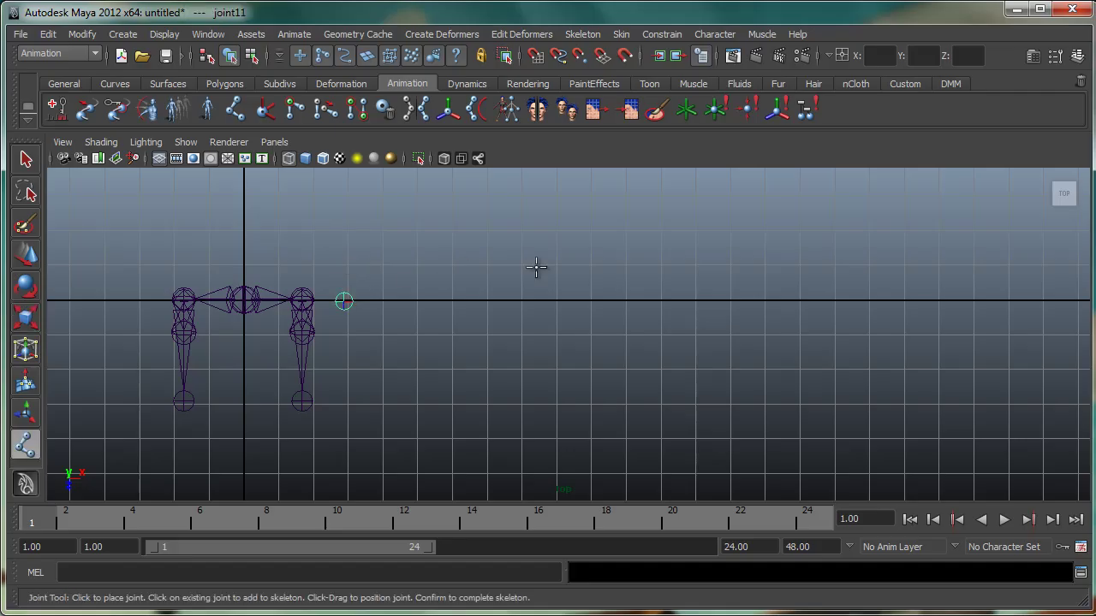
click(479, 270)
click(628, 299)
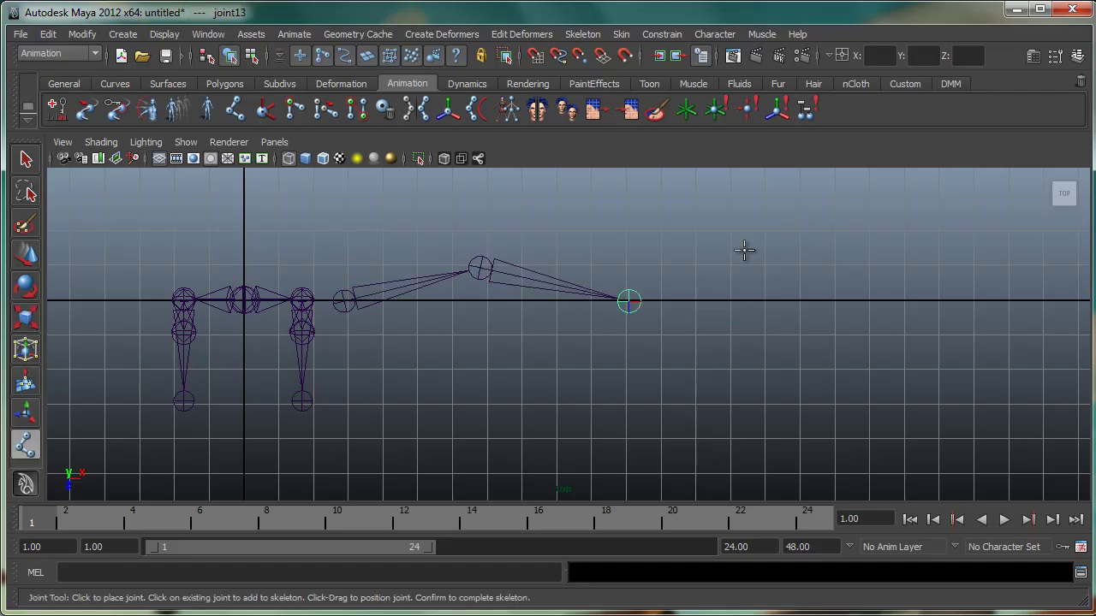
Step: Raise the arm chain joint11–joint13 along Y to shoulder height
key(space)
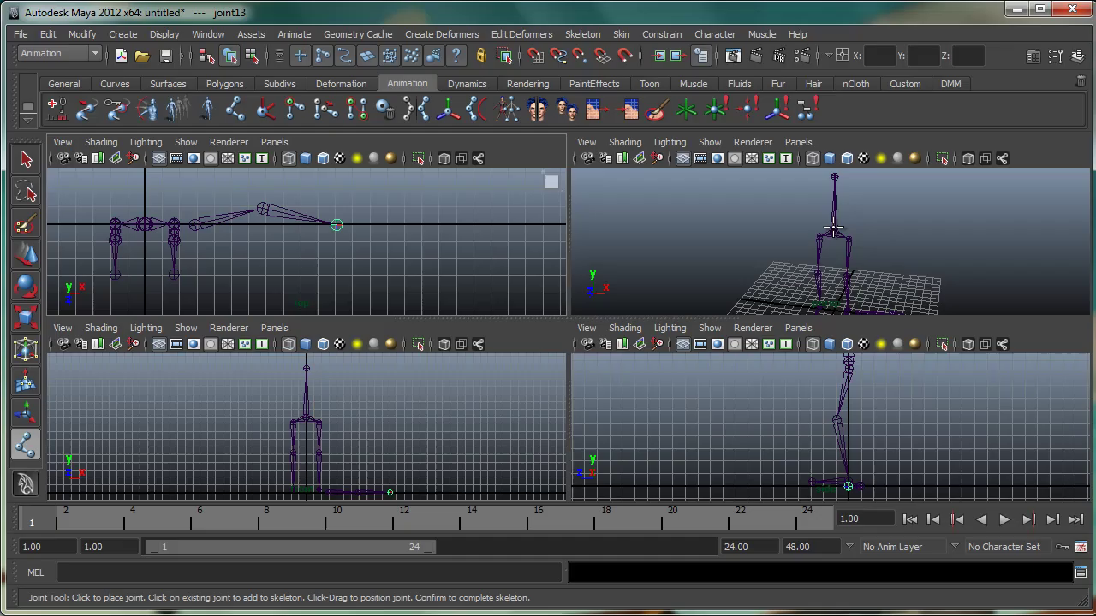
key(space)
alt+drag(739, 257, 705, 238)
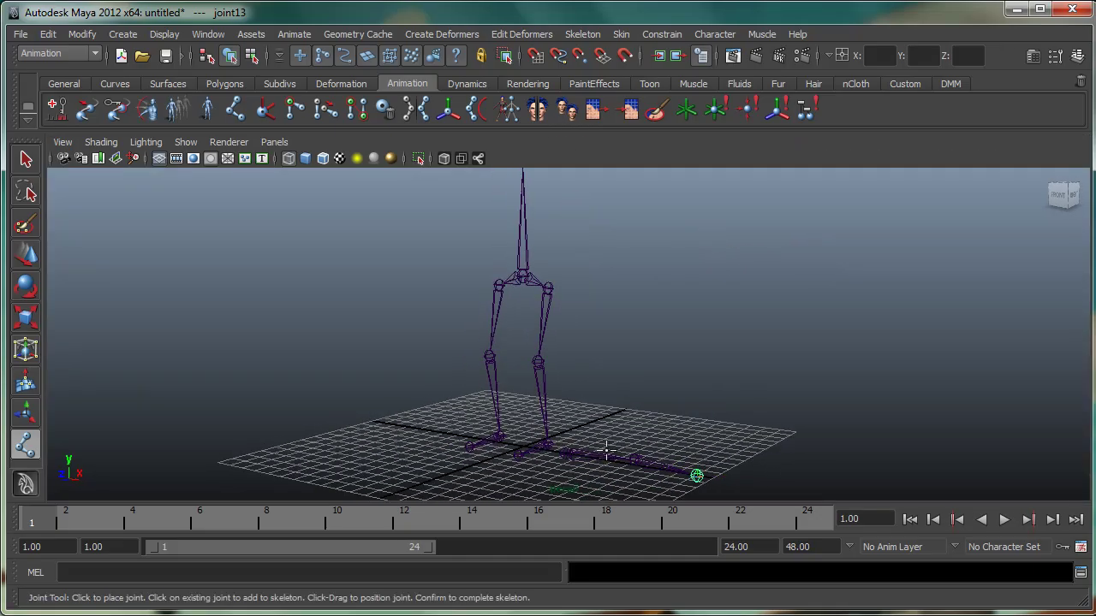
key(w)
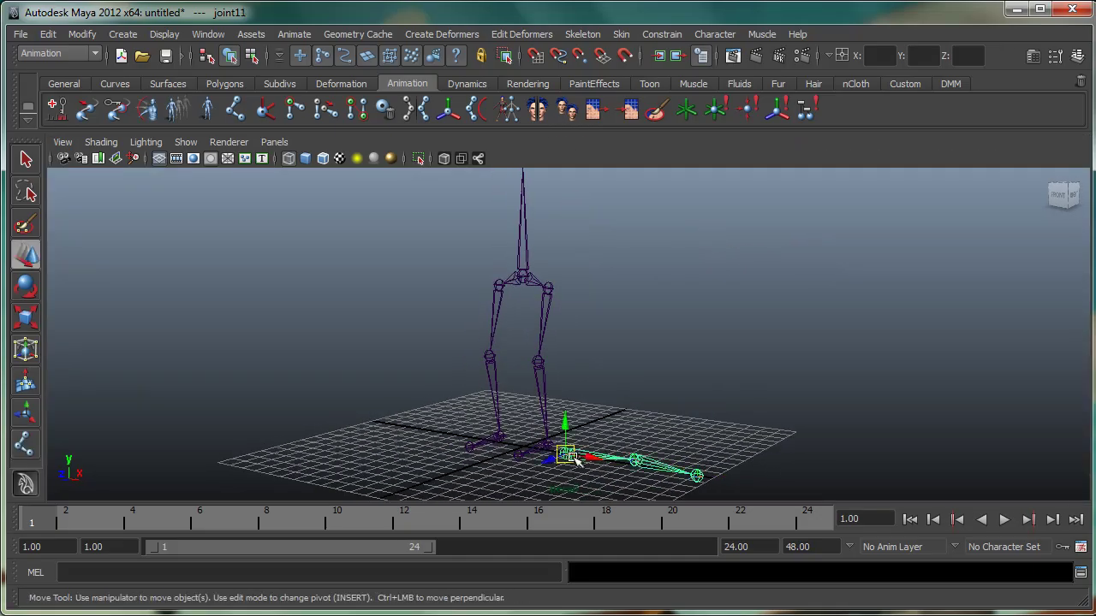
mouse_move(565, 426)
mouse_down()
mouse_move(567, 309)
mouse_move(598, 225)
mouse_move(587, 184)
mouse_up()
drag(559, 339, 562, 267)
mouse_move(501, 416)
alt+mouse_down()
mouse_move(707, 436)
mouse_move(594, 423)
mouse_move(693, 340)
mouse_move(587, 381)
mouse_move(622, 371)
alt+mouse_up()
Step: In the Outliner, parent joint11 under joint5, then undo it
click(218, 33)
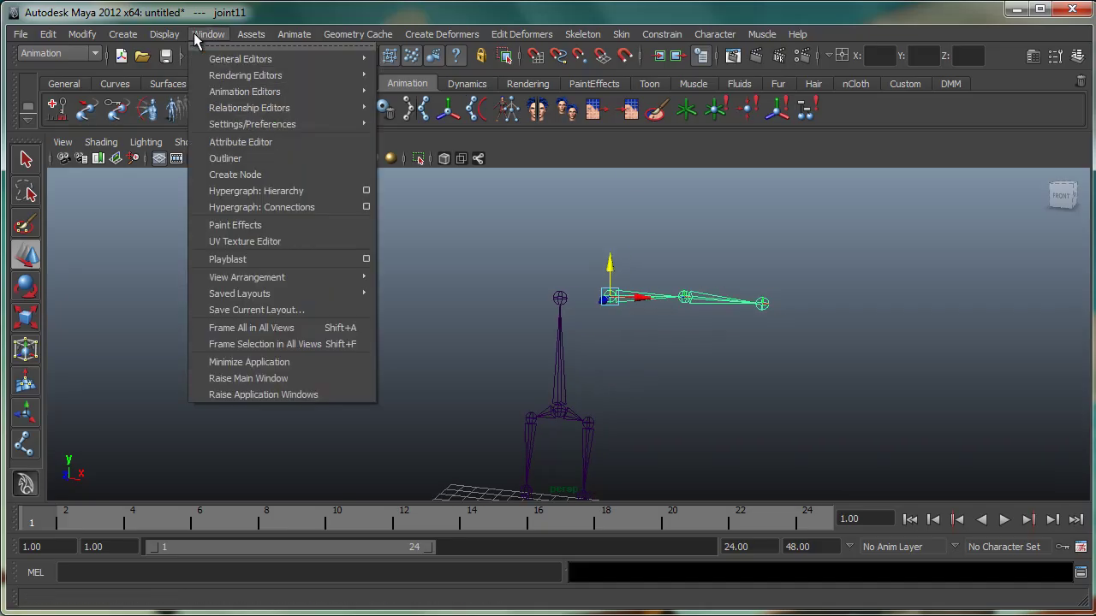
click(228, 154)
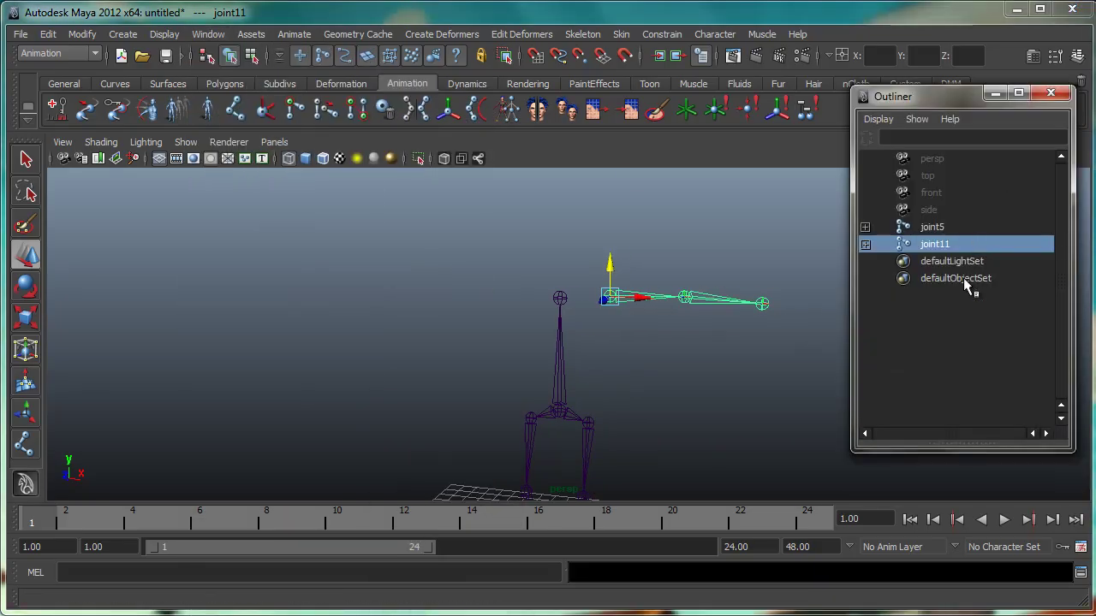
click(932, 227)
click(926, 245)
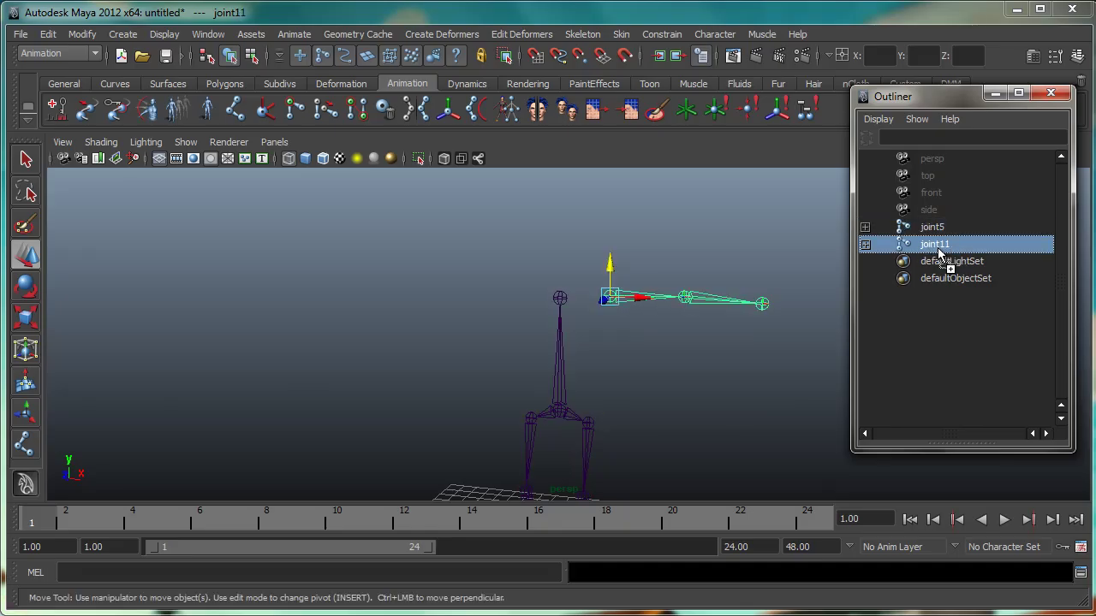
middle_drag(938, 248, 939, 225)
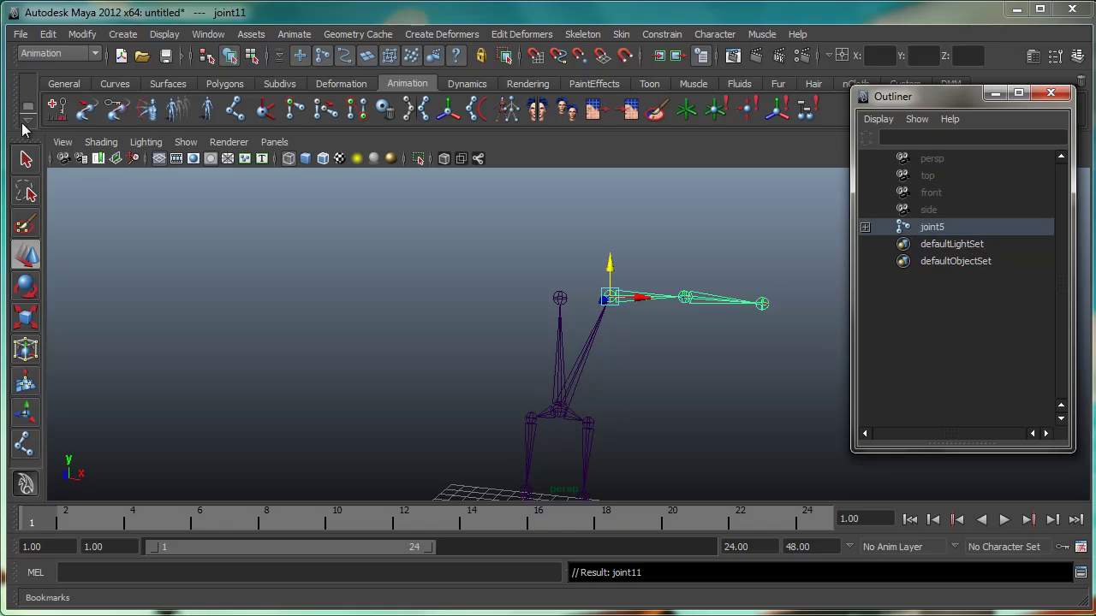
click(49, 35)
click(54, 59)
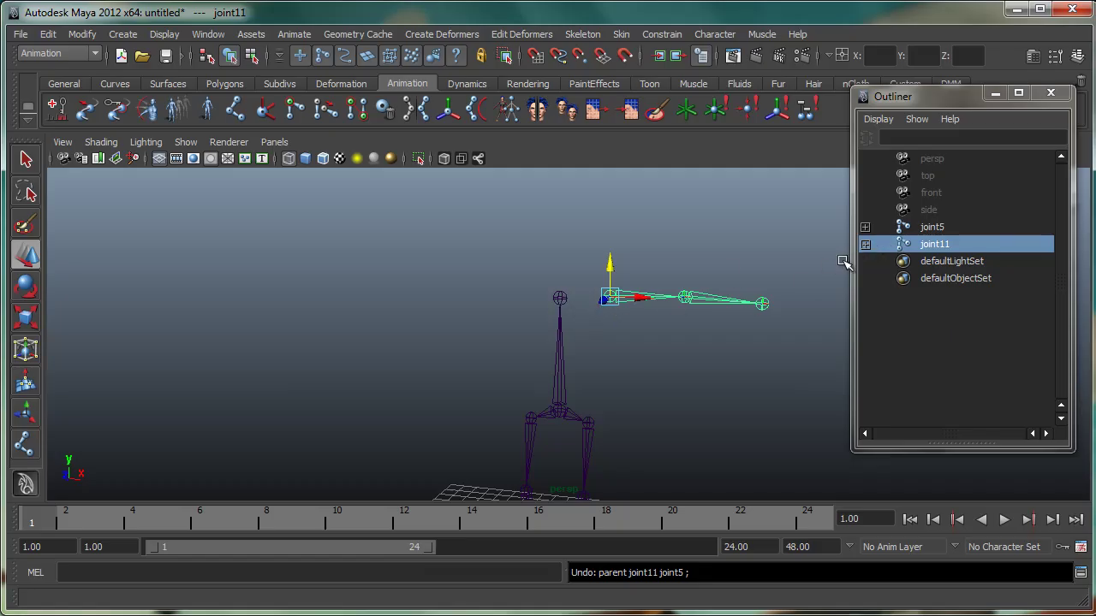
Step: Expand joint5 to find spine joint6 and reselect joint11
click(865, 244)
click(951, 261)
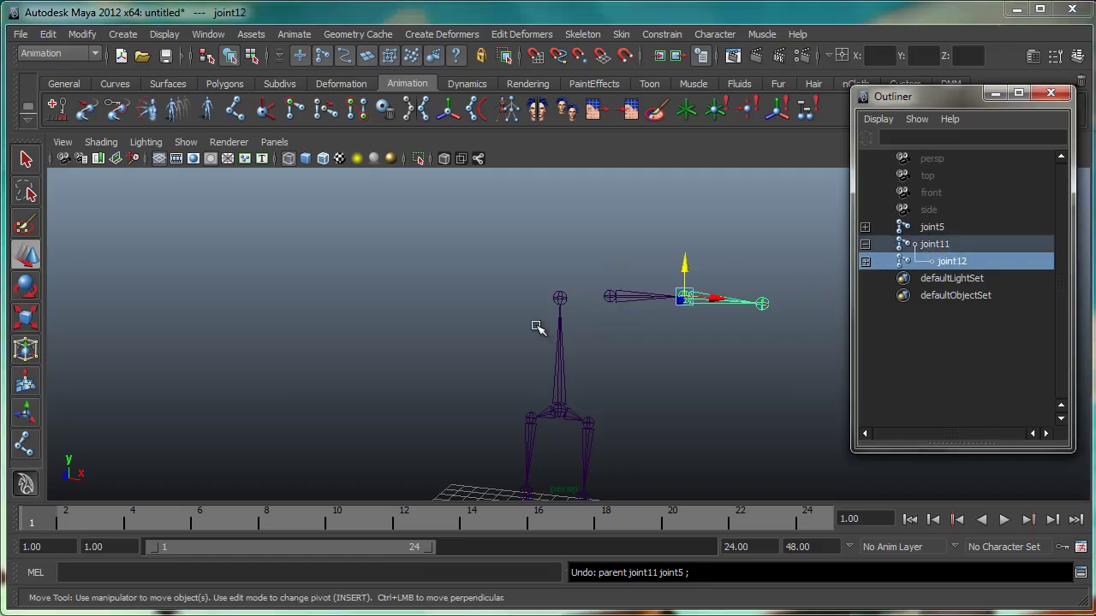
click(865, 244)
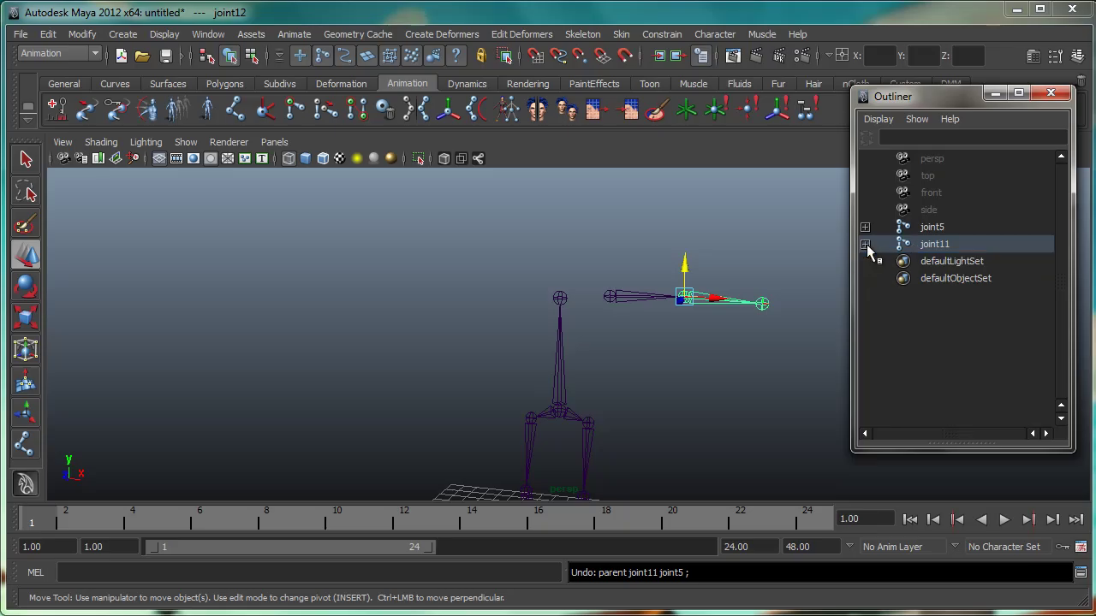
click(865, 227)
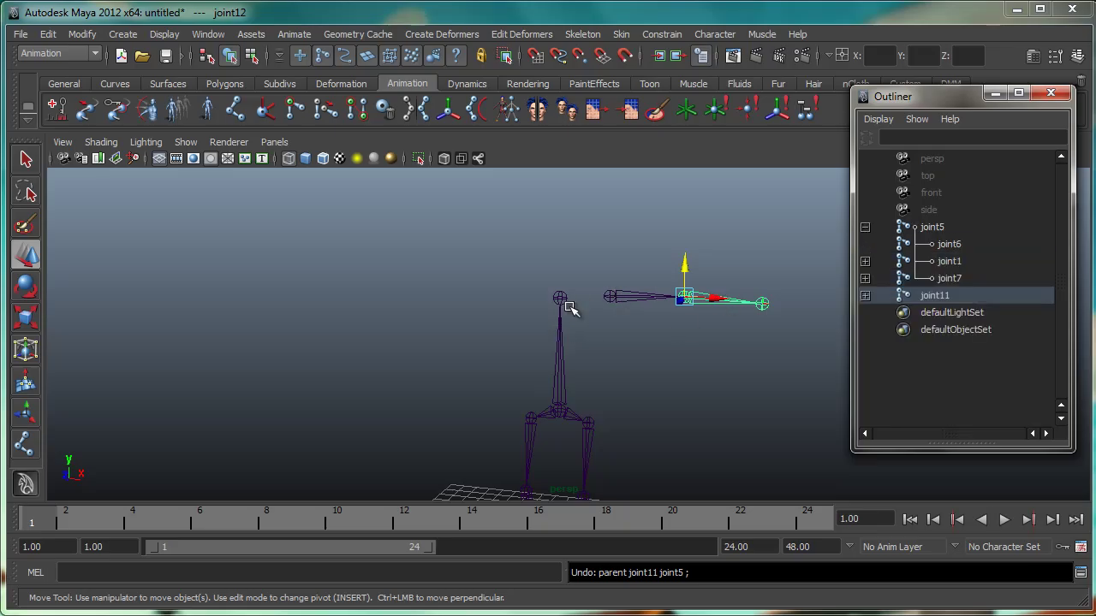
click(561, 298)
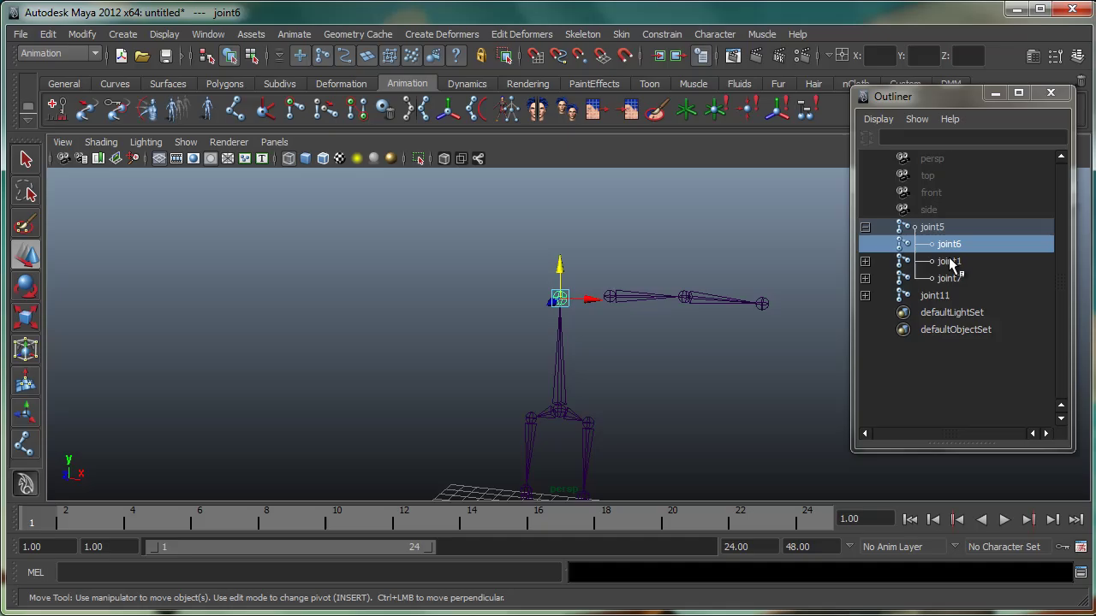
click(965, 296)
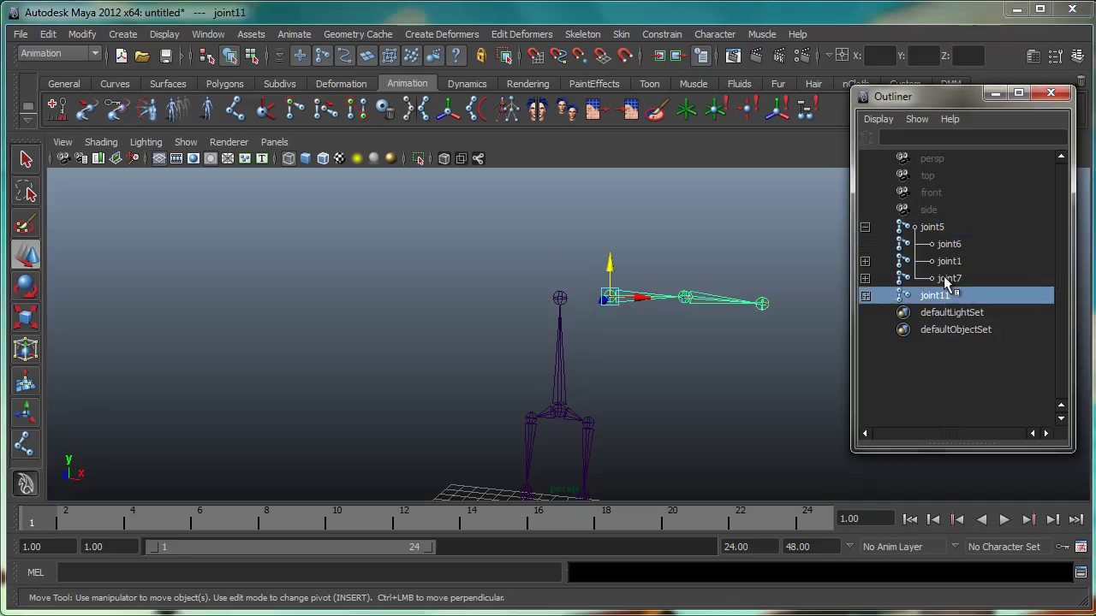
mouse_move(934, 253)
middle_down()
mouse_move(946, 289)
mouse_move(946, 245)
middle_up()
Step: Parent joint11 under the top spine joint6 and switch to the Rotate tool
mouse_move(624, 367)
alt+mouse_down()
mouse_move(608, 344)
mouse_move(616, 360)
mouse_move(553, 371)
mouse_move(619, 246)
alt+mouse_up()
click(618, 247)
alt+drag(641, 299, 660, 321)
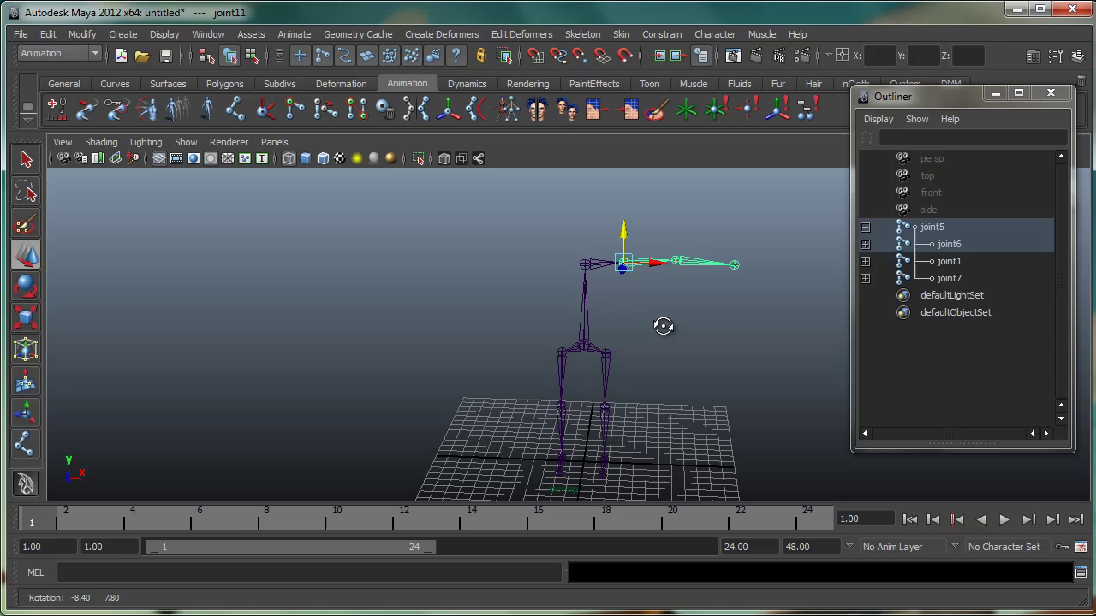
key(e)
Step: Tumble the perspective view to check the arm attached at joint6
mouse_move(684, 265)
alt+mouse_down()
mouse_move(656, 316)
mouse_move(628, 331)
mouse_move(648, 355)
mouse_move(538, 335)
alt+mouse_up()
alt+right_drag(538, 335, 723, 332)
mouse_move(723, 331)
alt+mouse_down()
mouse_move(628, 350)
mouse_move(629, 318)
alt+mouse_up()
click(545, 221)
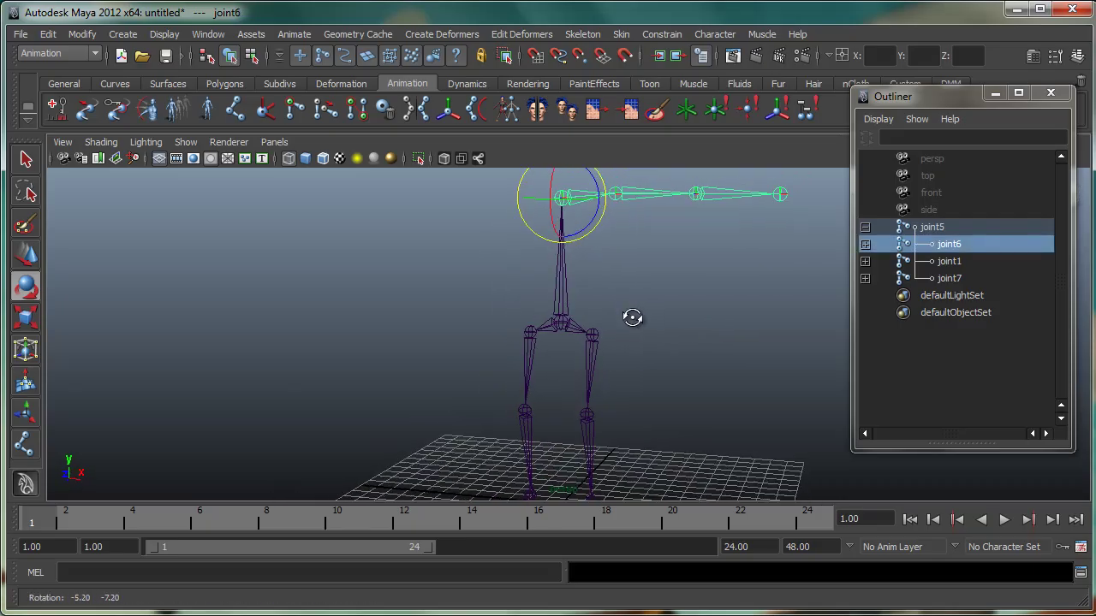
alt+right_drag(702, 338, 468, 388)
mouse_move(469, 387)
alt+mouse_down()
mouse_move(491, 391)
mouse_move(491, 411)
alt+mouse_up()
alt+right_drag(491, 411, 675, 364)
alt+drag(675, 364, 548, 337)
Step: Inspect the finished skeleton from root joint5 and the arm's root joint
click(534, 313)
mouse_move(638, 346)
alt+mouse_down()
mouse_move(738, 326)
mouse_move(653, 360)
mouse_move(682, 359)
mouse_move(673, 359)
alt+mouse_up()
click(738, 326)
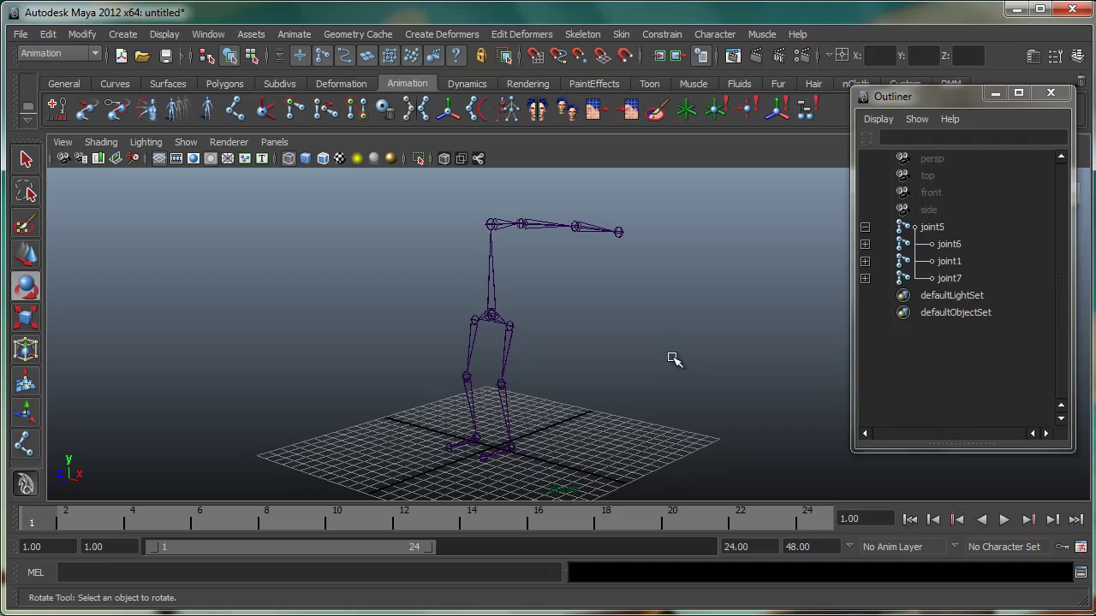
mouse_move(672, 358)
alt+mouse_down()
mouse_move(599, 357)
mouse_move(609, 354)
alt+mouse_up()
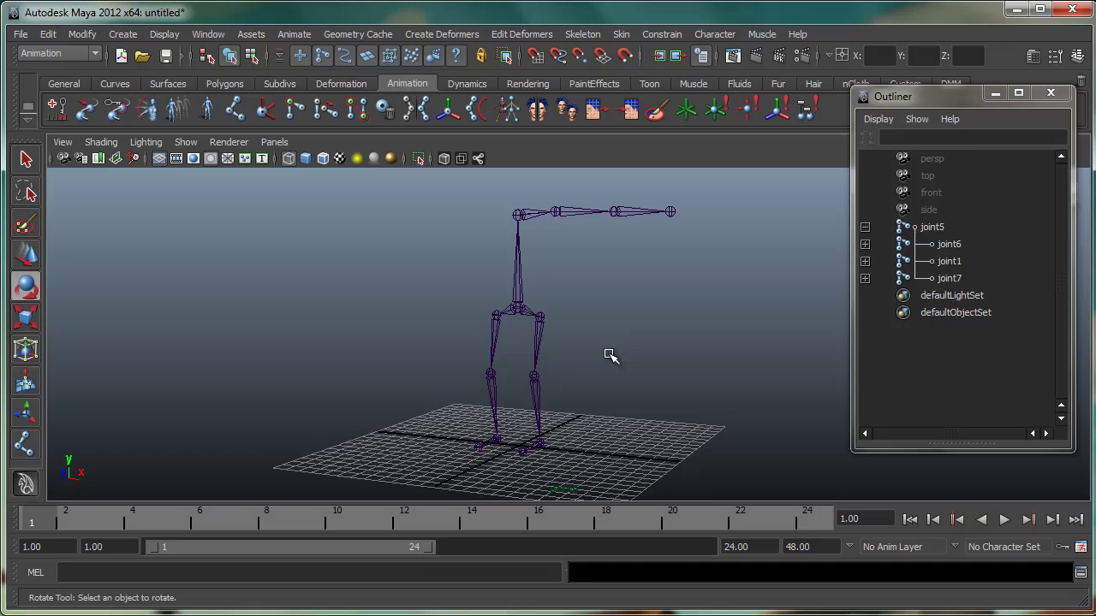
click(556, 213)
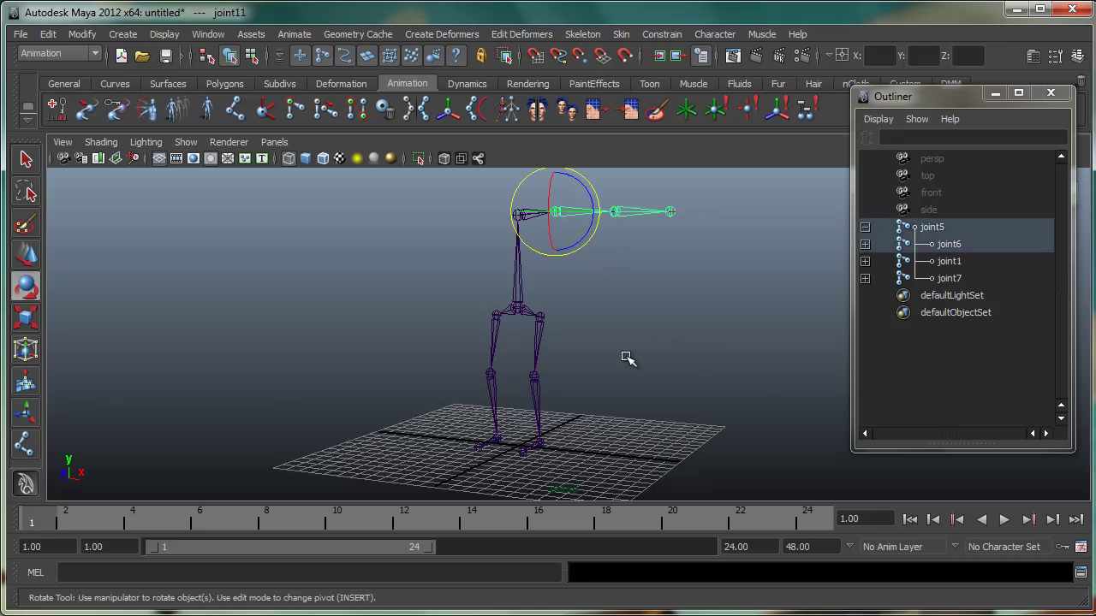
mouse_move(568, 381)
alt+mouse_down()
mouse_move(601, 391)
mouse_move(636, 428)
mouse_move(627, 411)
mouse_move(637, 411)
alt+mouse_up()
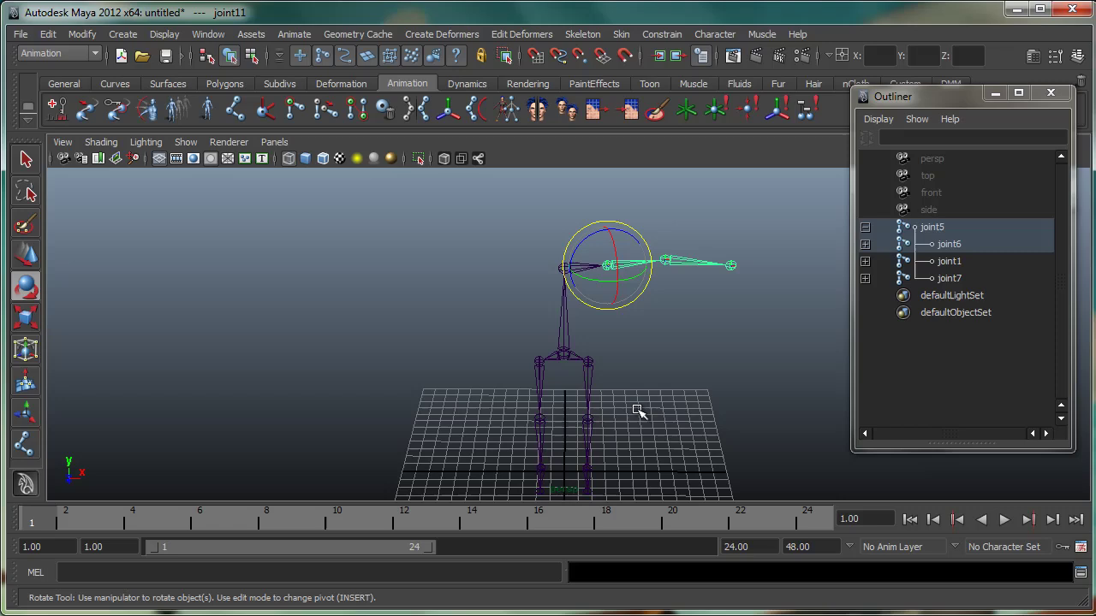
alt+drag(641, 408, 621, 389)
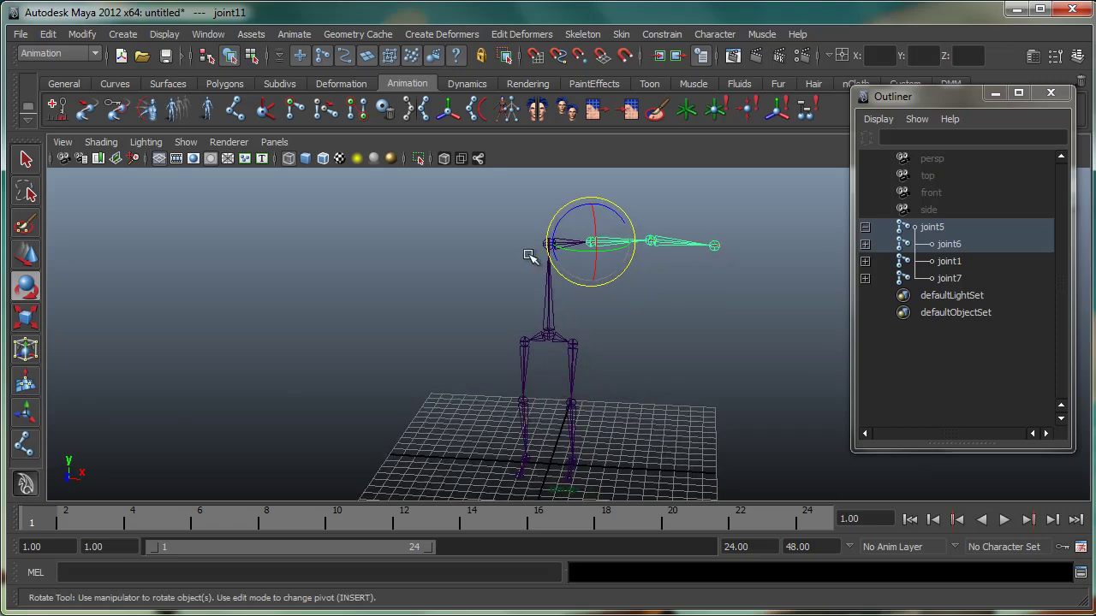
click(591, 34)
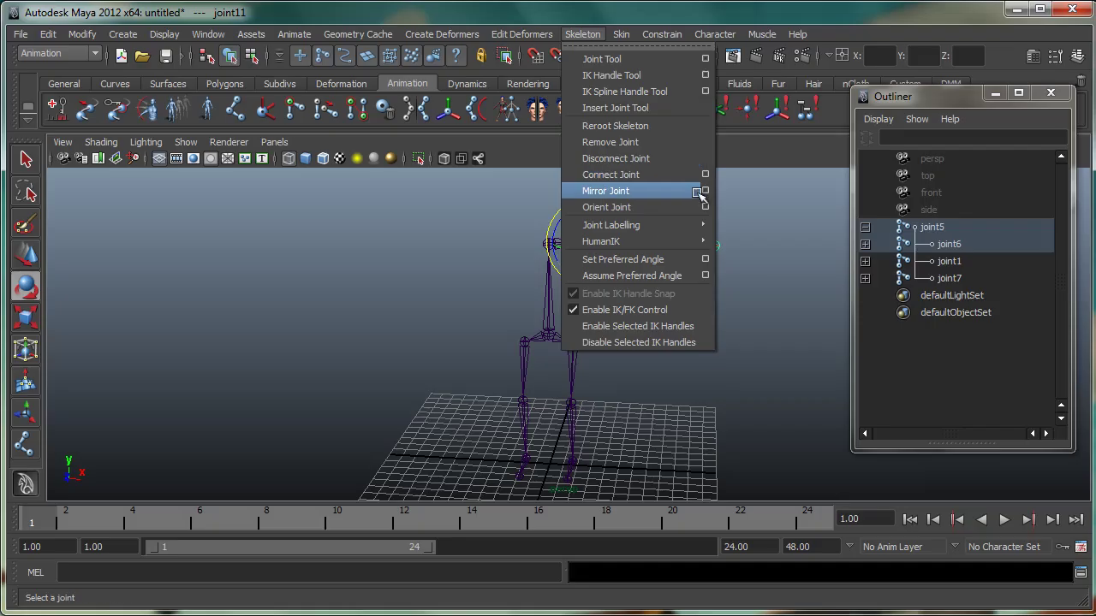
click(685, 20)
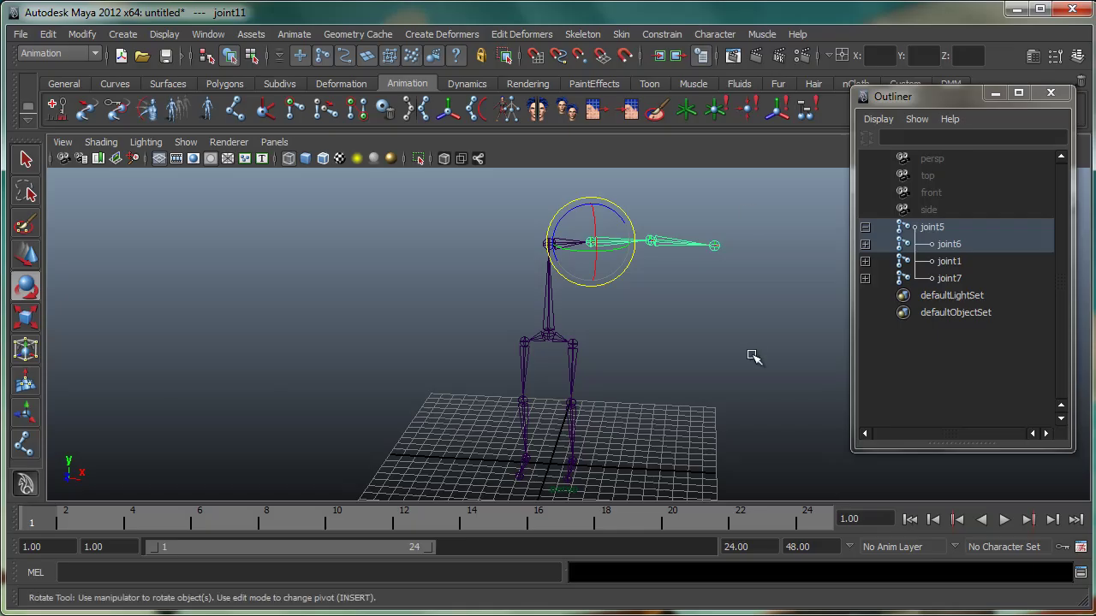
alt+drag(753, 356, 710, 349)
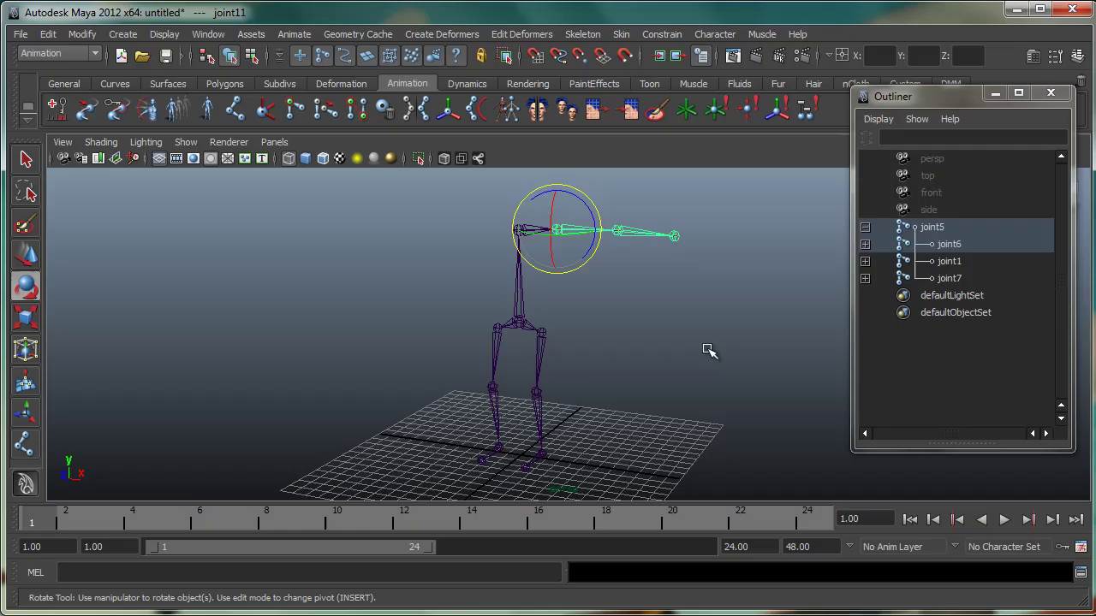
alt+drag(579, 381, 612, 374)
alt+right_drag(611, 374, 530, 390)
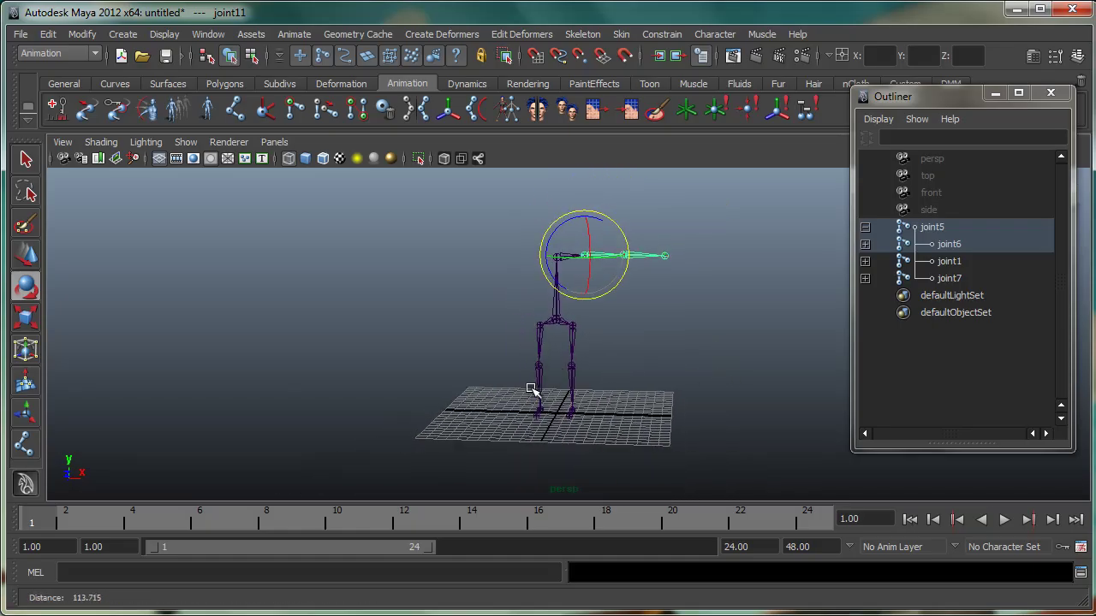
alt+drag(531, 390, 541, 414)
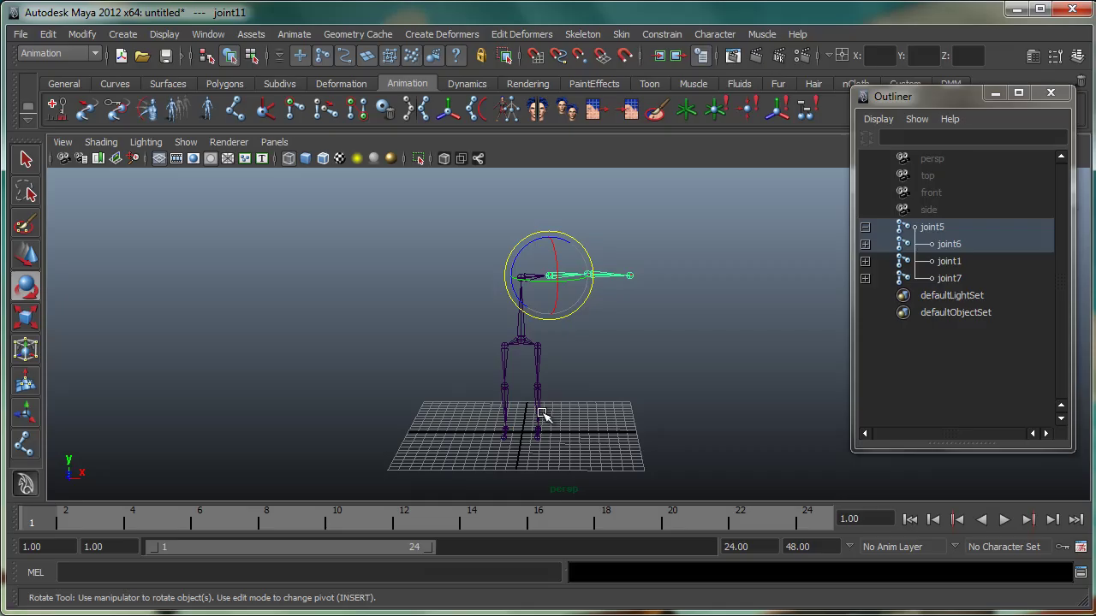
alt+drag(541, 413, 642, 395)
click(636, 303)
mouse_move(587, 354)
alt+mouse_down()
mouse_move(746, 362)
mouse_move(615, 376)
alt+mouse_up()
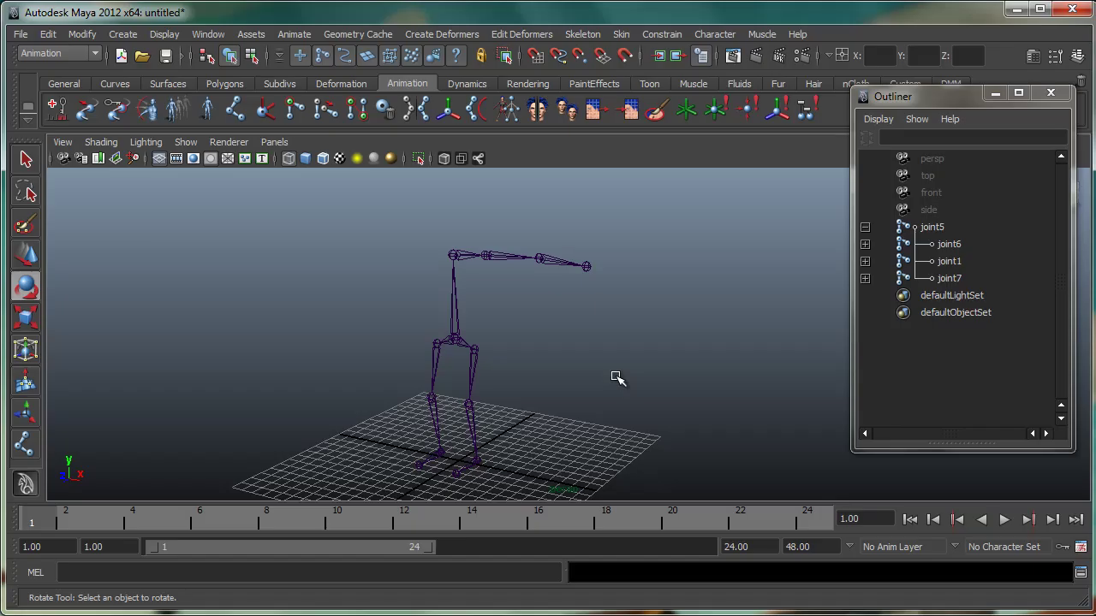
mouse_move(614, 376)
alt+mouse_down()
mouse_move(551, 379)
mouse_move(648, 375)
alt+mouse_up()
alt+middle_drag(648, 374, 667, 355)
mouse_move(667, 354)
alt+mouse_down()
mouse_move(646, 368)
mouse_move(663, 367)
mouse_move(660, 380)
mouse_move(611, 365)
mouse_move(641, 356)
alt+mouse_up()
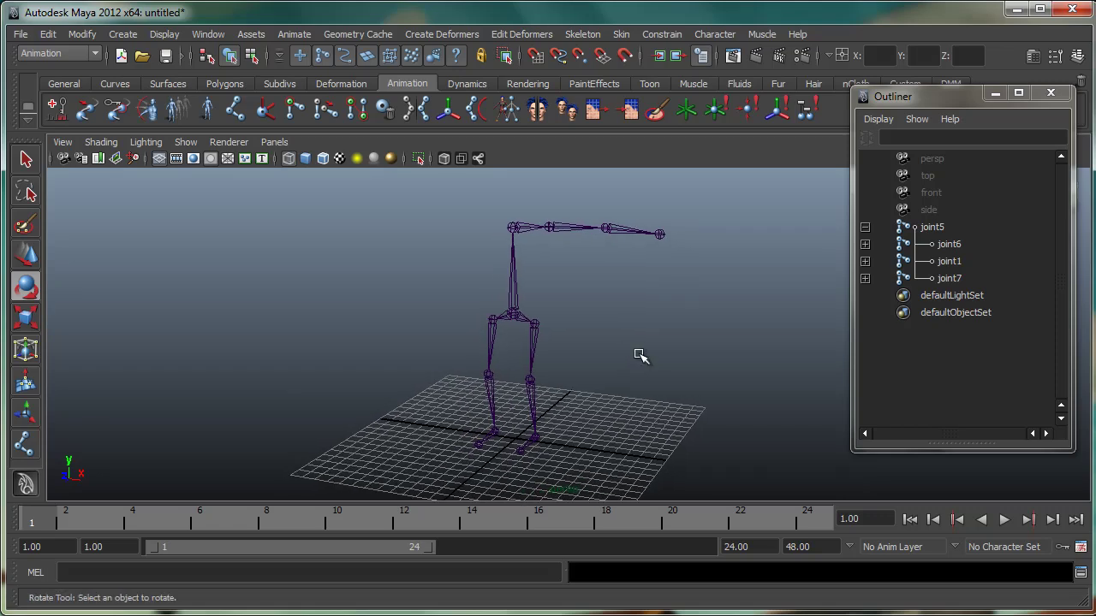